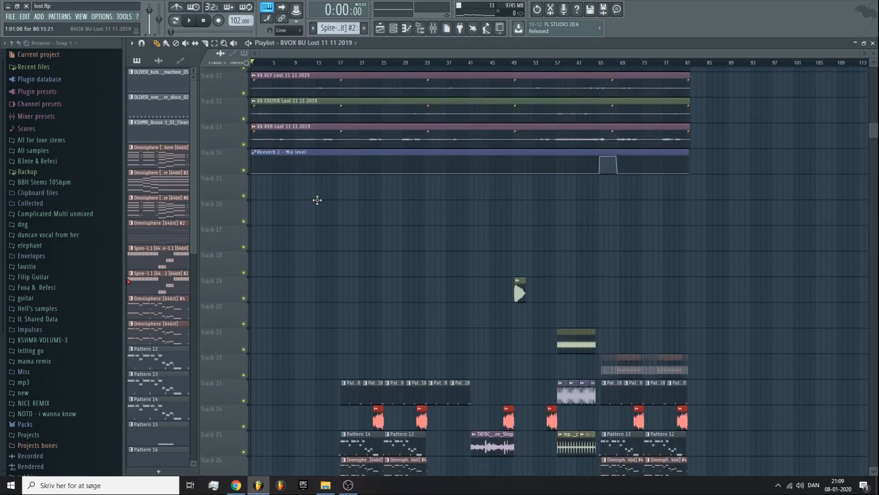
# - Look over the playlist arrangement and open the Omnisphere [64bit] chord notes in the piano roll
pyautogui.scroll(10, 286, 186)
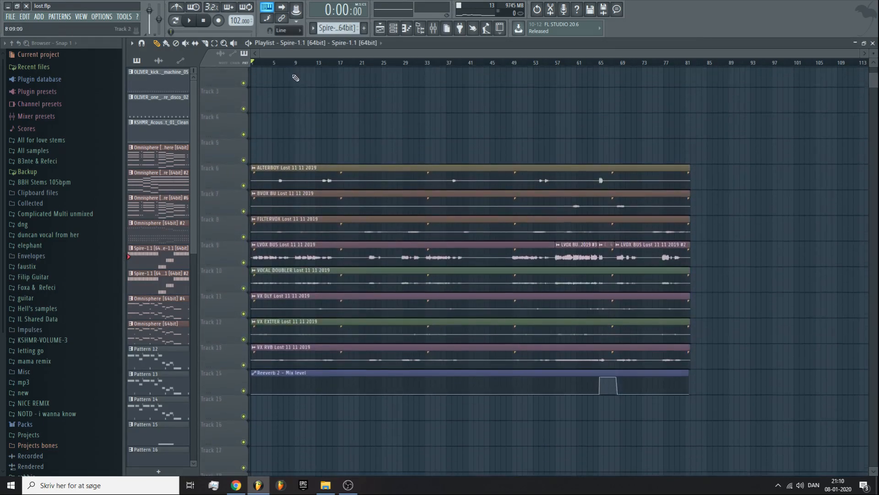
pyautogui.scroll(-8, 320, 186)
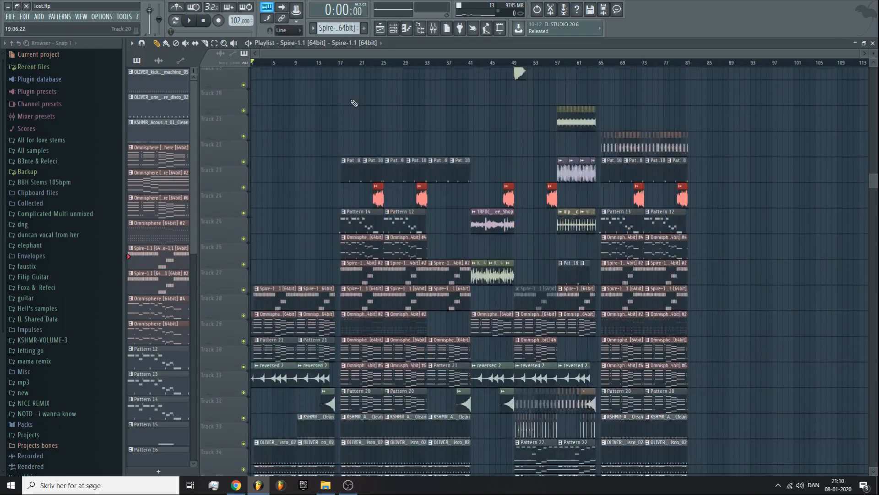
pyautogui.scroll(5, 346, 58)
pyautogui.scroll(-3, 322, 206)
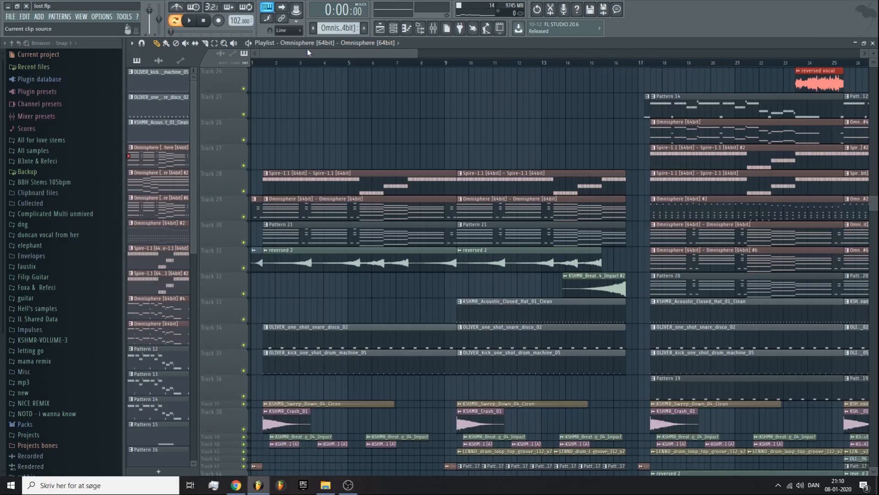
pyautogui.click(406, 28)
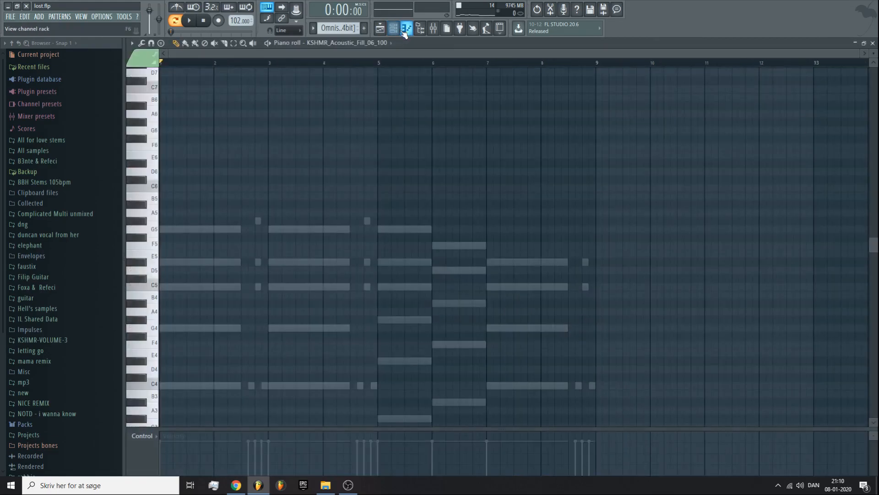
pyautogui.click(398, 30)
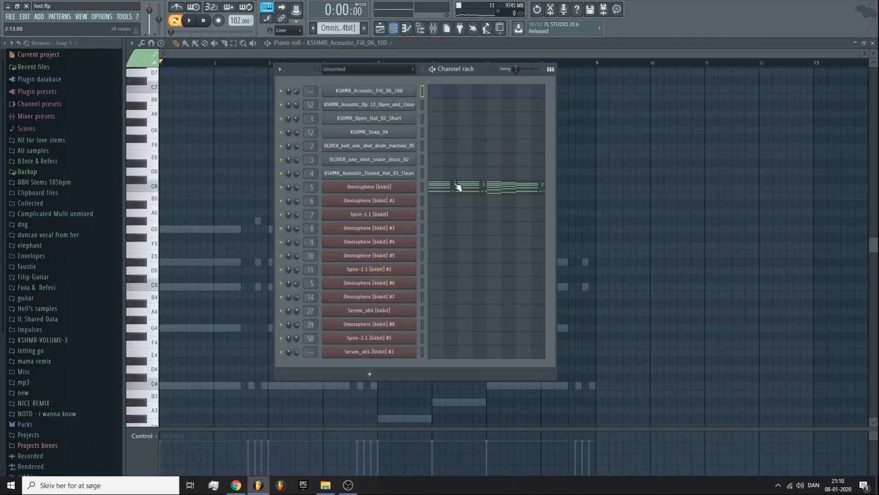
pyautogui.click(457, 187)
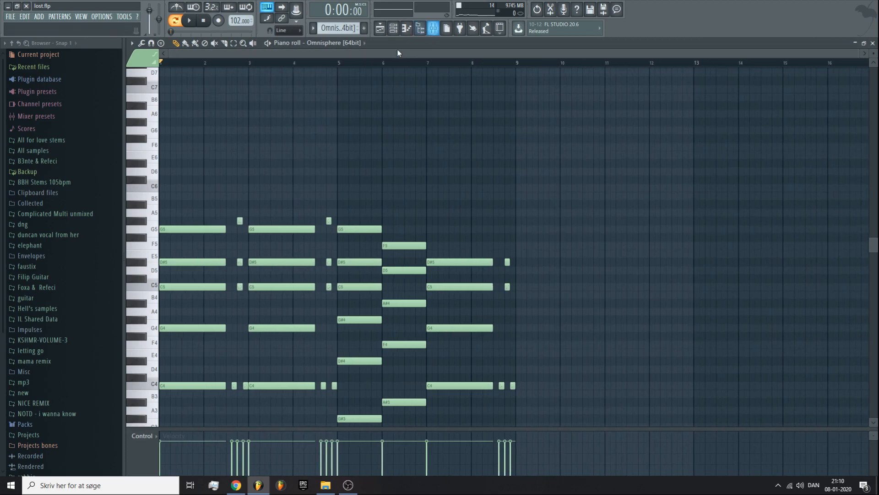
# - Play the Omnisphere [64bit] chord pattern and examine its mixer insert effects and its notes
pyautogui.click(433, 28)
pyautogui.scroll(10, 367, 226)
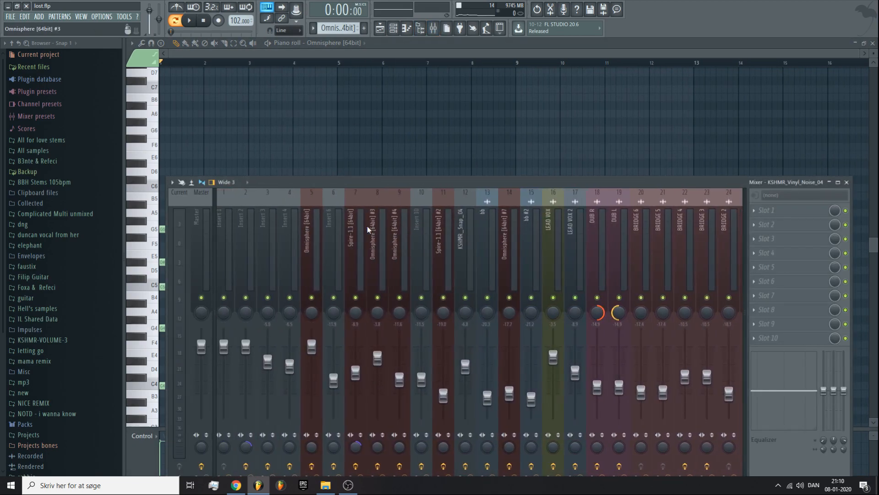
pyautogui.press('space')
pyautogui.click(313, 248)
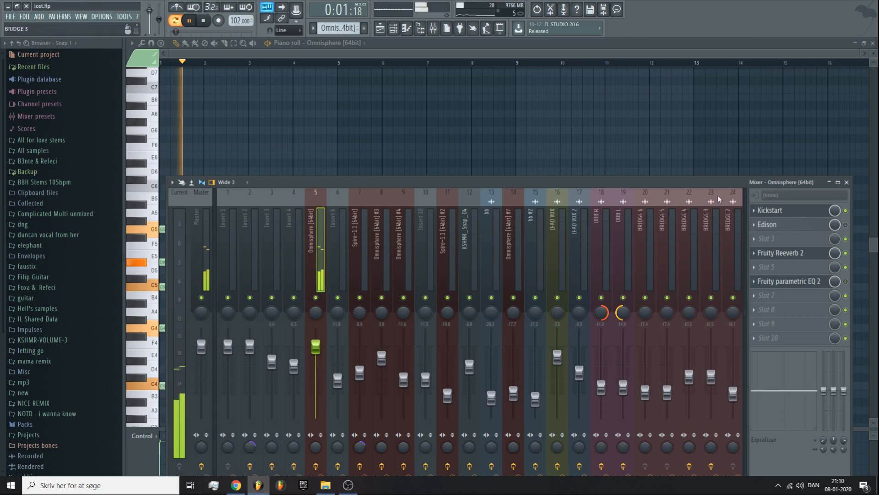
pyautogui.click(434, 29)
pyautogui.scroll(-3, 428, 128)
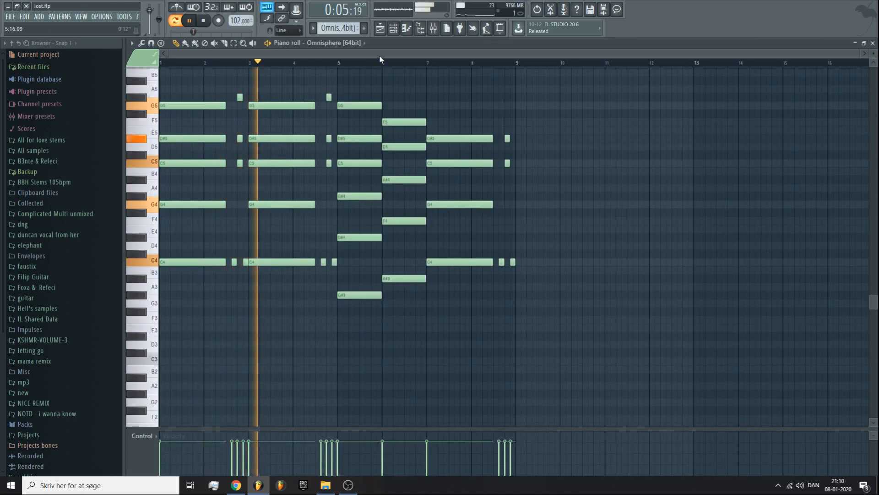
pyautogui.scroll(2, 382, 54)
pyautogui.scroll(1, 461, 209)
pyautogui.scroll(-1, 461, 209)
pyautogui.scroll(3, 458, 208)
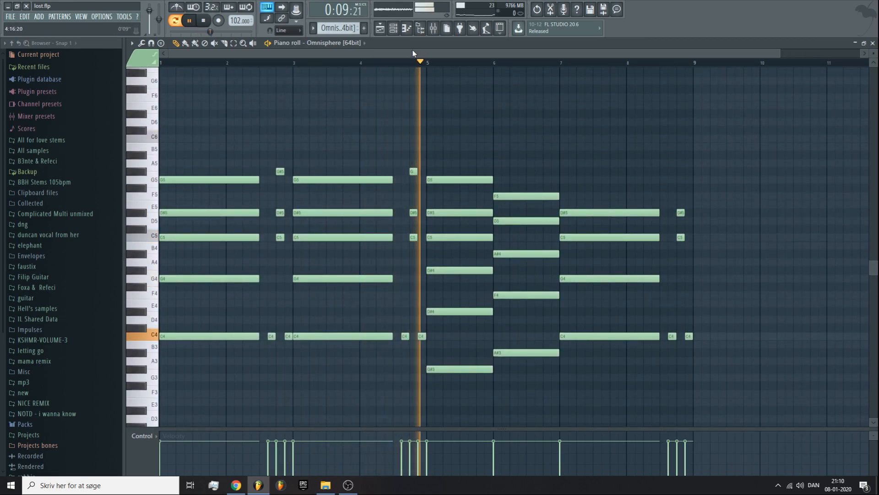
# - Audition the Omnisphere chords with Kickstart and Fruity Reeverb 2 temporarily bypassed on mixer insert 5
pyautogui.click(437, 34)
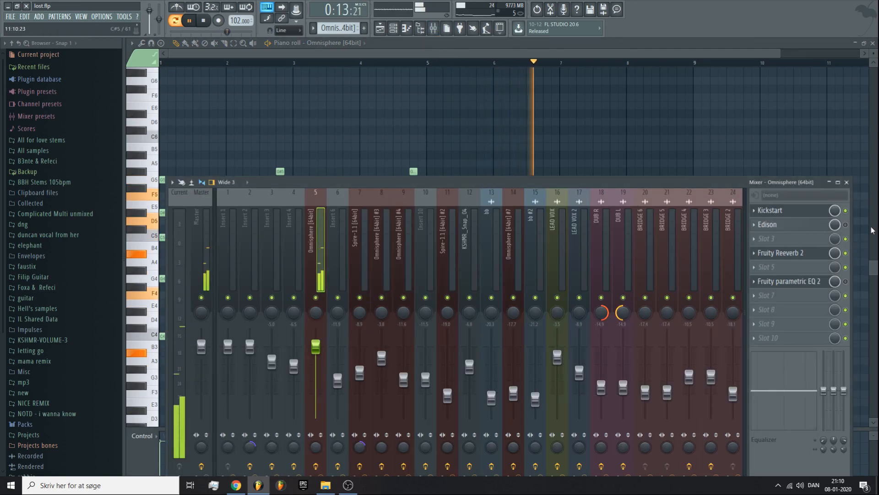
pyautogui.press('space')
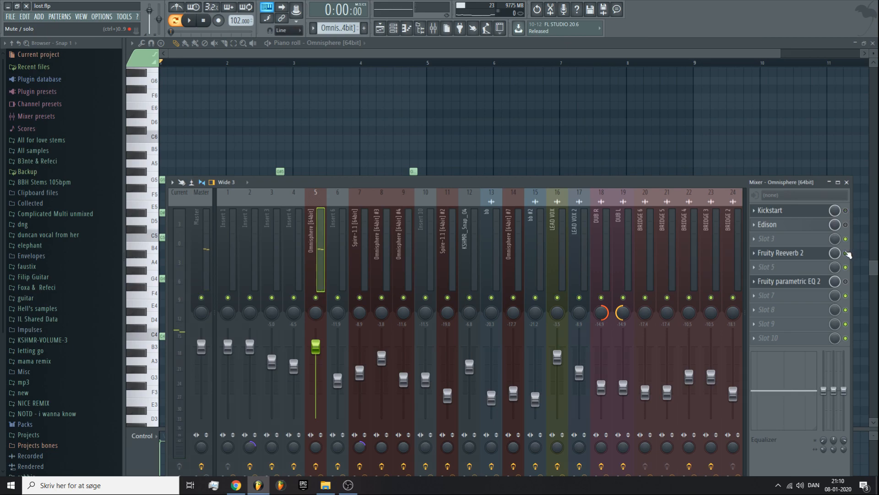
pyautogui.press('F9')
pyautogui.scroll(4, 371, 54)
pyautogui.scroll(-1, 371, 53)
pyautogui.press('space')
pyautogui.click(435, 34)
pyautogui.click(438, 36)
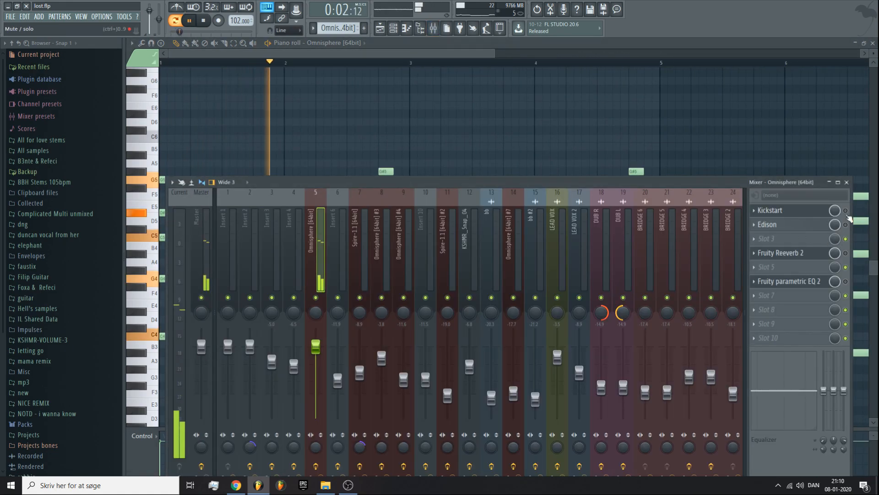
pyautogui.press('space')
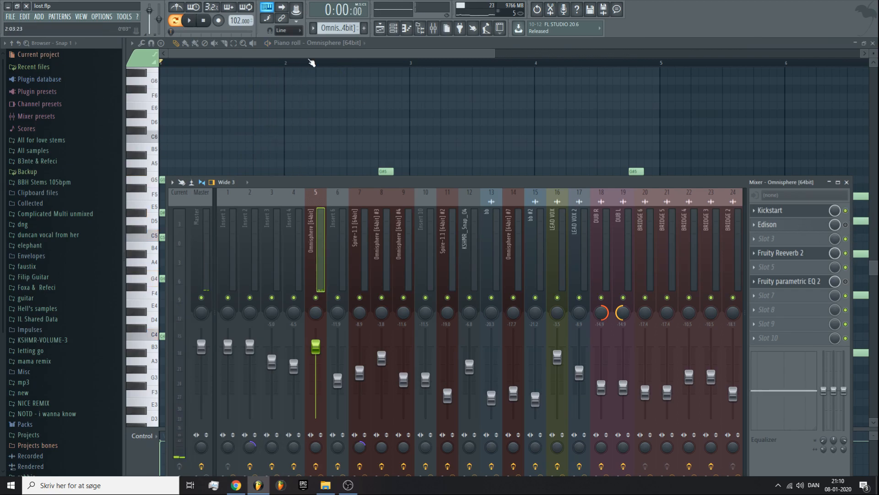
# - Pick Pattern 21 in the playlist and open its Serum_x64 [64bit] notes in the piano roll
pyautogui.click(381, 28)
pyautogui.scroll(3, 369, 206)
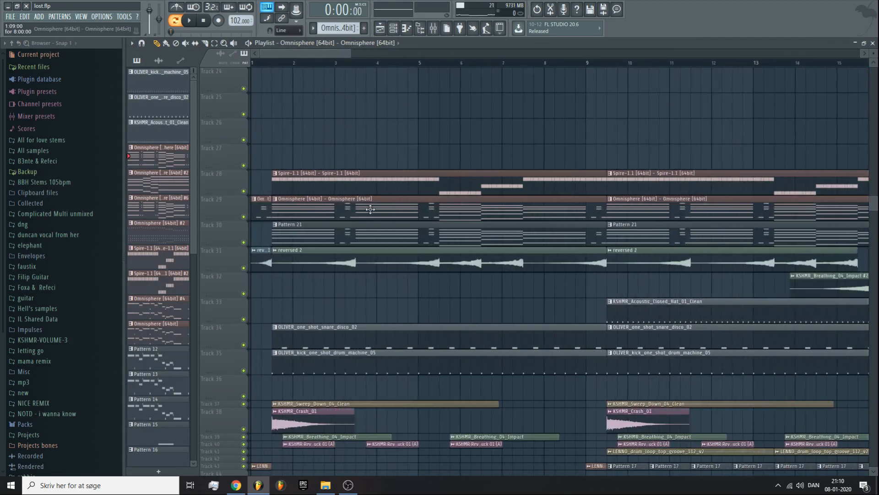
pyautogui.click(369, 241)
pyautogui.click(393, 28)
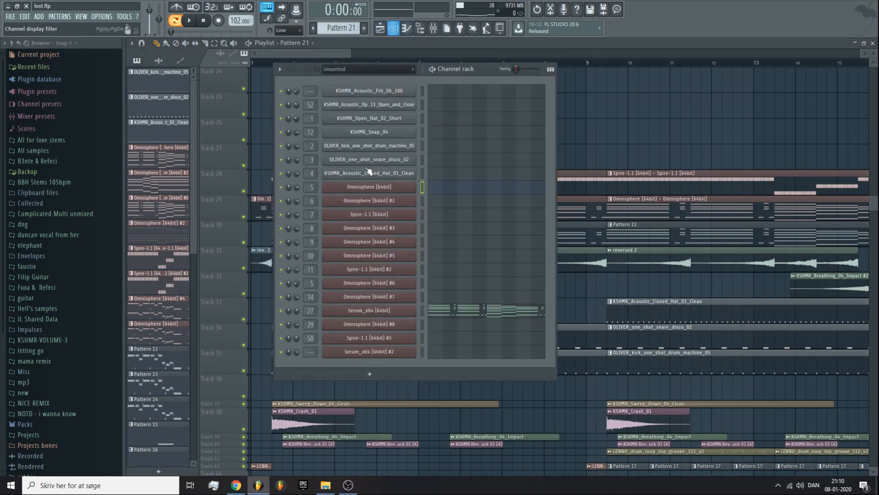
pyautogui.click(453, 314)
pyautogui.scroll(-2, 376, 54)
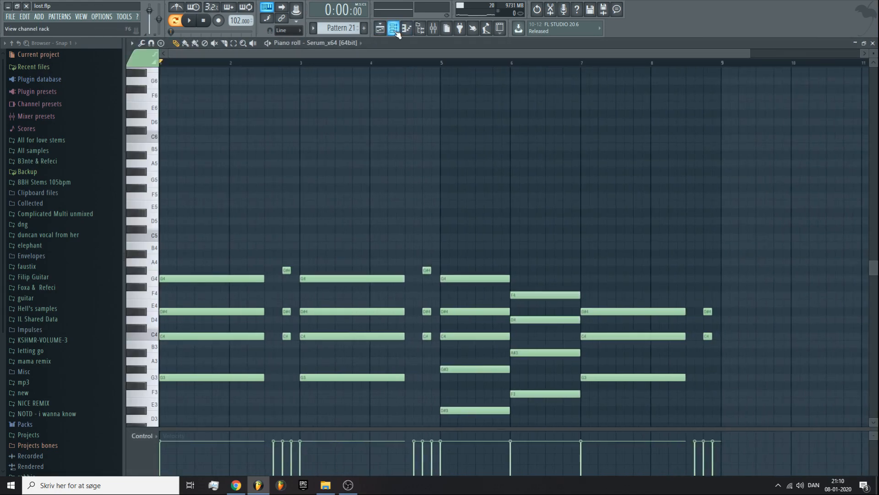
# - Play Pattern 21 and view the Serum_x64 [64bit] synth with its PAD_15_silent blade preset
pyautogui.click(393, 28)
pyautogui.press('space')
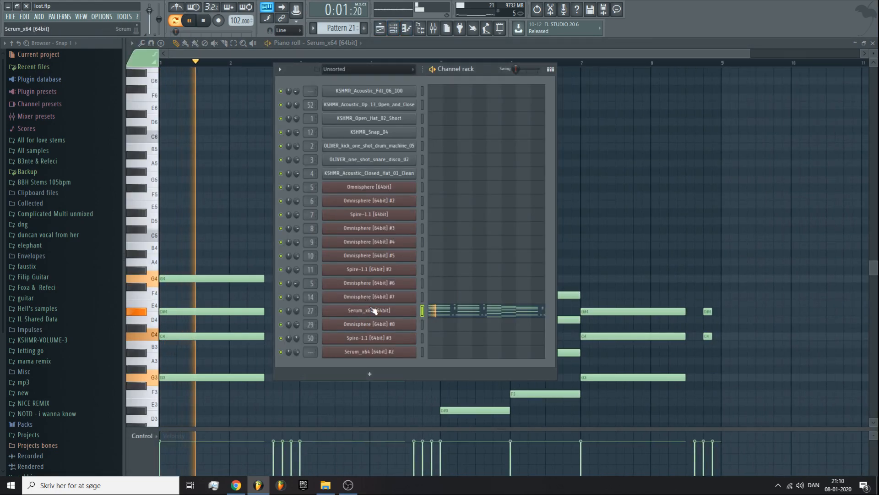
pyautogui.click(369, 310)
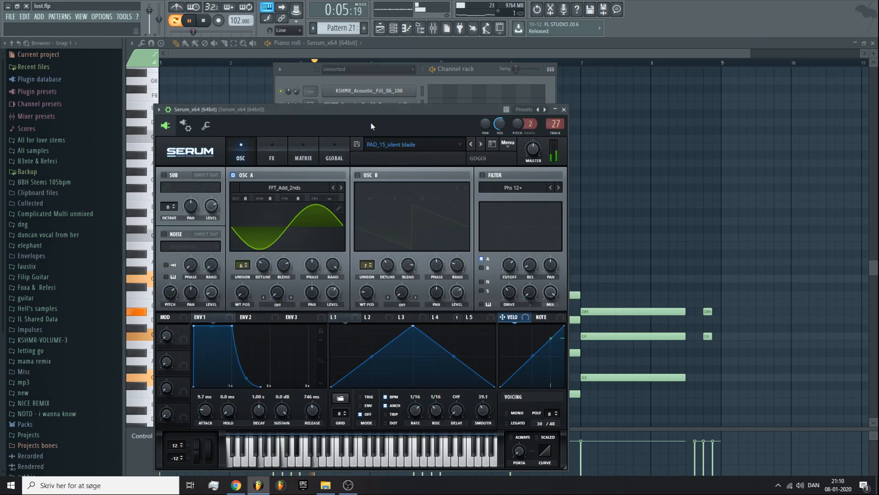
pyautogui.click(459, 65)
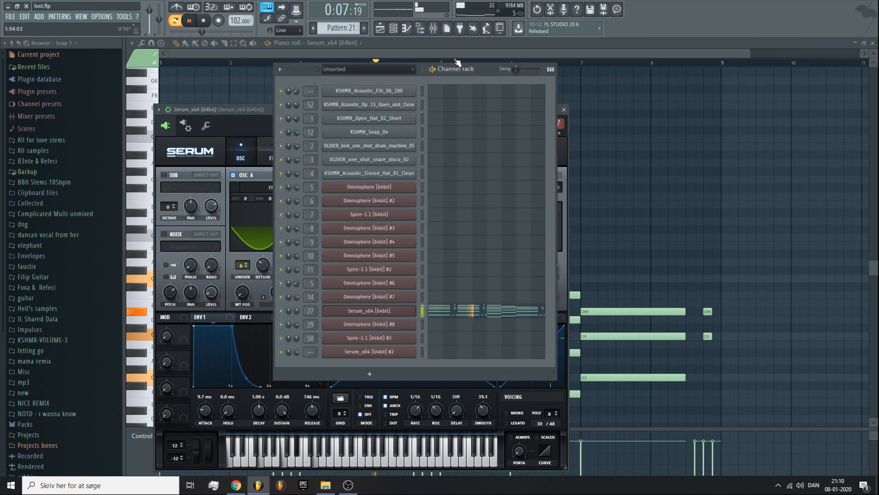
# - Inspect the Serum mixer insert's Fruity parametric EQ 2 and compare the sound with Kickstart and the EQ bypassed
pyautogui.click(434, 29)
pyautogui.scroll(-3, 672, 239)
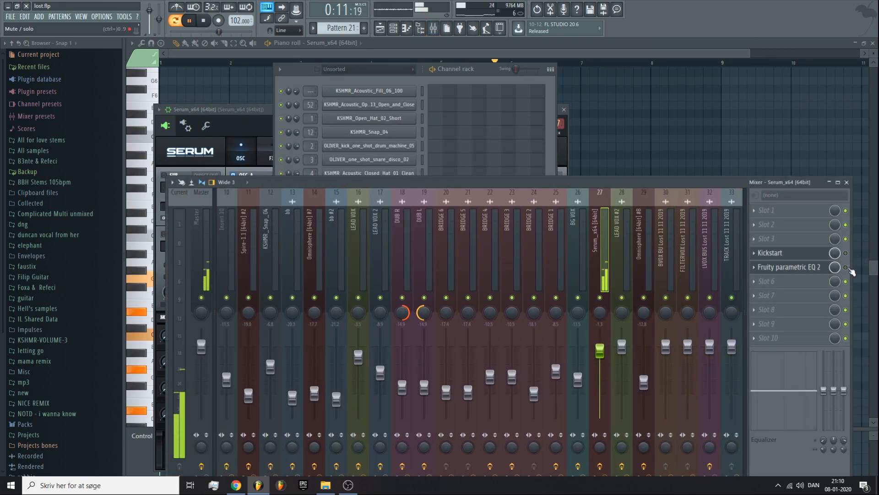
pyautogui.click(795, 269)
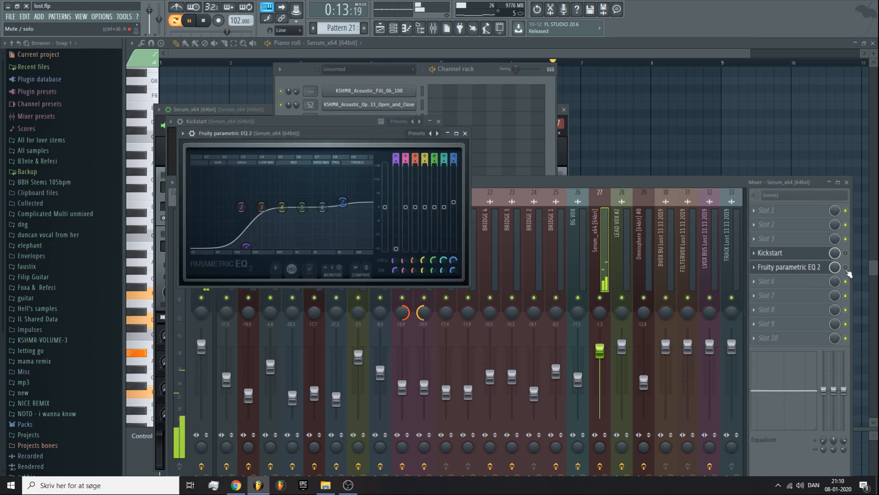
pyautogui.click(846, 268)
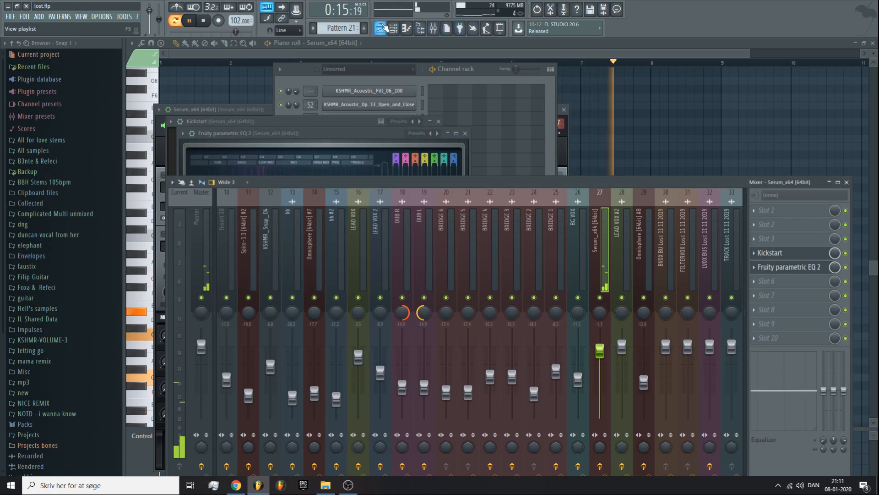
# - Switch to the Spire-1.1 [64bit] bass pattern from the playlist and view its synth settings while it plays
pyautogui.press('F5')
pyautogui.scroll(-1, 336, 52)
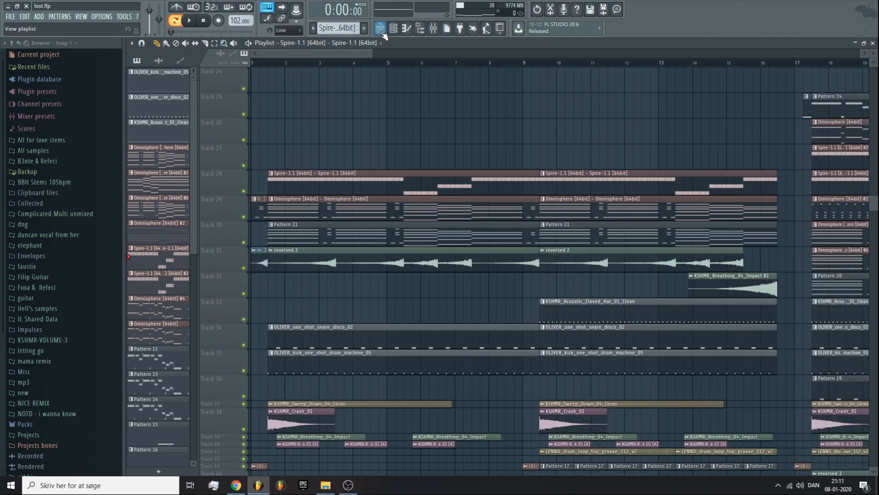
pyautogui.click(392, 28)
pyautogui.click(391, 216)
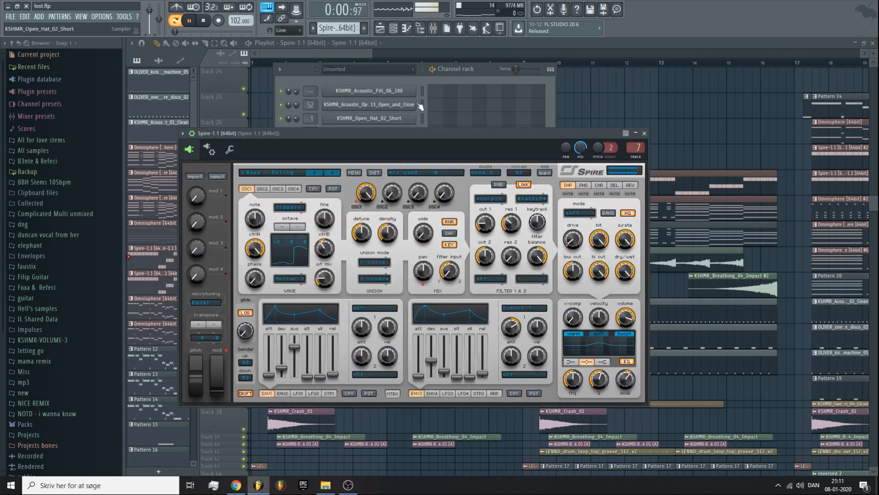
# - Audition the Spire-1.1 mixer insert with its effects bypassed and inspect its Fruity Reeverb 2 and Fruity parametric EQ 2
pyautogui.click(434, 29)
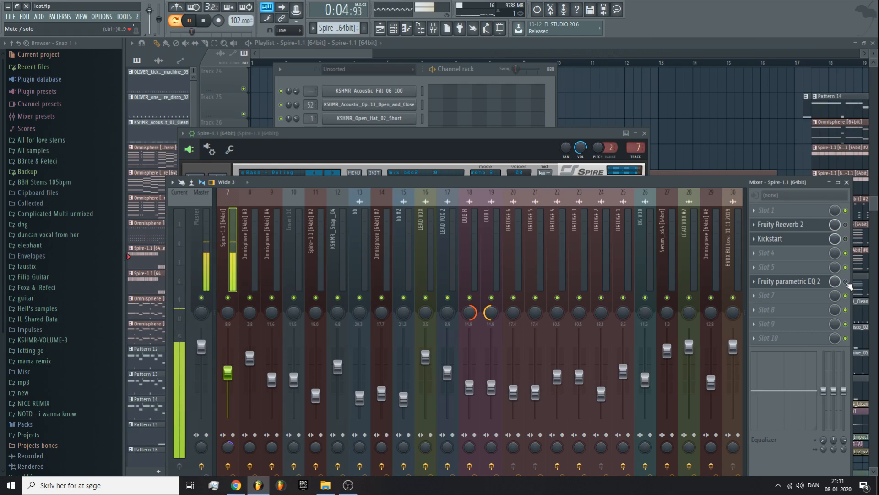
pyautogui.click(846, 283)
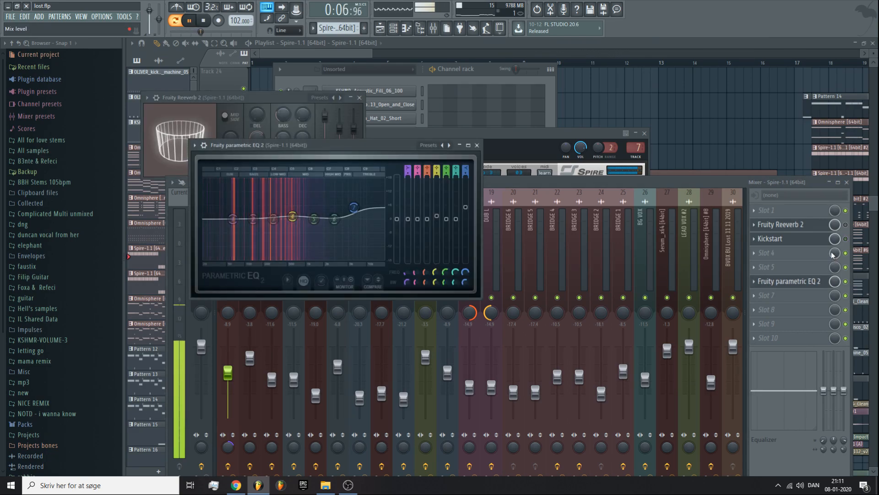
pyautogui.click(460, 69)
# - Switch playback to song mode and listen to the reversed 2 clips with playlist track 31 soloed
pyautogui.moveTo(371, 53); pyautogui.dragTo(414, 53)
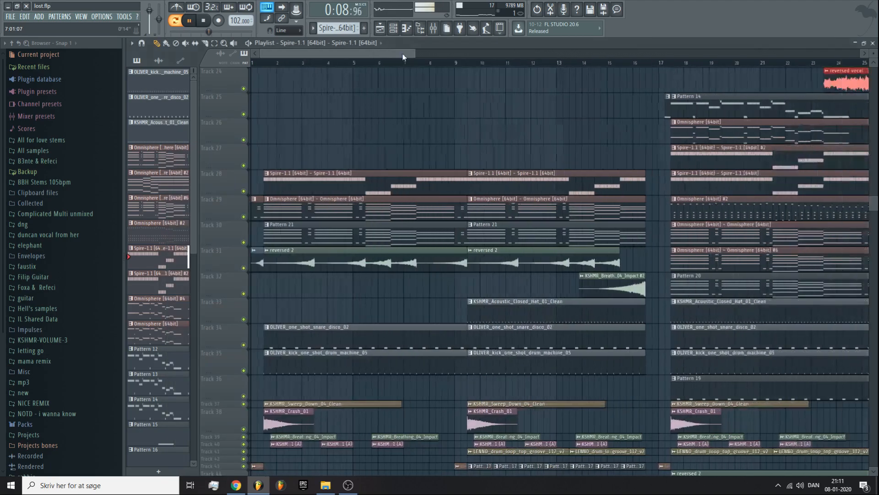
pyautogui.scroll(-2, 367, 242)
pyautogui.press('space')
pyautogui.scroll(-1, 337, 189)
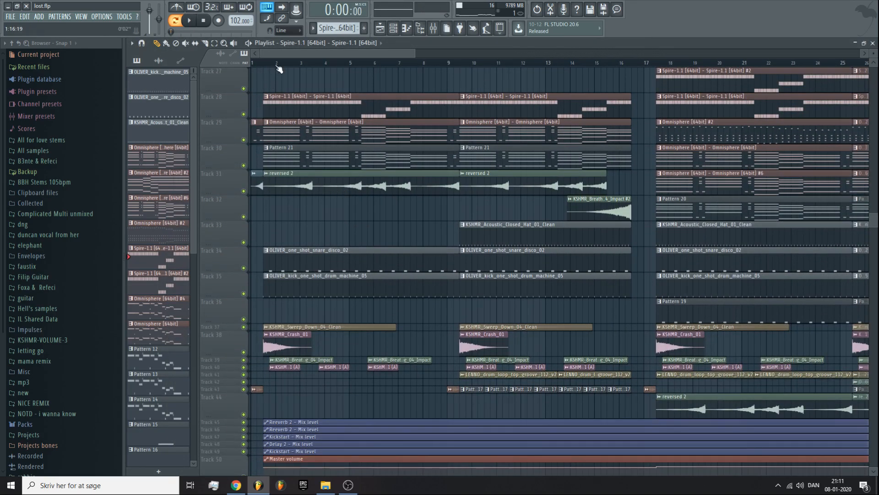
pyautogui.rightClick(250, 191)
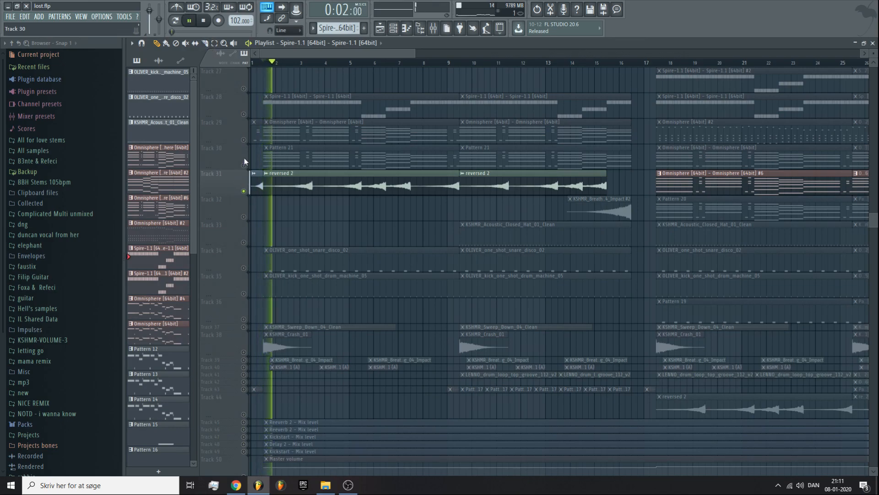
pyautogui.click(244, 140)
pyautogui.click(292, 134)
pyautogui.click(243, 139)
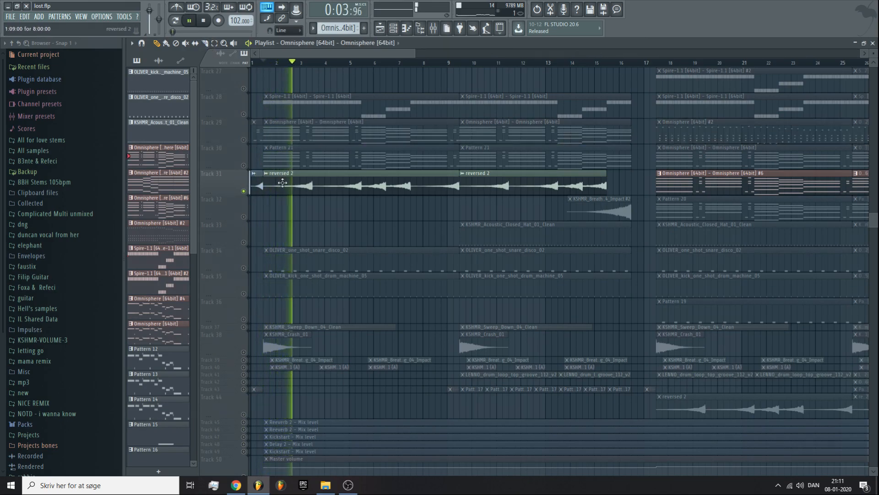
pyautogui.doubleClick(297, 189)
pyautogui.press('Escape')
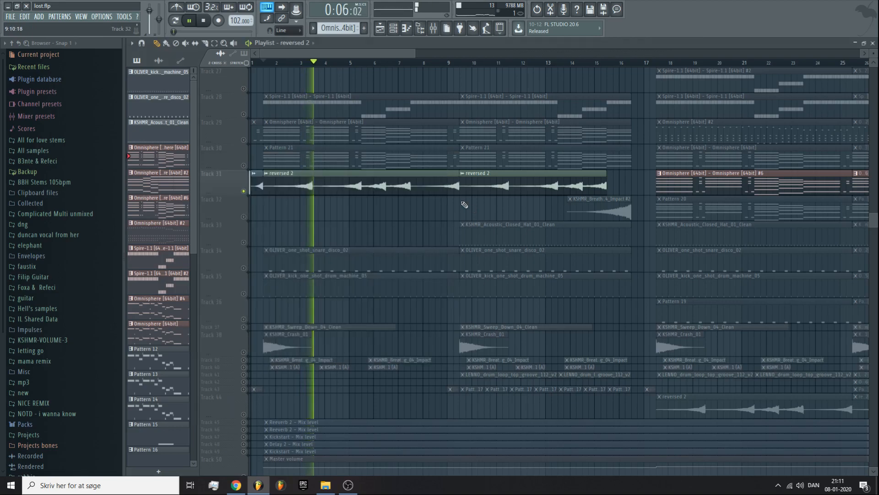
# - Play the Omnisphere chords on track 29 together with the soloed reversed 2 clips, and unsolo all tracks when done
pyautogui.click(243, 140)
pyautogui.click(303, 130)
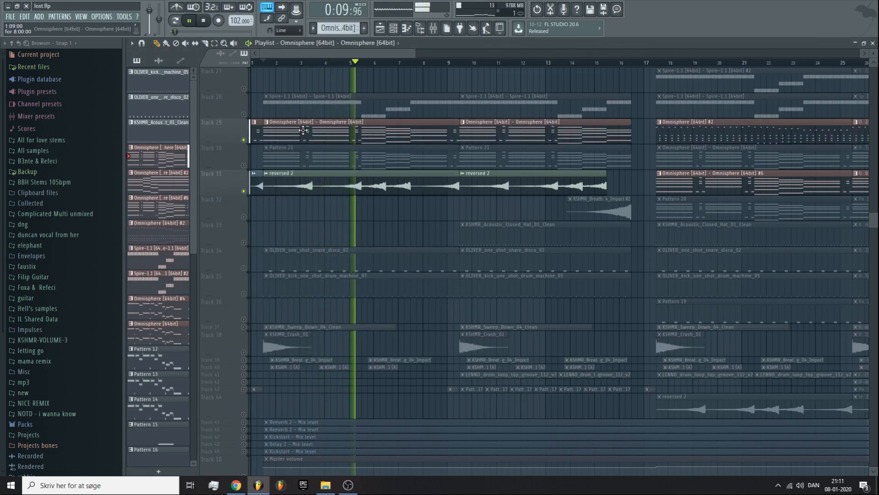
pyautogui.press('space')
pyautogui.rightClick(244, 191)
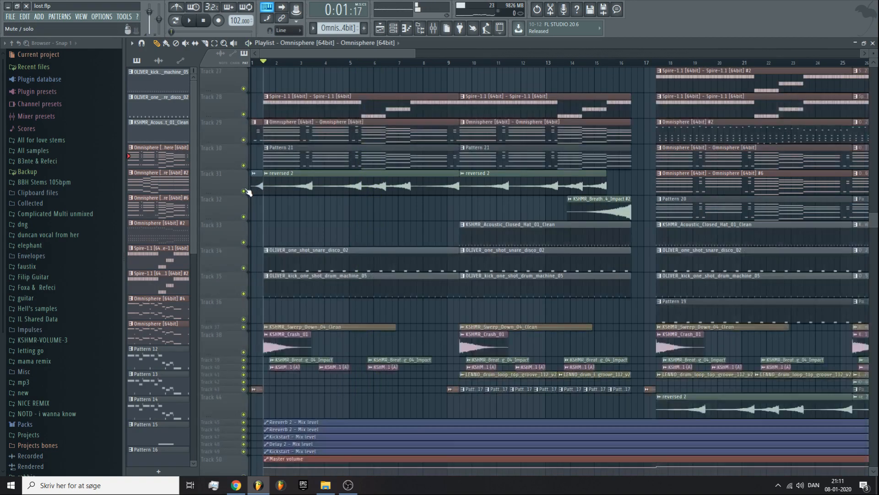
pyautogui.scroll(3, 275, 59)
pyautogui.scroll(-2, 300, 192)
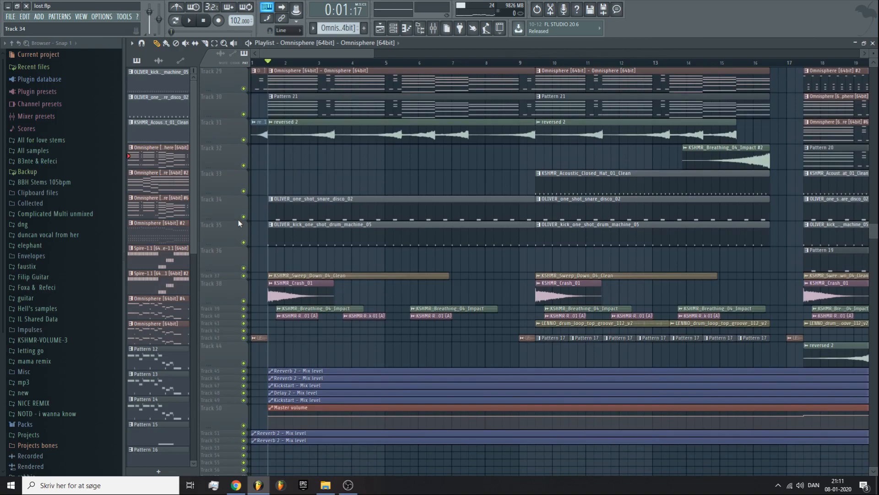
# - Play the OLIVER_kick_one_shot_drum_machine_05 pattern with playlist track 35 soloed and bring up its mixer insert 2
pyautogui.rightClick(244, 243)
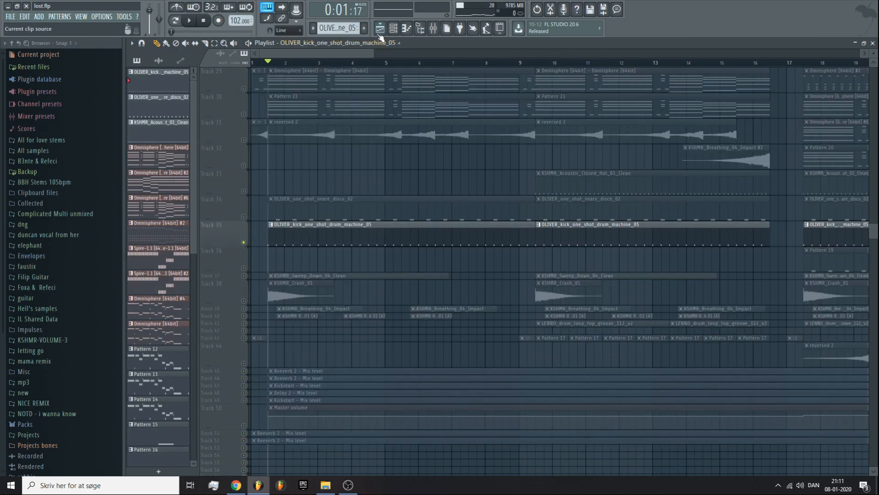
pyautogui.click(394, 29)
pyautogui.press('space')
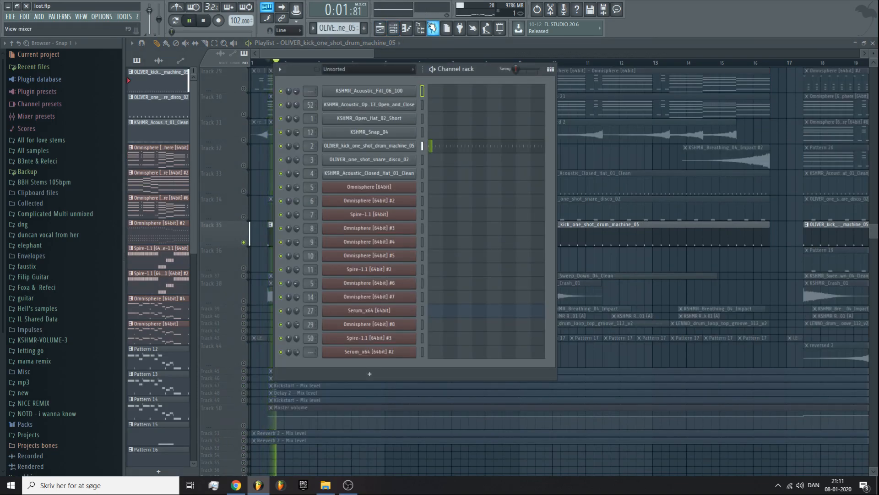
pyautogui.press('F9')
pyautogui.click(251, 234)
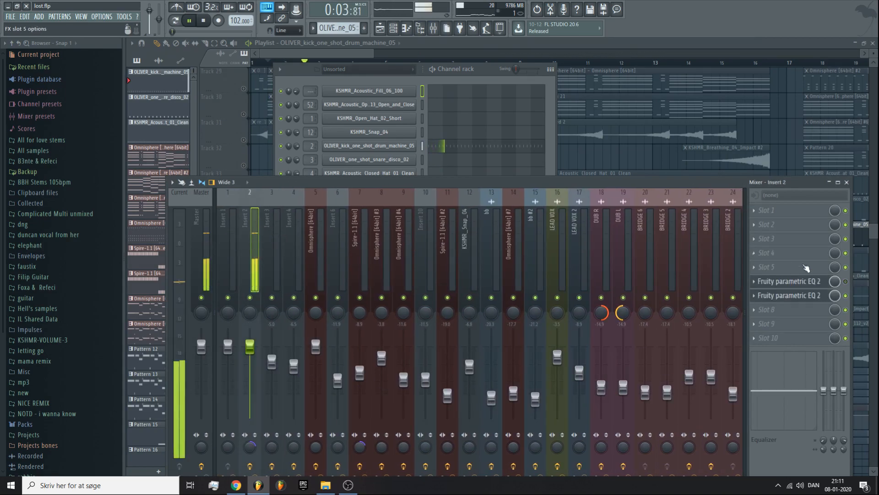
# - Inspect the Fruity parametric EQ 2 on the kick's insert, audition the kick with it bypassed, and return to the playlist
pyautogui.click(800, 296)
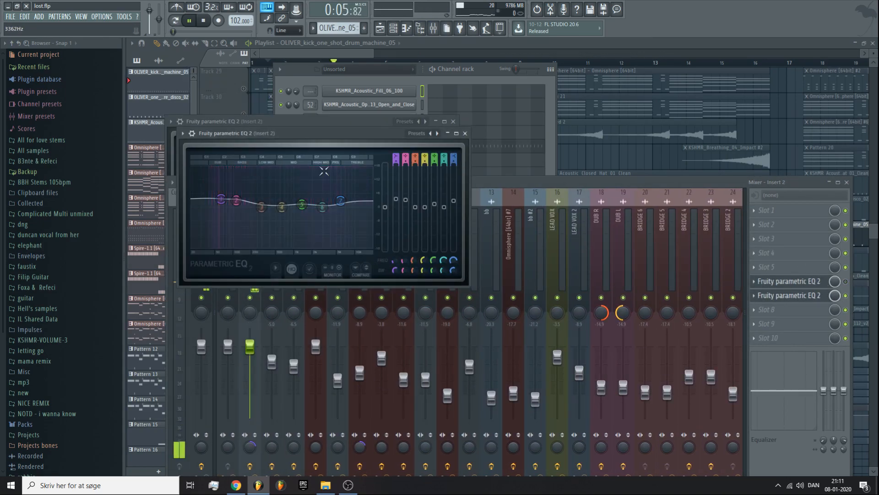
pyautogui.click(853, 302)
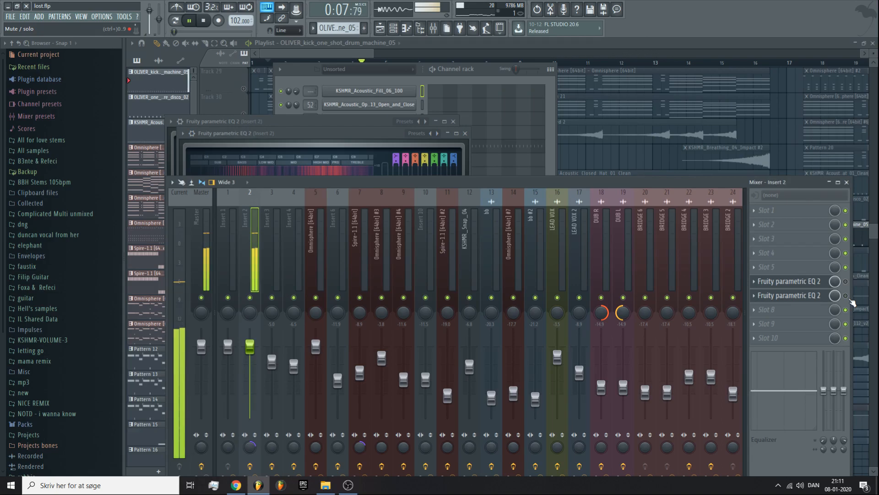
pyautogui.click(466, 69)
pyautogui.click(397, 50)
pyautogui.scroll(2, 393, 62)
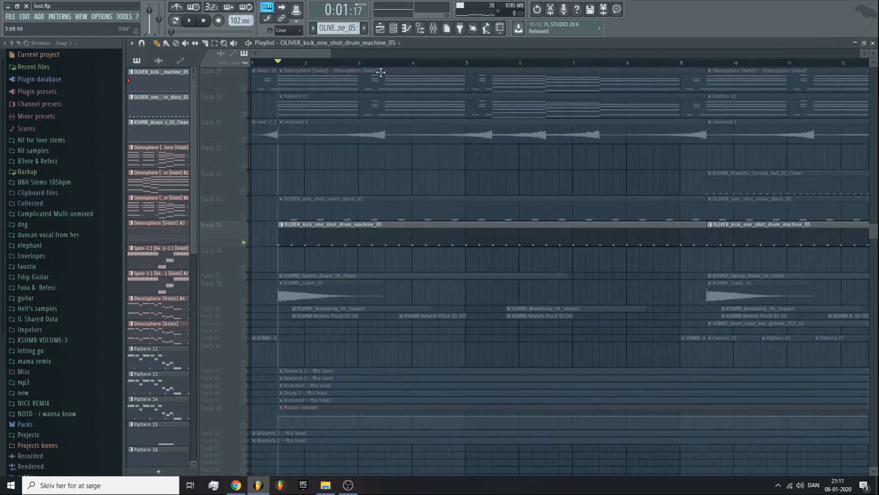
# - Play the OLIVER_one_shot_snare_disco_02 pattern with playlist track 34 soloed and bring up its mixer insert 3
pyautogui.rightClick(243, 216)
pyautogui.click(354, 197)
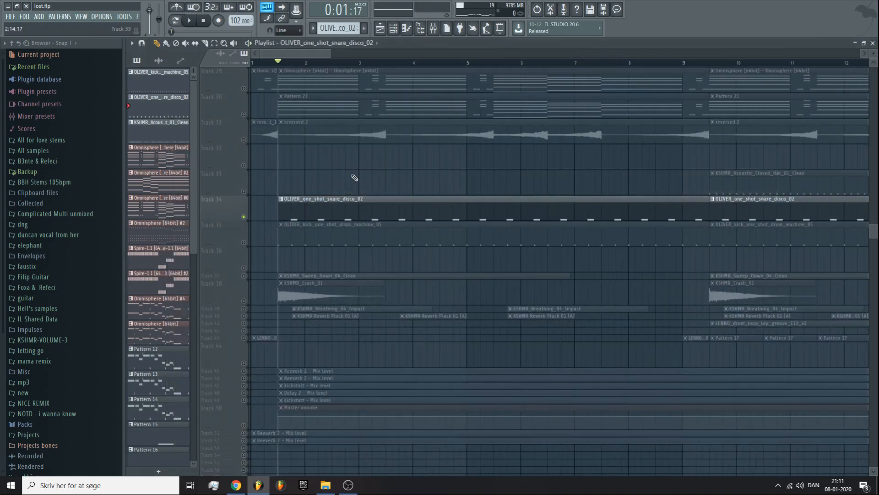
pyautogui.scroll(-3, 308, 57)
pyautogui.scroll(2, 345, 143)
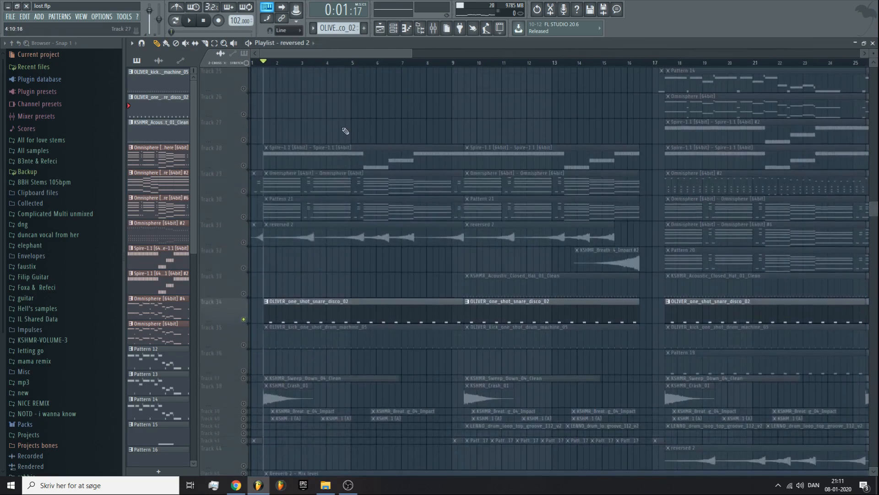
pyautogui.scroll(-2, 332, 50)
pyautogui.scroll(-3, 412, 229)
pyautogui.press('space')
pyautogui.click(432, 29)
pyautogui.click(280, 227)
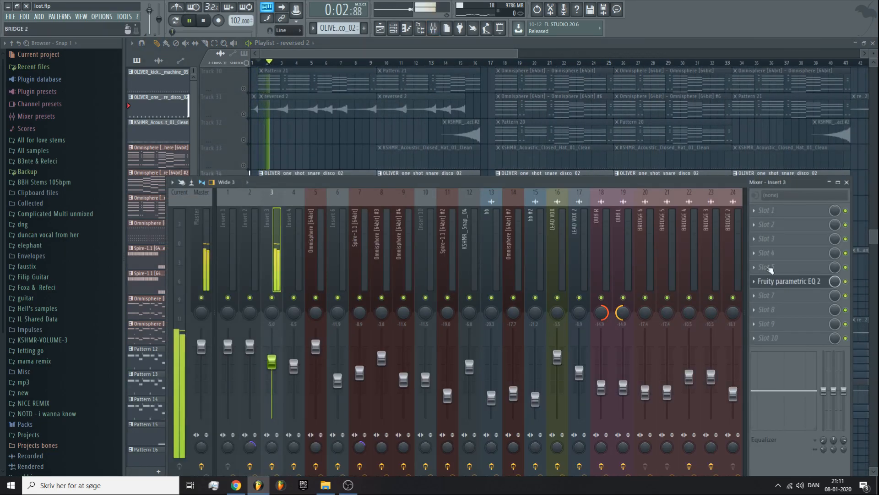
# - Inspect the snare's Fruity parametric EQ 2, toggle its bypass, and stop playback back in the playlist
pyautogui.click(821, 282)
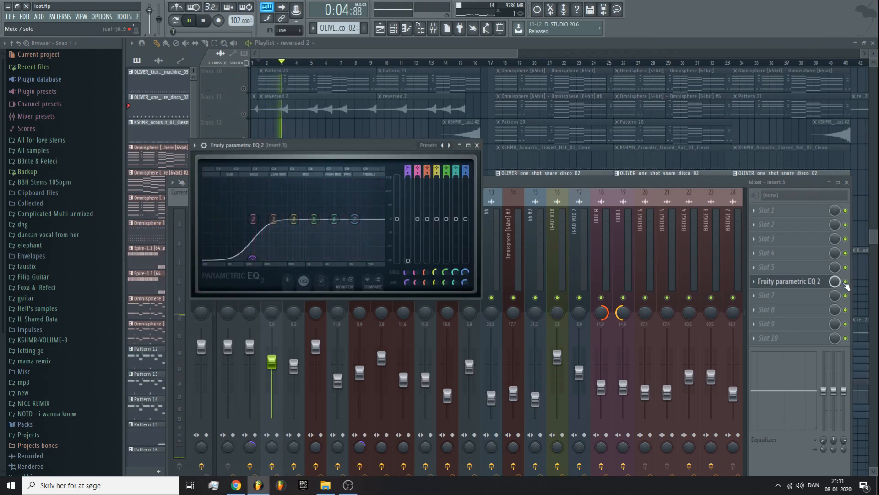
pyautogui.click(847, 285)
pyautogui.click(327, 42)
pyautogui.scroll(3, 327, 54)
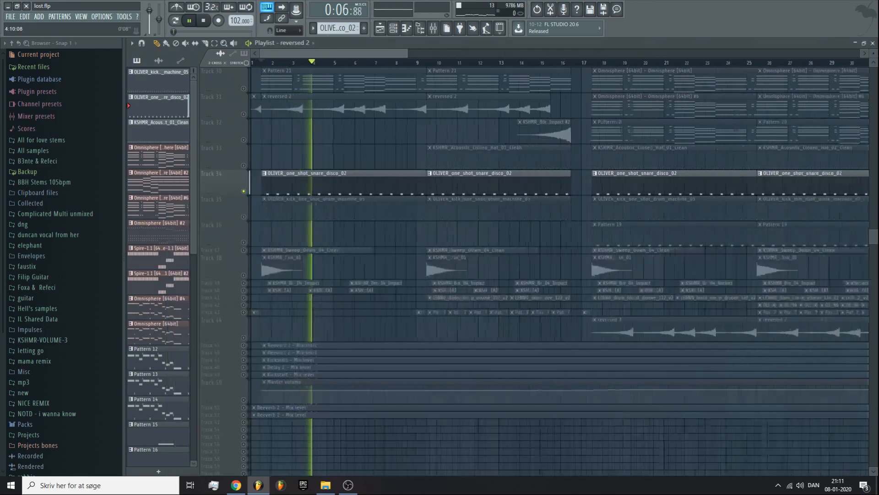
pyautogui.press('space')
# - Solo and enlarge track 37 to audition the KSHMR_Sweep_Down_04_Clean clips, and switch the solo to KSHMR_Crash_01 on track 38
pyautogui.rightClick(243, 242)
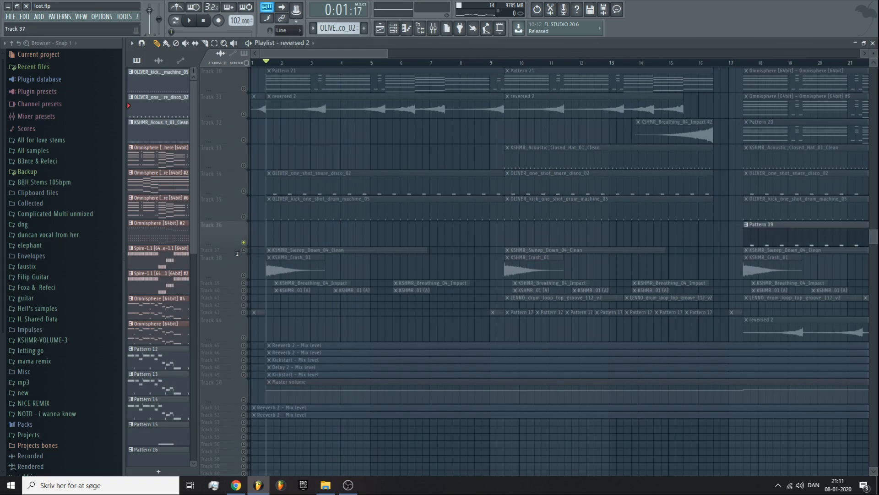
pyautogui.rightClick(244, 250)
pyautogui.moveTo(212, 254); pyautogui.dragTo(216, 259)
pyautogui.scroll(-3, 249, 277)
pyautogui.click(338, 164)
pyautogui.press('space')
pyautogui.press('space')
pyautogui.rightClick(244, 191)
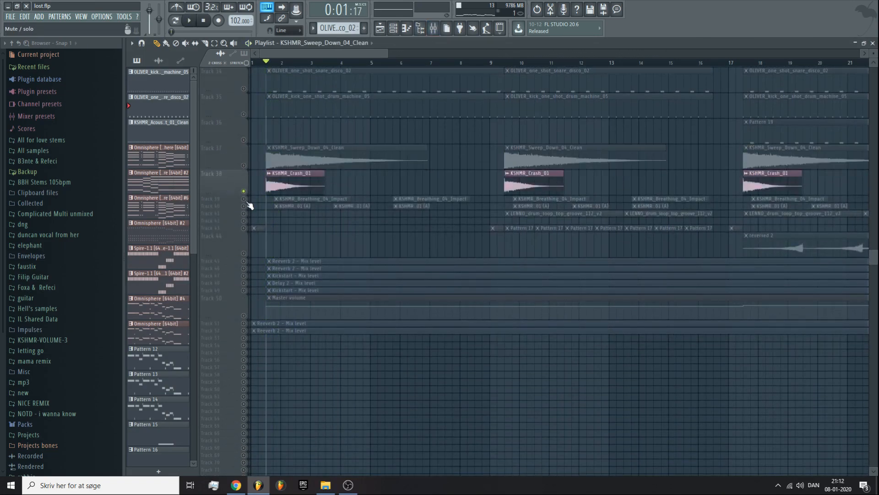
# - Solo and enlarge tracks 39 and 40 to audition the KSHMR_Breathing_04_Impact and reverb pluck clips together
pyautogui.click(247, 201)
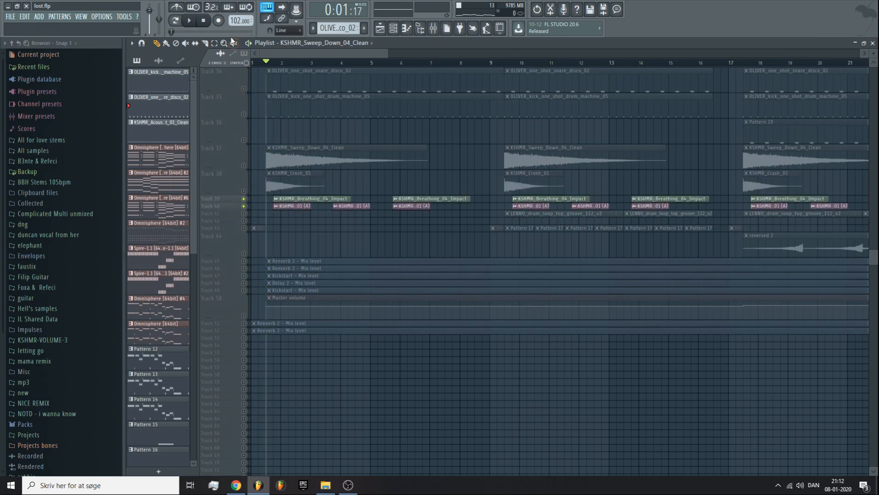
pyautogui.moveTo(222, 201); pyautogui.dragTo(223, 246)
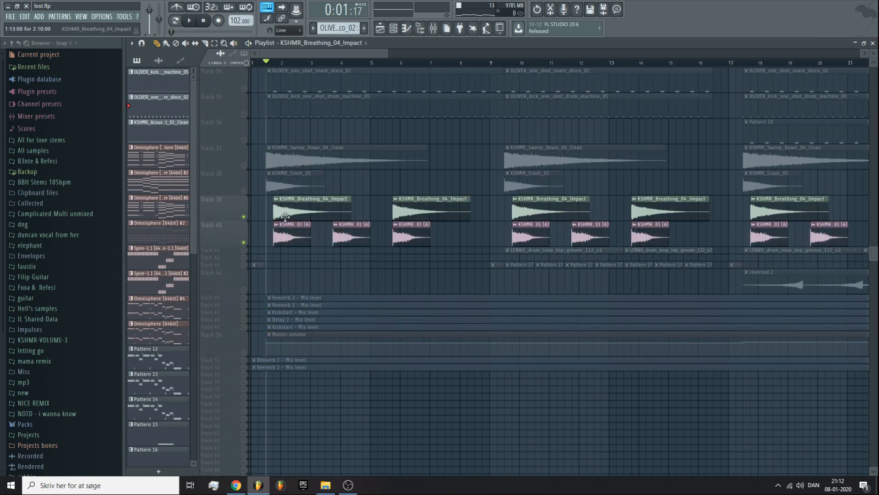
pyautogui.scroll(2, 287, 53)
pyautogui.press('space')
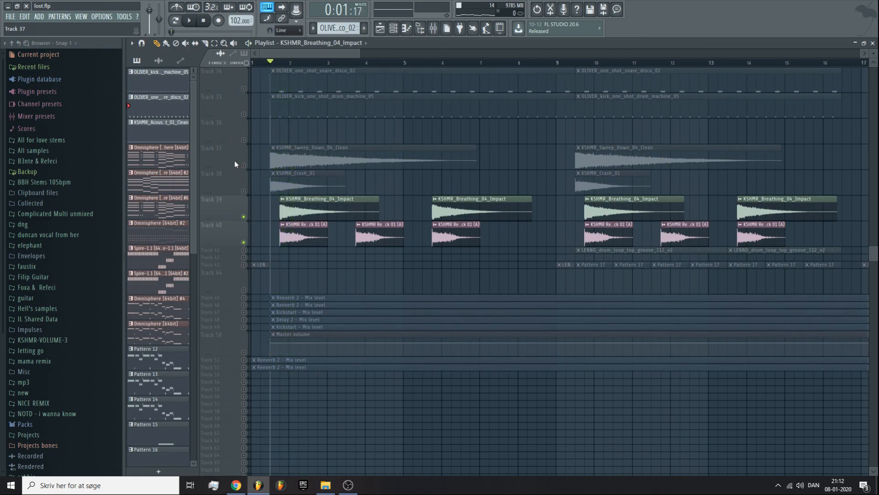
# - Add the snare, kick, sweep and crash tracks to the soloed impact tracks and play them all together
pyautogui.click(243, 114)
pyautogui.click(244, 89)
pyautogui.click(244, 166)
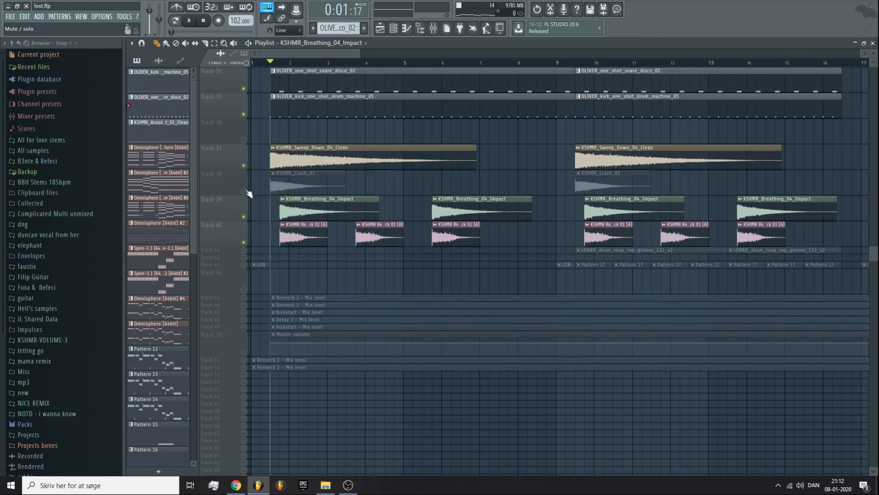
pyautogui.click(245, 191)
pyautogui.press('space')
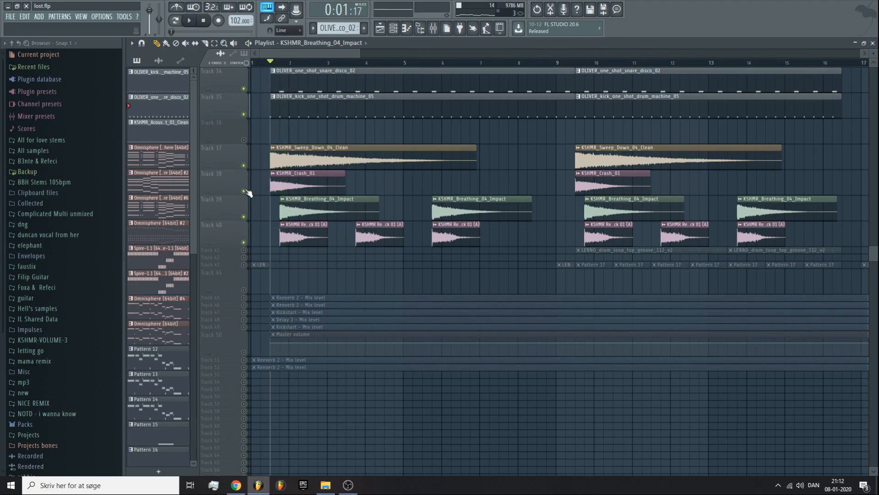
# - Solo the LVOX BUS vocal on track 9 during playback and add the vocal tracks 6 to 8
pyautogui.scroll(5, 379, 136)
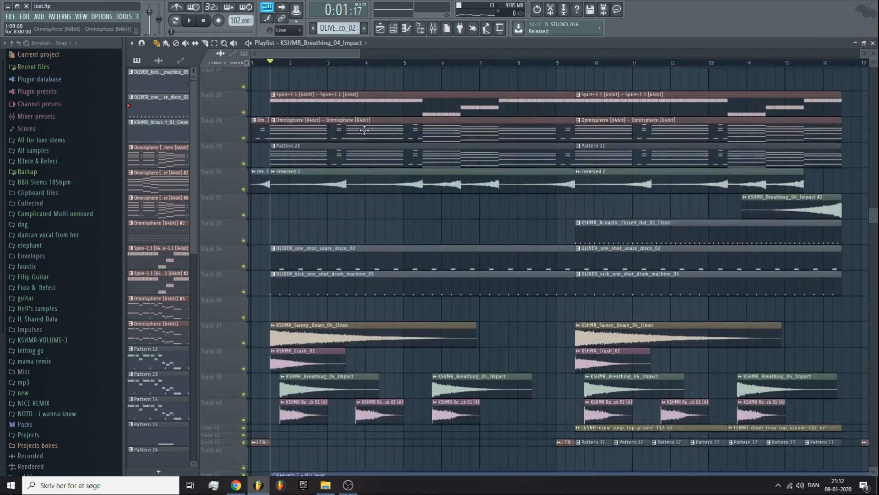
pyautogui.scroll(9, 379, 136)
pyautogui.rightClick(251, 294)
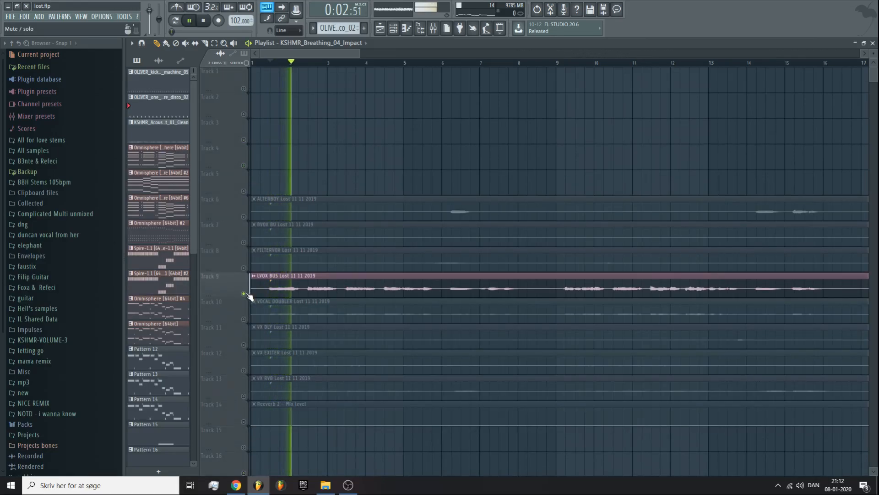
pyautogui.click(243, 267)
pyautogui.click(243, 242)
pyautogui.click(243, 216)
pyautogui.scroll(-2, 250, 303)
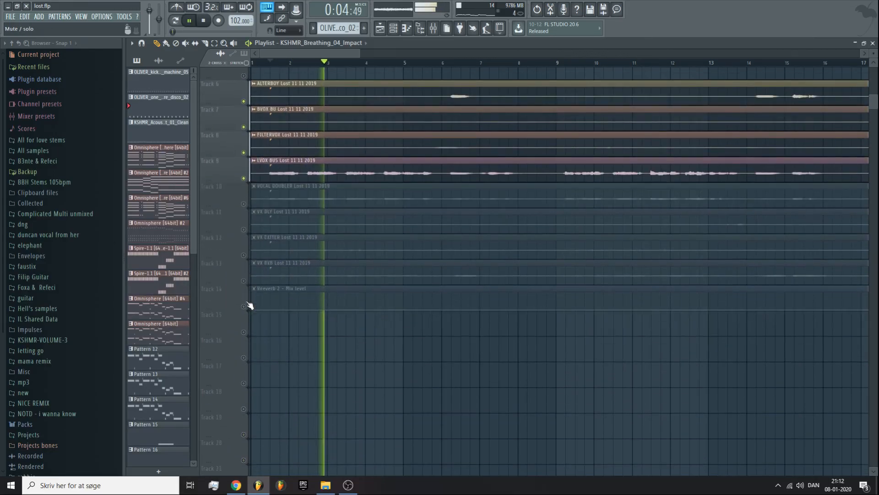
pyautogui.press('space')
# - Enable the remaining vocal tracks 10 to 13 and the reverb automation on track 14, and play the vocals
pyautogui.click(243, 293)
pyautogui.click(243, 267)
pyautogui.click(243, 243)
pyautogui.click(243, 217)
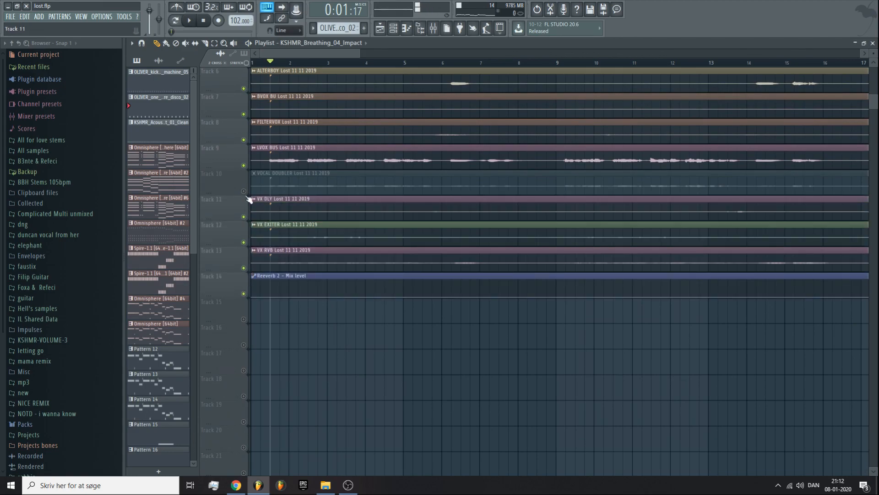
pyautogui.click(244, 191)
pyautogui.press('space')
# - Enable the mix level automation on tracks 45 to 49, 51 and 52, and listen to the full vocal stack
pyautogui.scroll(-4, 329, 63)
pyautogui.scroll(-10, 334, 202)
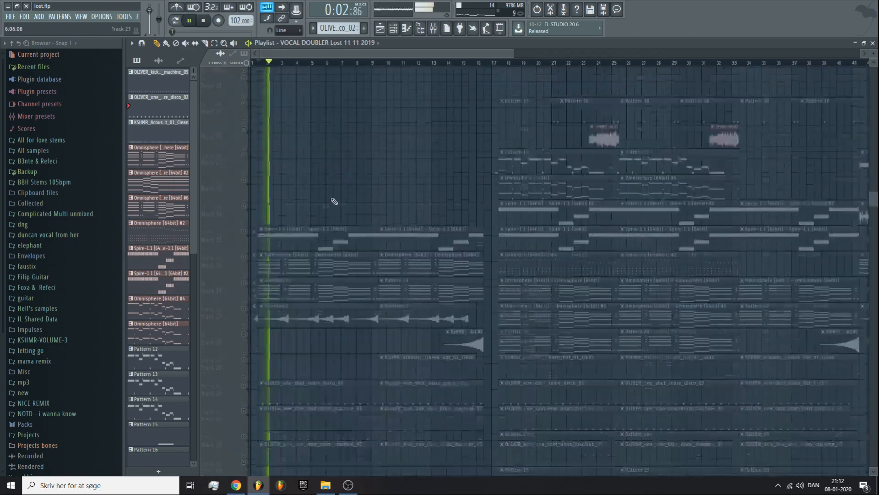
pyautogui.click(243, 290)
pyautogui.click(244, 283)
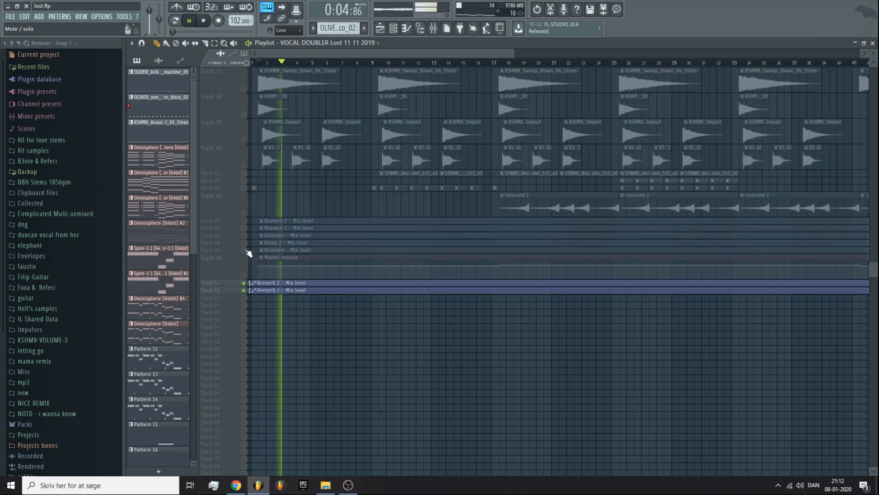
pyautogui.click(243, 250)
pyautogui.click(244, 242)
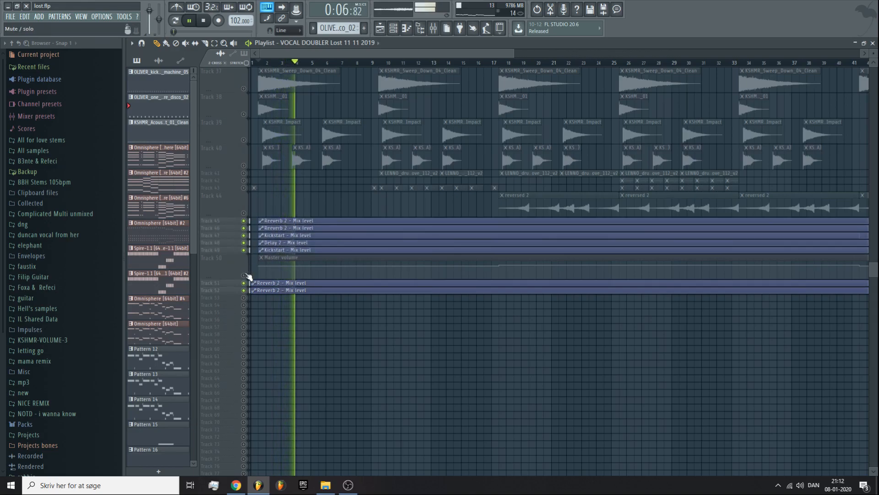
pyautogui.scroll(10, 247, 276)
pyautogui.scroll(2, 243, 277)
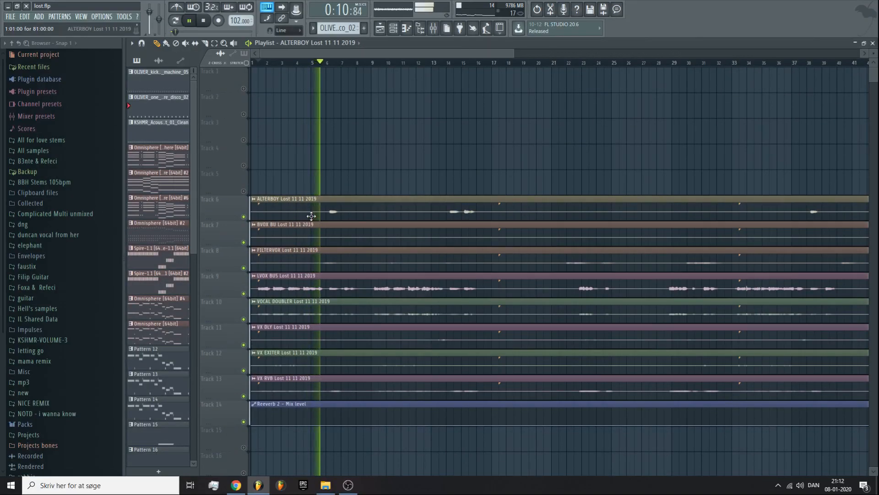
pyautogui.press('space')
# - Mute the vocal clips on playlist tracks 6 to 13
pyautogui.scroll(-5, 311, 224)
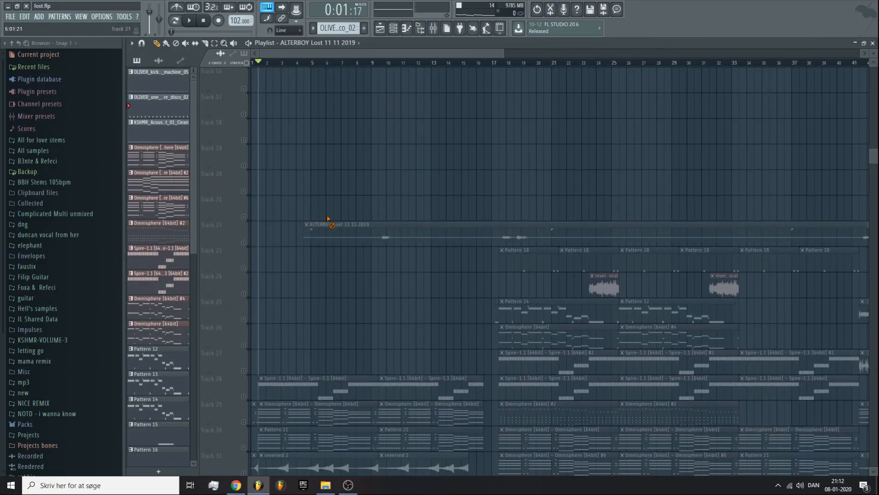
pyautogui.scroll(-2, 530, 235)
pyautogui.click(515, 222)
pyautogui.scroll(4, 330, 222)
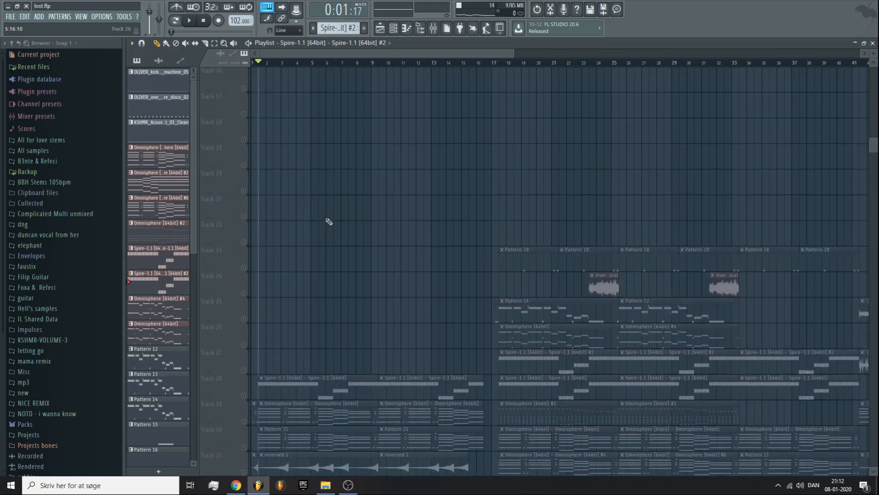
pyautogui.scroll(5, 321, 215)
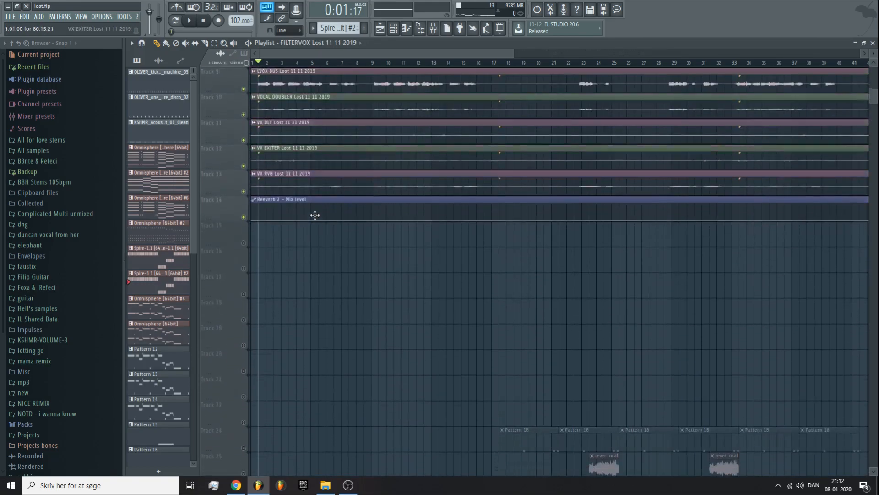
pyautogui.moveTo(287, 129); pyautogui.dragTo(304, 311)
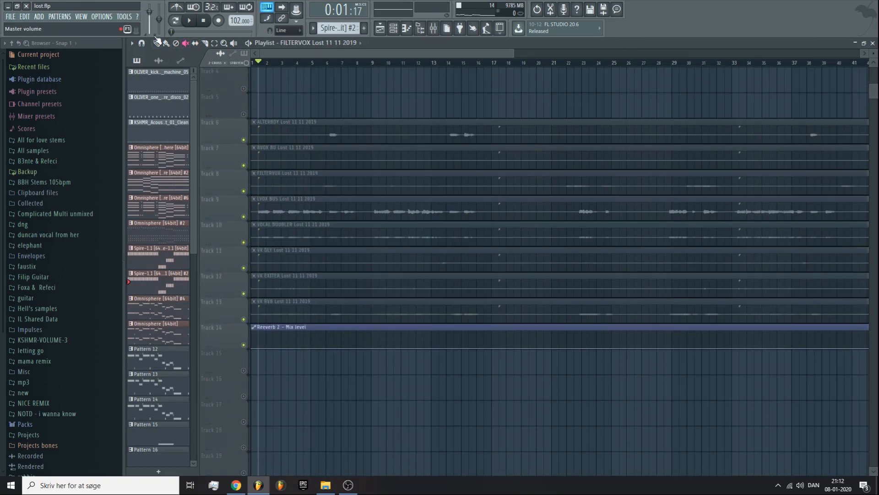
# - Play the song with all tracks enabled, jump playback to bar 17, and stop it after listening to the next section
pyautogui.press('space')
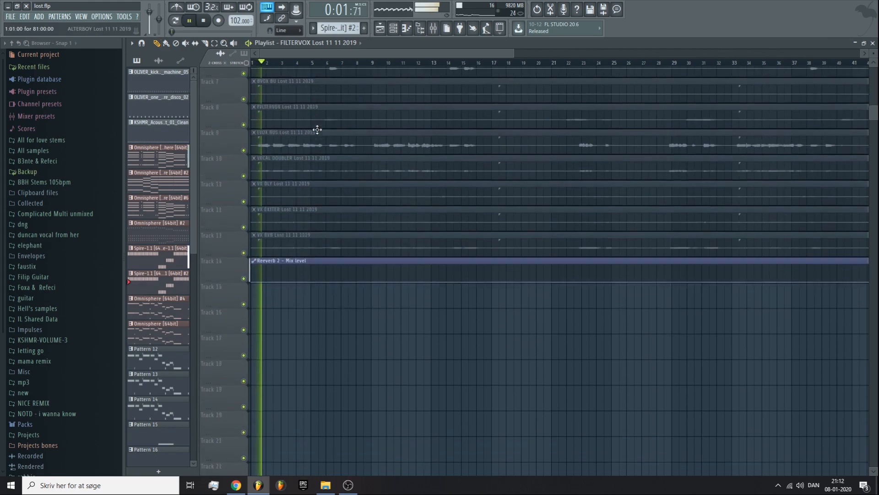
pyautogui.scroll(3, 314, 140)
pyautogui.scroll(-4, 356, 58)
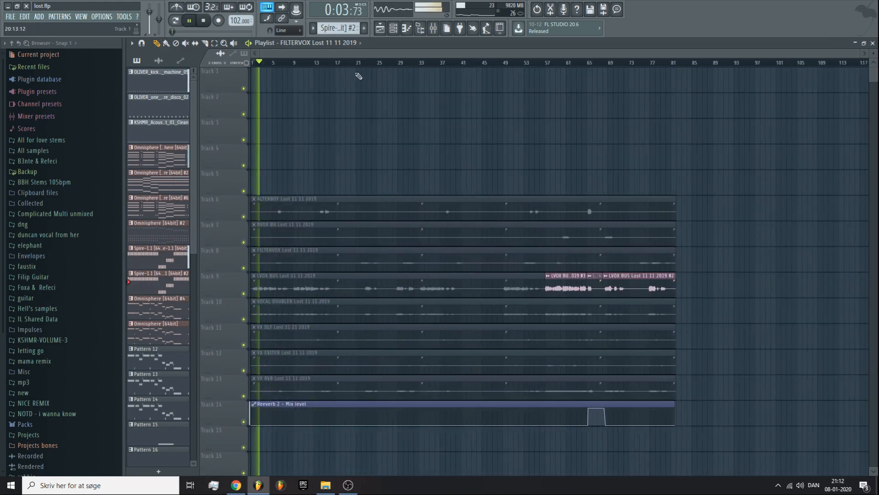
pyautogui.scroll(-15, 362, 114)
pyautogui.click(338, 63)
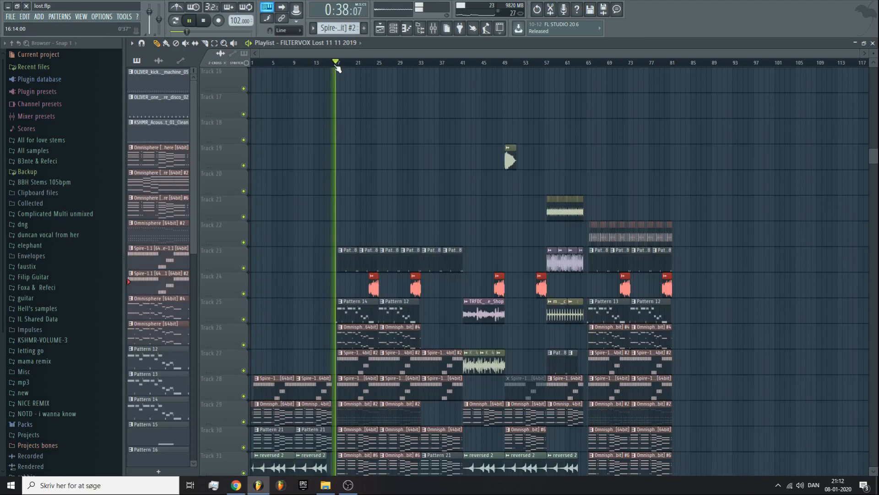
pyautogui.scroll(2, 343, 59)
pyautogui.scroll(-1, 342, 59)
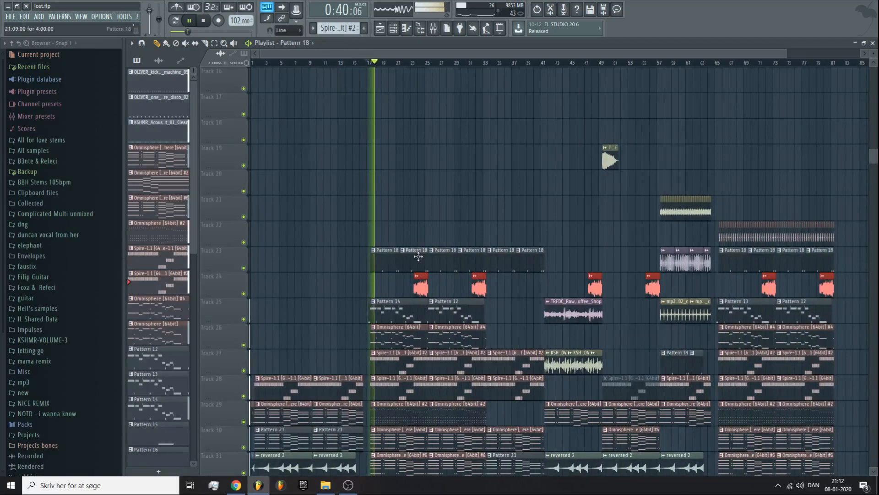
pyautogui.click(205, 21)
pyautogui.scroll(15, 387, 204)
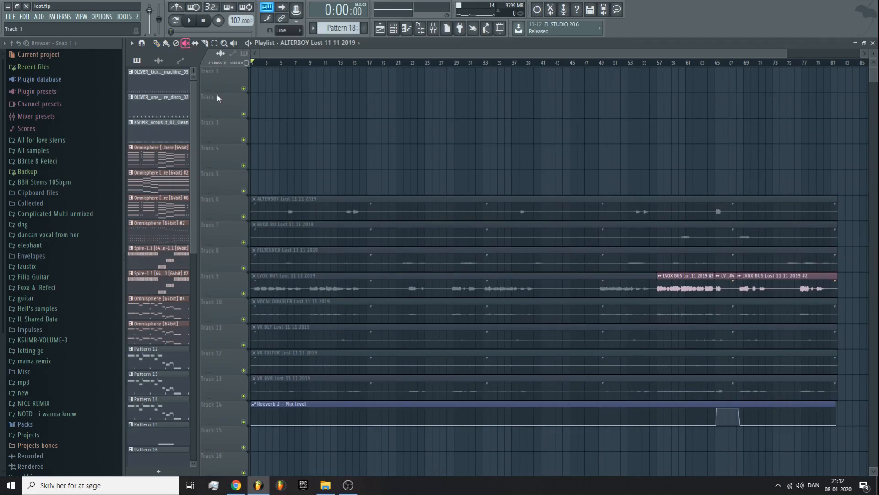
# - Unmute the vocal clips on playlist tracks 6 to 13
pyautogui.moveTo(293, 204); pyautogui.dragTo(327, 388)
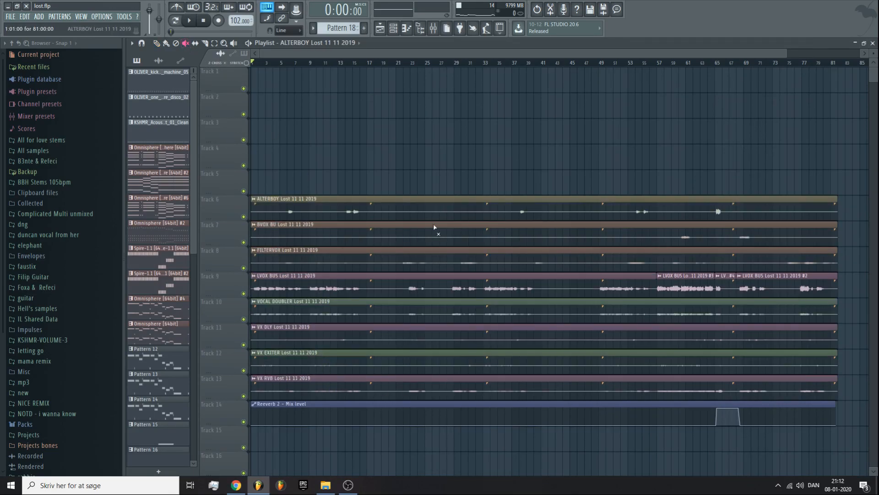
pyautogui.scroll(-15, 449, 224)
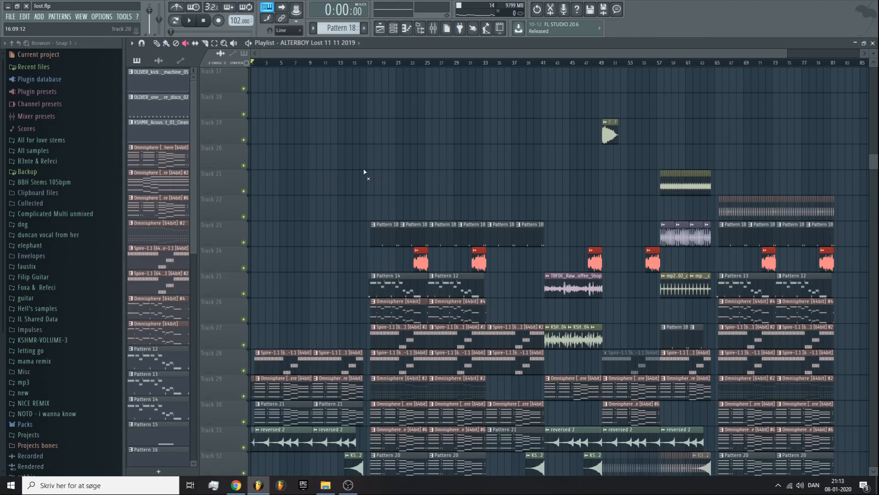
pyautogui.scroll(-5, 332, 223)
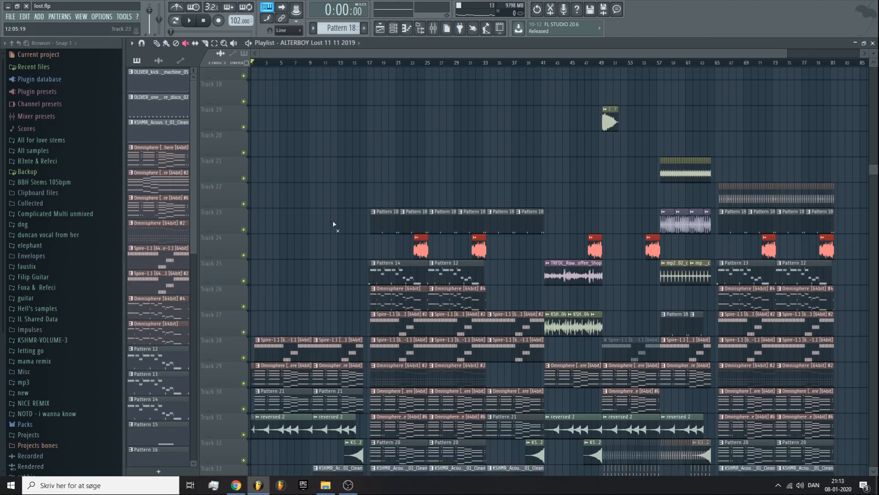
pyautogui.scroll(20, 354, 167)
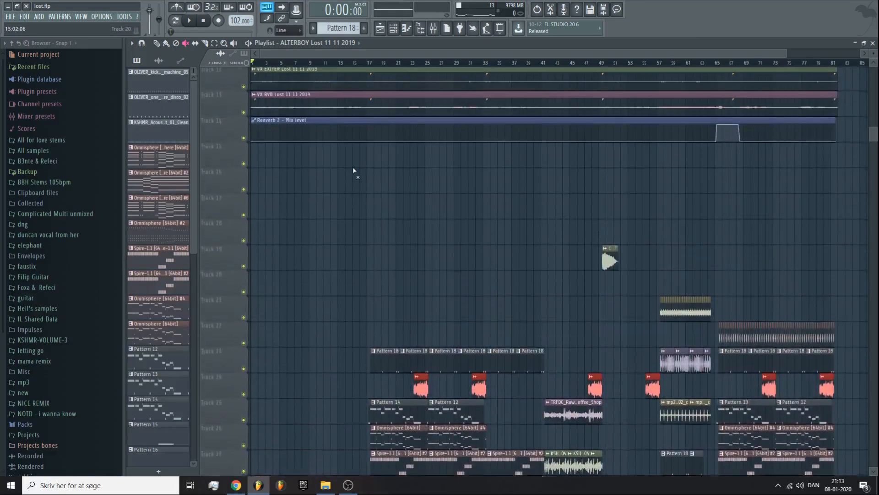
pyautogui.scroll(-20, 344, 170)
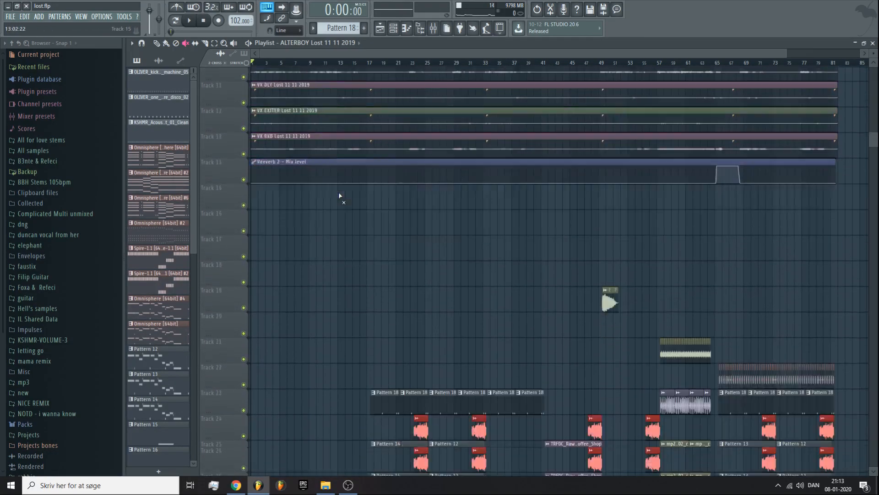
pyautogui.scroll(13, 336, 200)
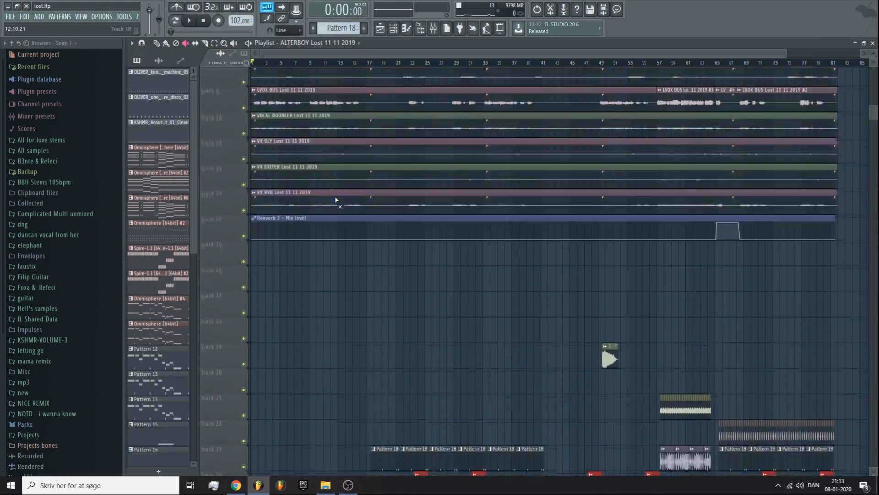
pyautogui.scroll(5, 523, 82)
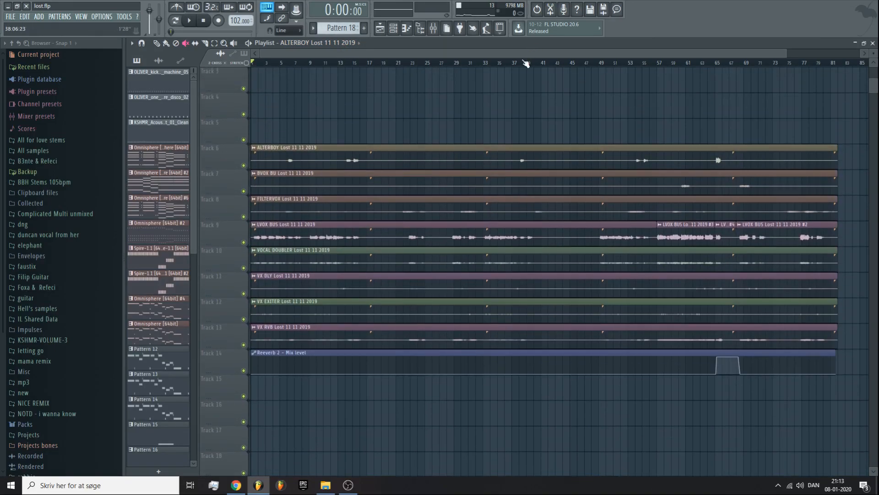
# - Look over the vocal, instrument, drum and effect clips across the arrangement, including the section starting at bar 17
pyautogui.scroll(-1, 526, 62)
pyautogui.scroll(-7, 335, 230)
pyautogui.scroll(-7, 335, 230)
pyautogui.scroll(15, 349, 299)
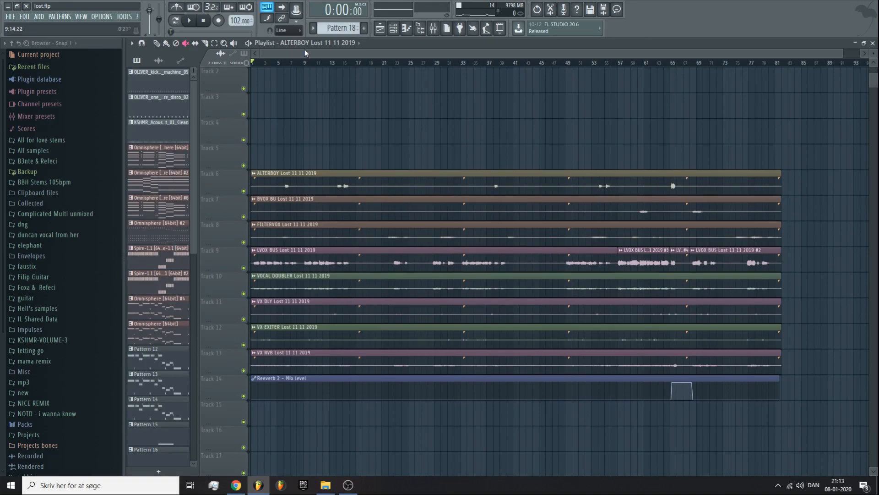
pyautogui.scroll(3, 306, 53)
pyautogui.scroll(4, 293, 153)
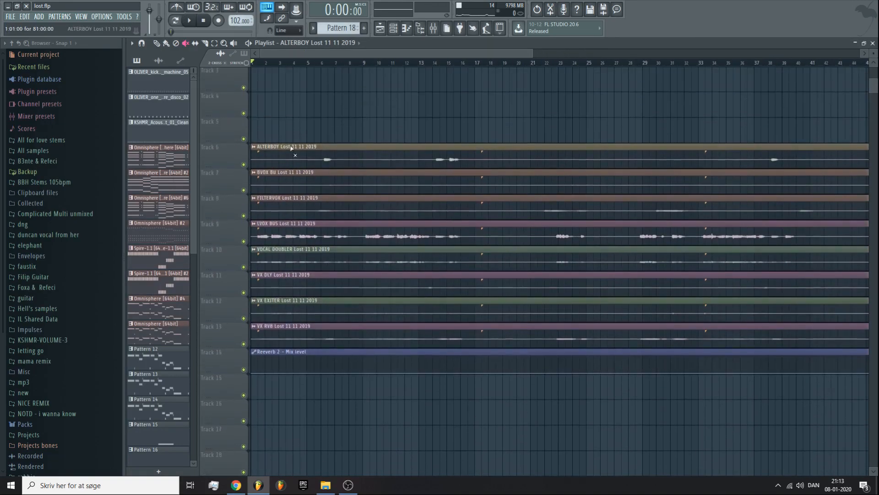
pyautogui.scroll(-14, 267, 183)
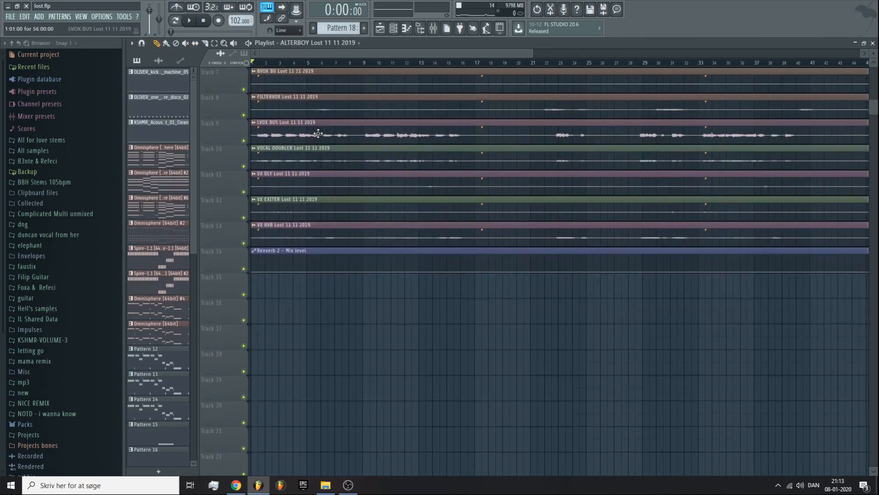
pyautogui.scroll(-1, 334, 53)
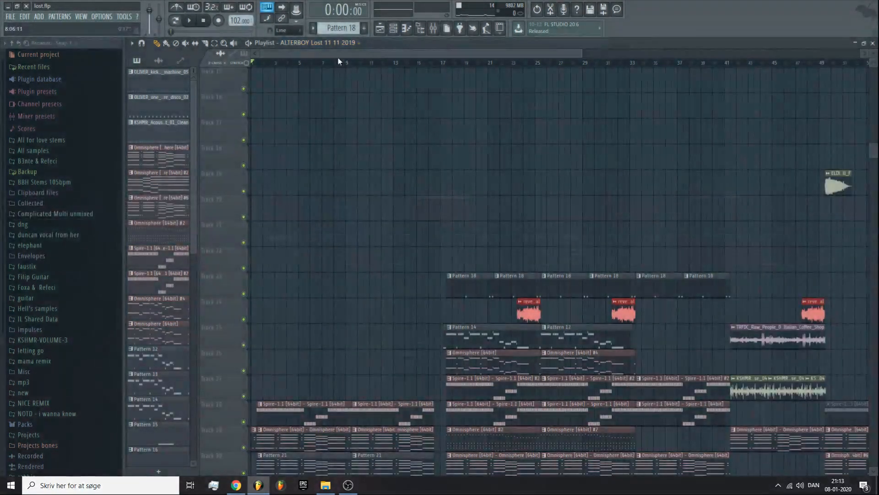
pyautogui.scroll(-2, 328, 54)
pyautogui.scroll(-4, 345, 224)
pyautogui.scroll(2, 336, 226)
pyautogui.scroll(6, 343, 138)
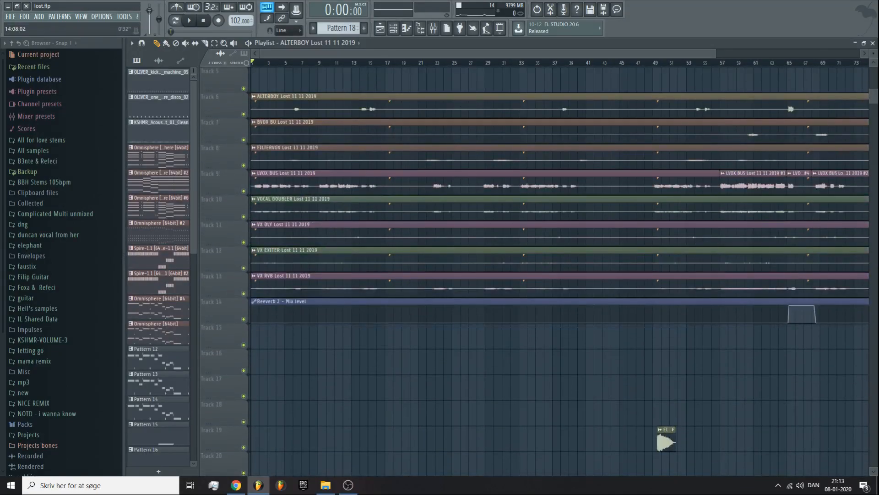
pyautogui.scroll(2, 365, 54)
pyautogui.scroll(-6, 367, 133)
pyautogui.scroll(-8, 371, 140)
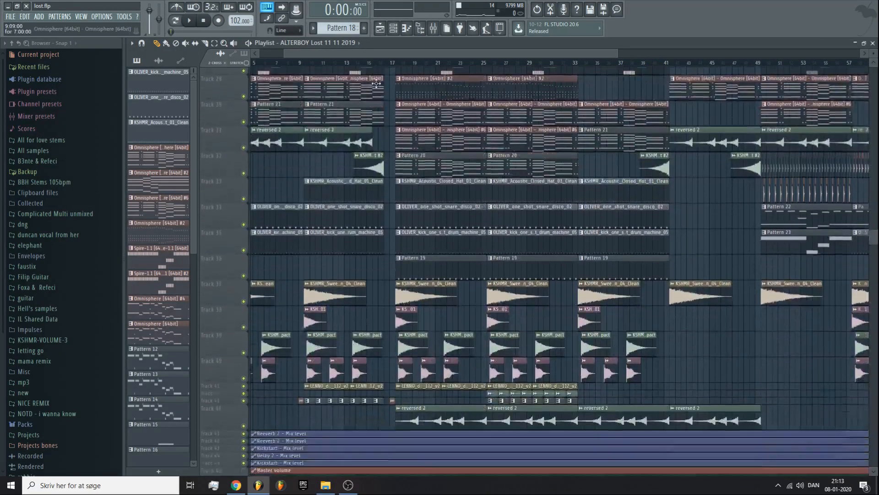
# - Solo closed hat track 33 together with drum loop track 41 and track 43, and play them from bar 9
pyautogui.scroll(1, 371, 140)
pyautogui.scroll(1, 375, 93)
pyautogui.scroll(-4, 376, 93)
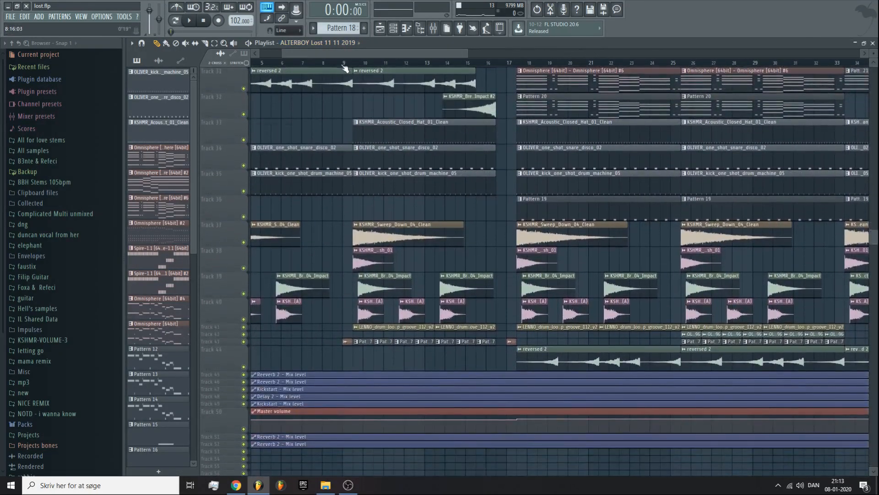
pyautogui.scroll(3, 362, 87)
pyautogui.scroll(5, 367, 163)
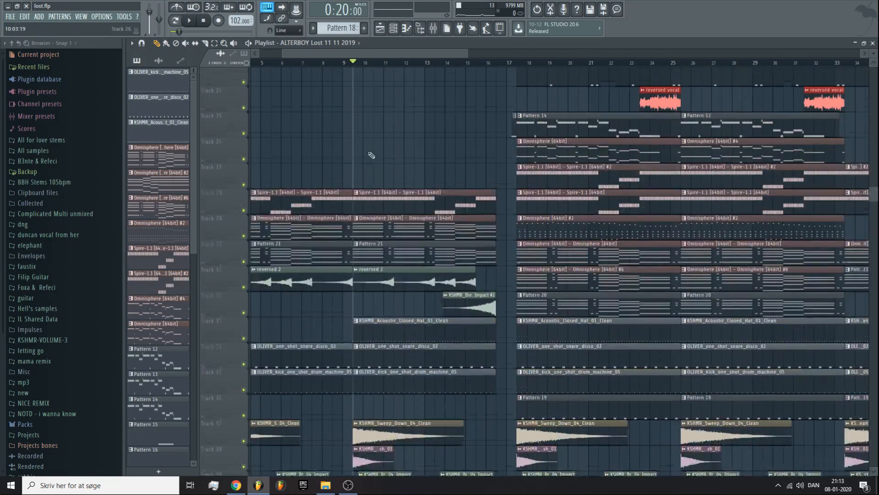
pyautogui.rightClick(243, 344)
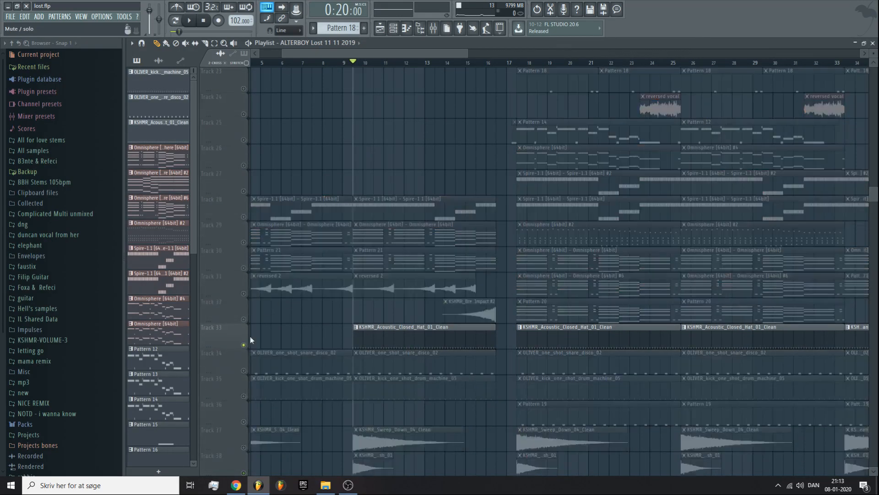
pyautogui.scroll(-8, 284, 321)
pyautogui.click(244, 326)
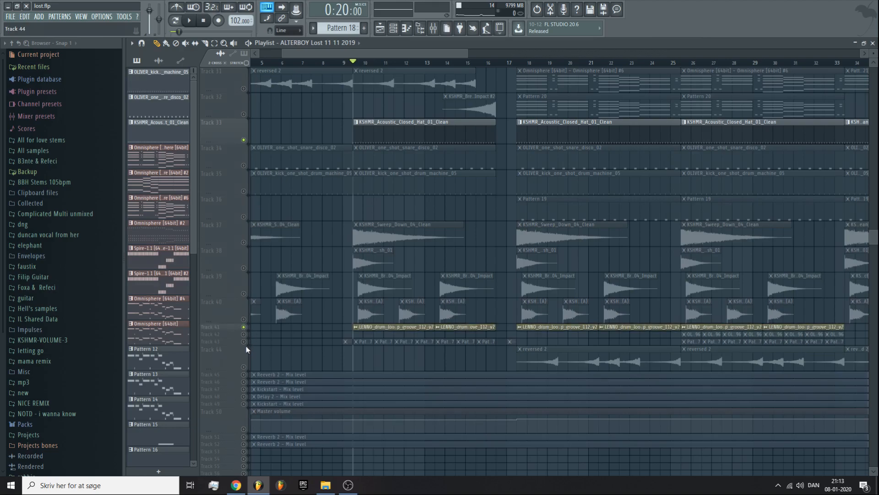
pyautogui.click(225, 327)
pyautogui.click(232, 365)
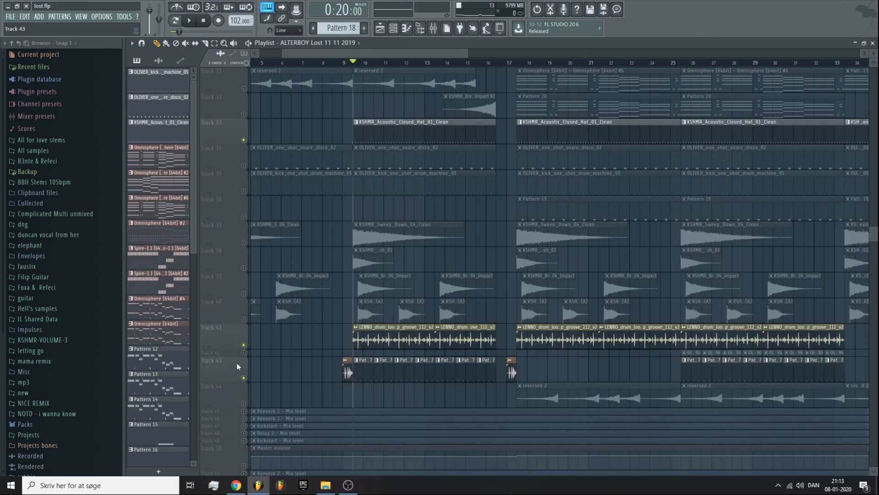
pyautogui.press('space')
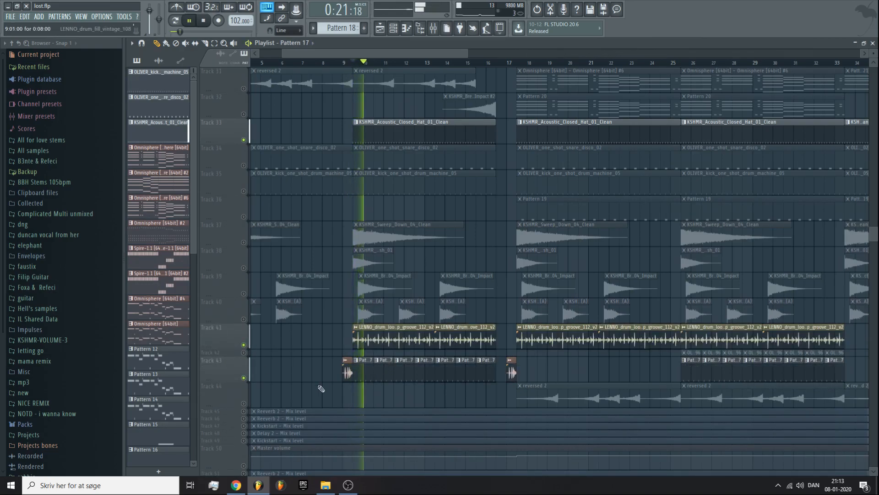
# - Solo track 43, the drum loop on track 41 and the closed hat on track 33 one after another during playback
pyautogui.rightClick(249, 381)
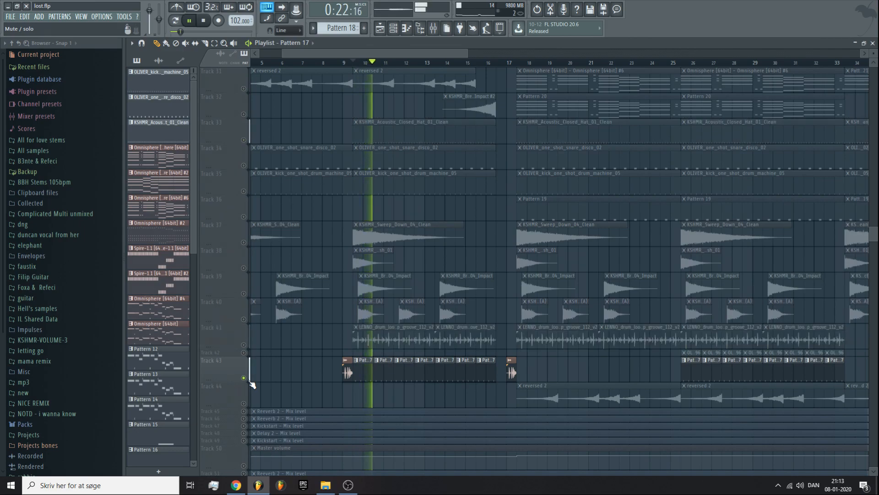
pyautogui.keyDown('ctrl'); pyautogui.click(244, 344); pyautogui.keyUp('ctrl')
pyautogui.scroll(3, 412, 333)
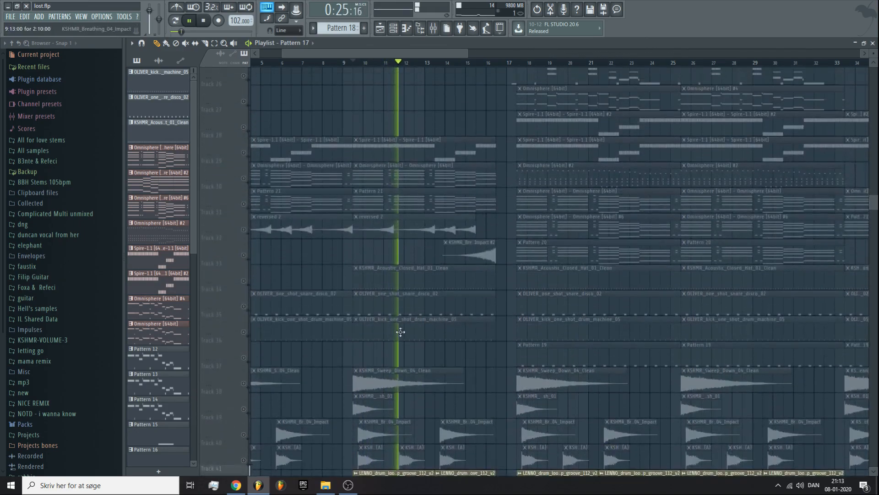
pyautogui.keyDown('ctrl'); pyautogui.click(244, 295); pyautogui.keyUp('ctrl')
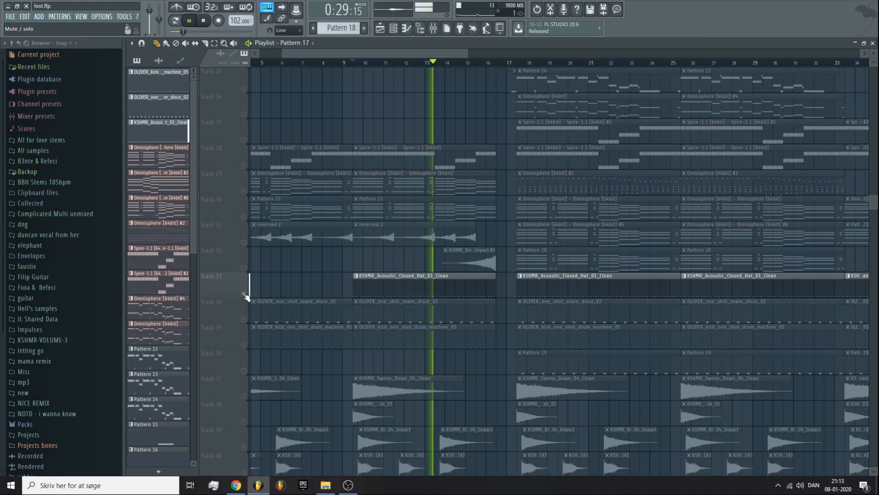
# - Inspect the Kickstart effect on mixer insert 4, and close the mixer and plugin windows
pyautogui.press('F9')
pyautogui.click(294, 240)
pyautogui.click(779, 238)
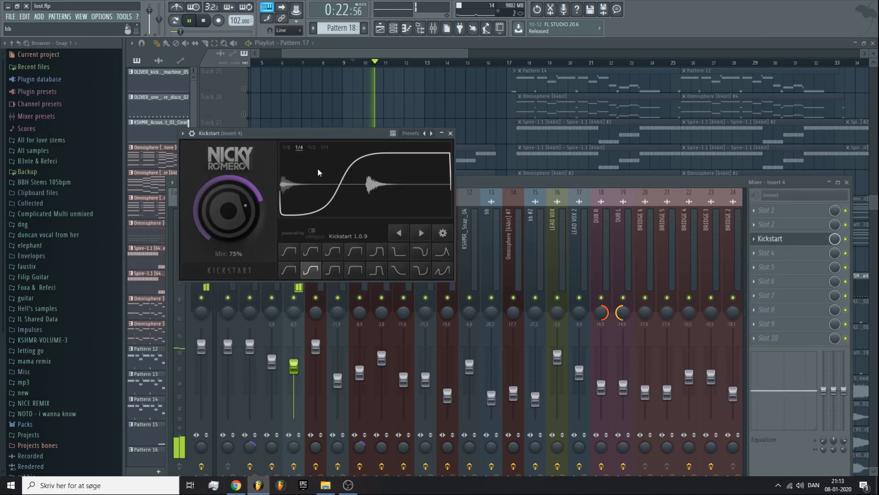
pyautogui.press('F12')
# - Play the section from bar 9 with all playlist tracks enabled, and stop playback
pyautogui.press('space')
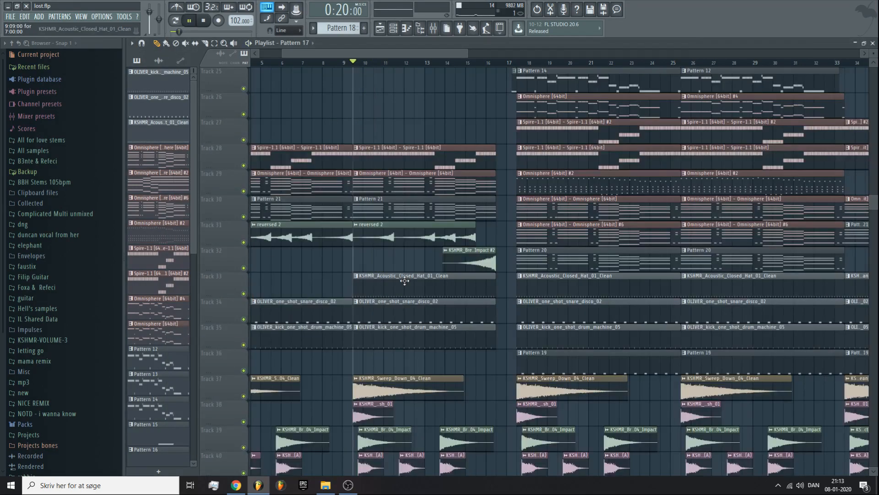
pyautogui.click(405, 281)
pyautogui.press('space')
pyautogui.scroll(5, 322, 217)
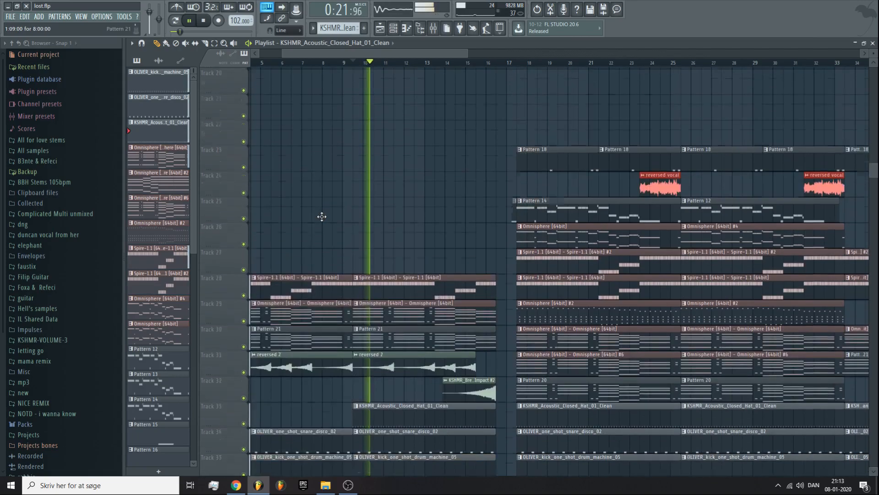
pyautogui.scroll(3, 322, 217)
pyautogui.scroll(4, 308, 125)
pyautogui.press('space')
# - Switch to the Mute tool and back to the Draw tool between playbacks, and cue the song at bar 15
pyautogui.click(186, 43)
pyautogui.scroll(10, 388, 202)
pyautogui.press('space')
pyautogui.scroll(-20, 387, 320)
pyautogui.click(156, 43)
pyautogui.press('space')
pyautogui.scroll(-2, 474, 67)
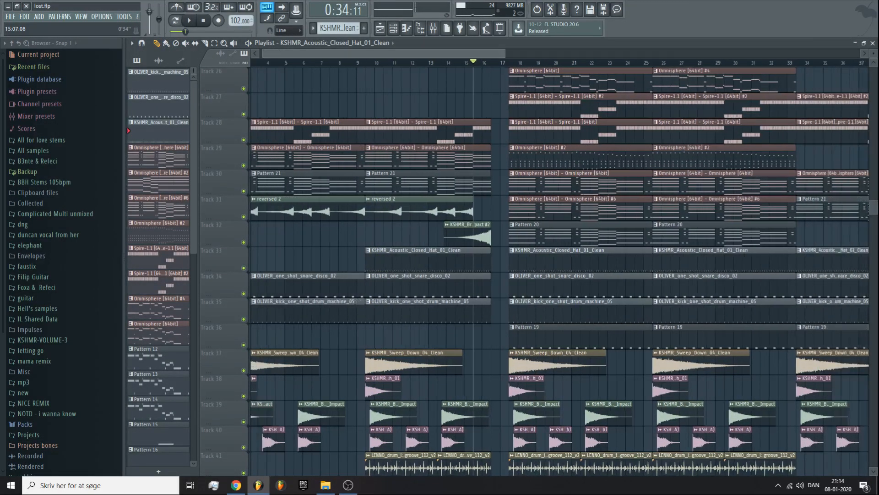
# - Play the transition from bar 15 into bar 17 with all tracks enabled, and stop playback
pyautogui.press('space')
pyautogui.click(548, 206)
pyautogui.scroll(-10, 543, 229)
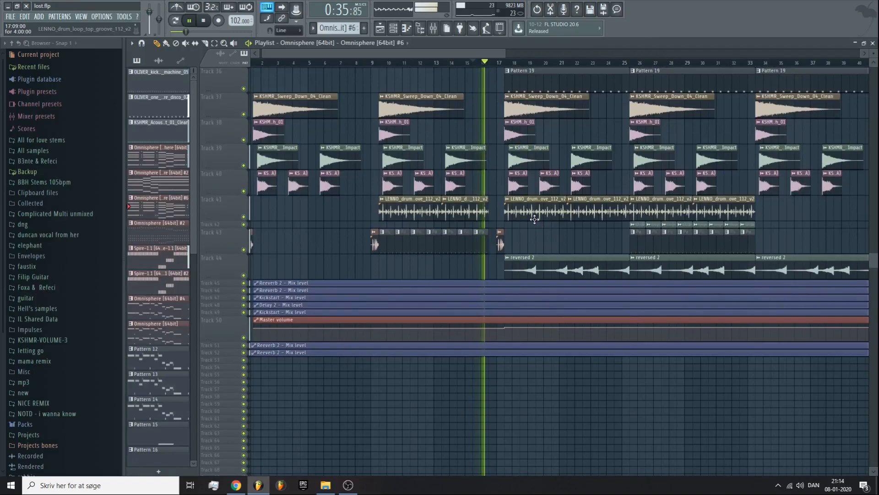
pyautogui.scroll(9, 534, 215)
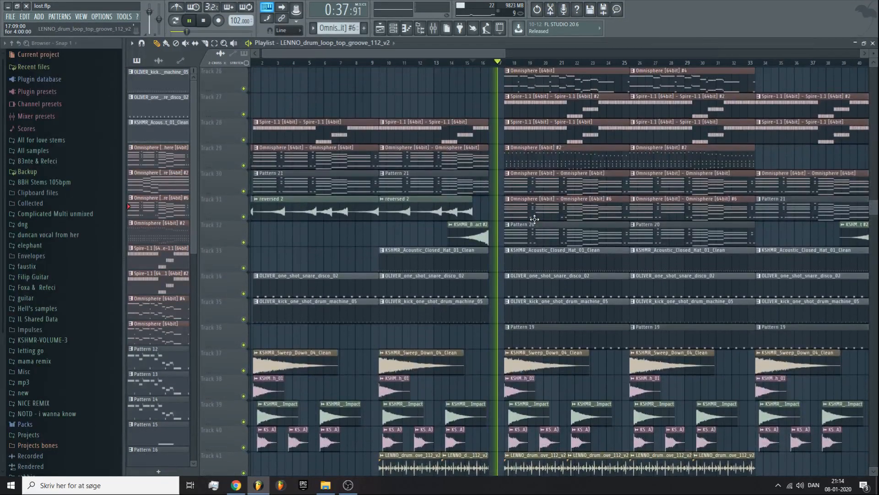
pyautogui.scroll(5, 535, 219)
pyautogui.scroll(2, 506, 65)
pyautogui.press('space')
# - Solo track 43 and play its LENNO_drum_fill_vintage_108 clip at bar 17
pyautogui.keyDown('ctrl'); pyautogui.scroll(2, 534, 219); pyautogui.keyUp('ctrl')
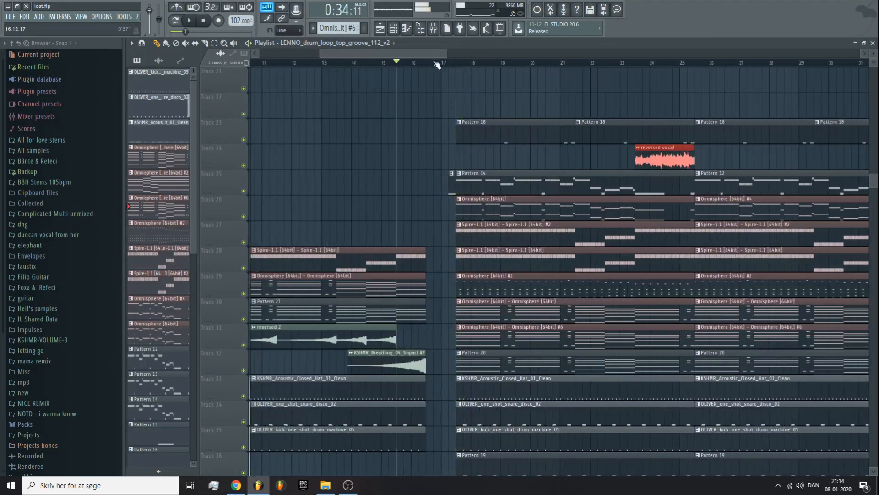
pyautogui.scroll(-13, 414, 131)
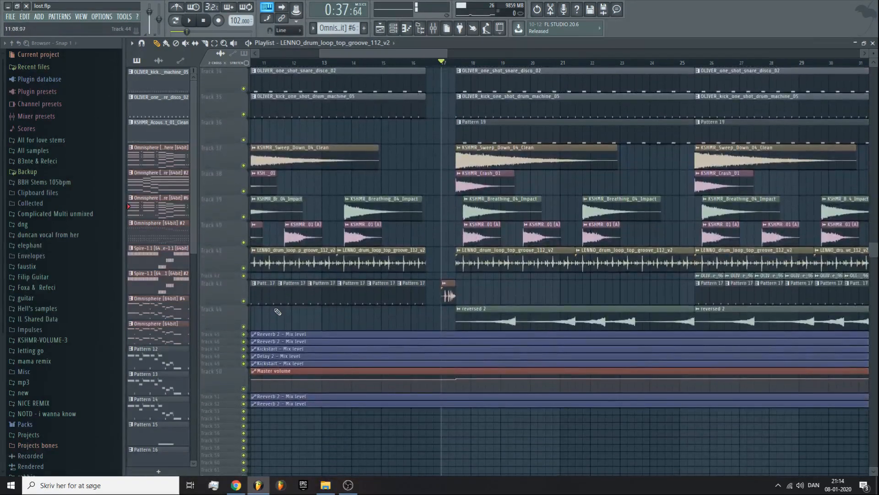
pyautogui.press('space')
pyautogui.scroll(13, 446, 288)
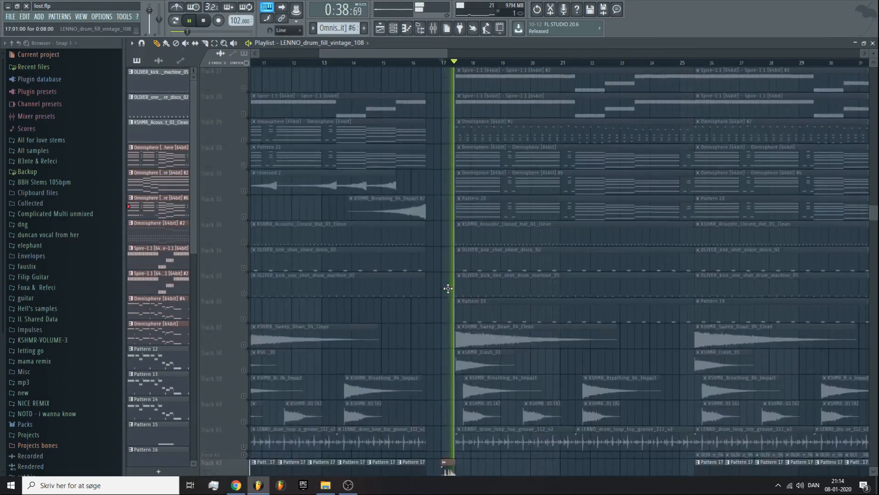
pyautogui.press('space')
# - Solo track 25, inspect the short Pattern 16 clip before Pattern 14 in the piano roll, and return to the playlist
pyautogui.scroll(1, 360, 213)
pyautogui.click(244, 217)
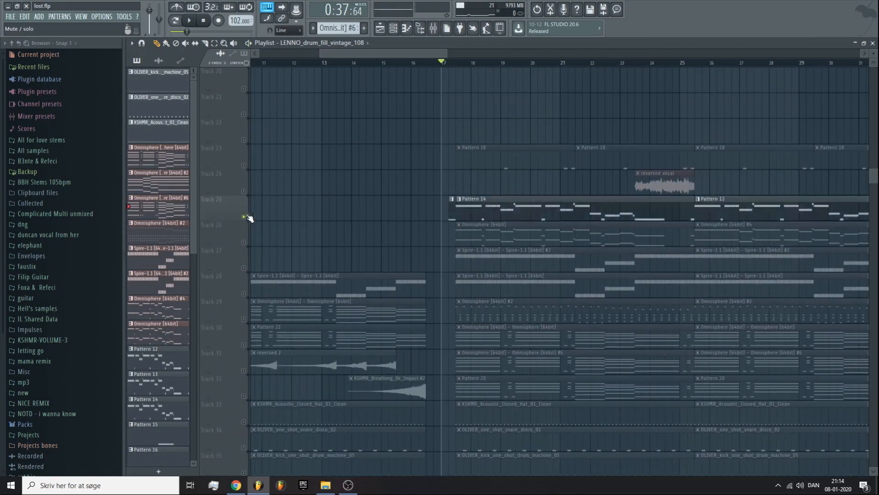
pyautogui.doubleClick(447, 207)
pyautogui.click(183, 19)
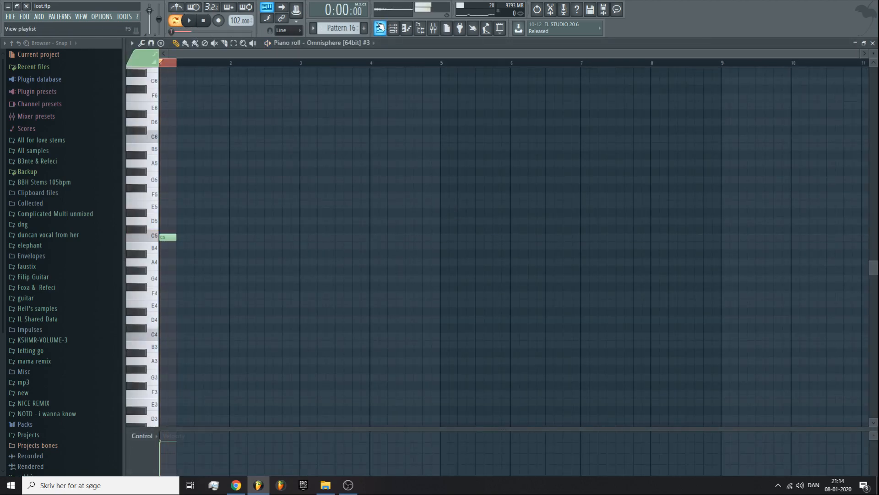
pyautogui.click(379, 28)
# - Play soloed track 25 from bar 17, stop playback, and enable all playlist tracks again
pyautogui.press('space')
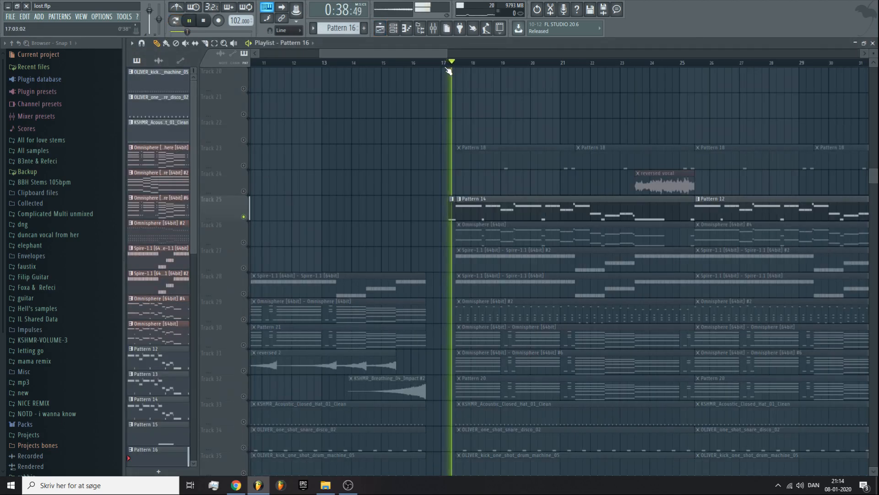
pyautogui.scroll(-5, 462, 206)
pyautogui.scroll(6, 463, 205)
pyautogui.press('space')
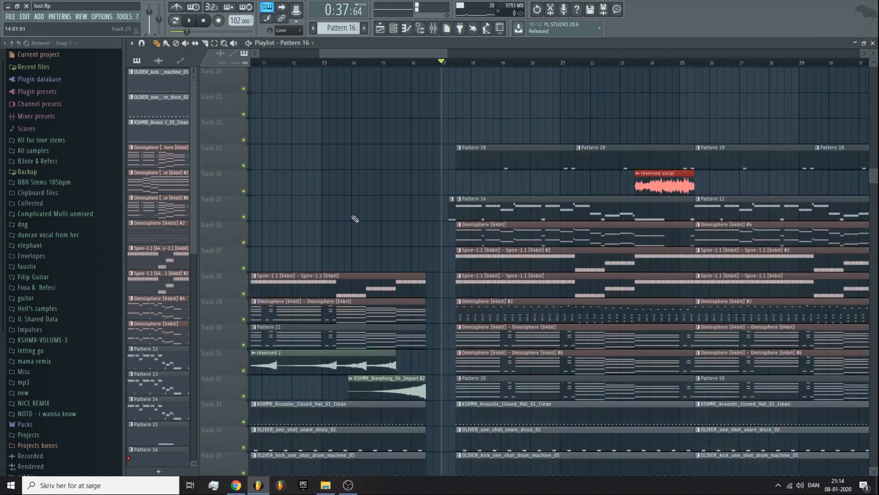
# - Find the Master volume automation clip on track 50 and enlarge the track to show its curve
pyautogui.scroll(-16, 354, 219)
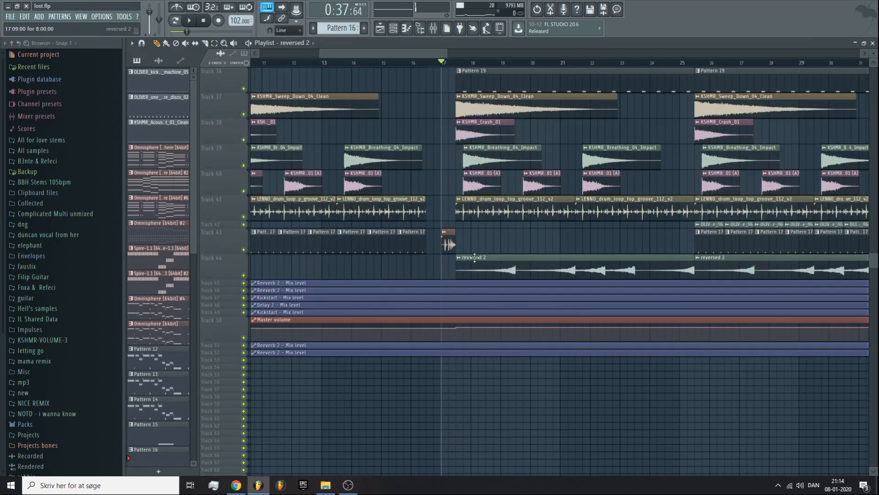
pyautogui.scroll(-2, 409, 54)
pyautogui.scroll(-9, 466, 137)
pyautogui.scroll(5, 297, 218)
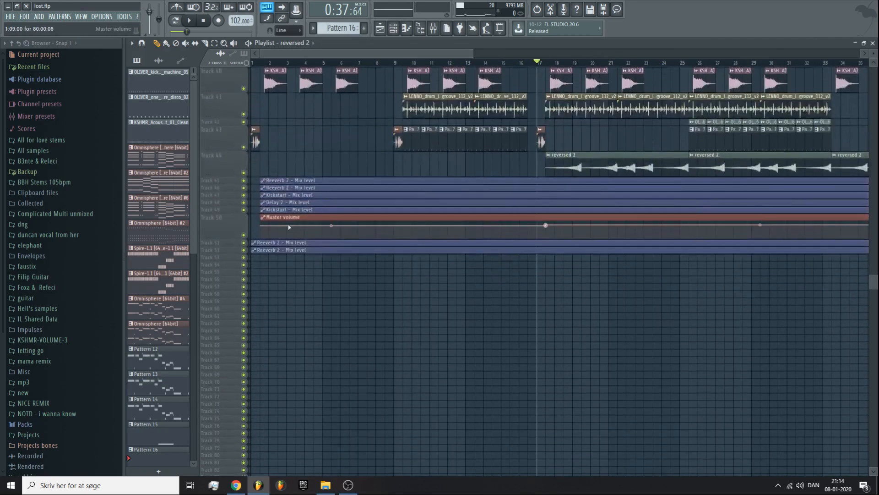
pyautogui.moveTo(217, 236); pyautogui.dragTo(256, 342)
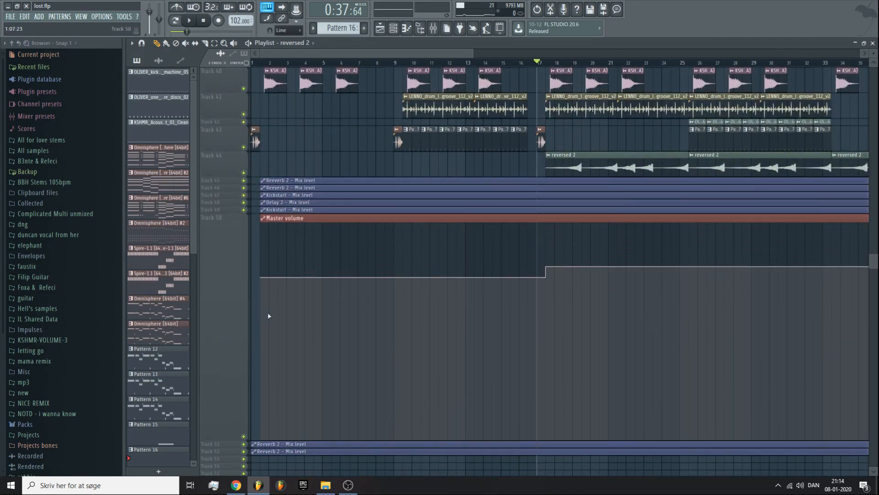
# - Examine the Master volume automation over the whole arrangement against the clips on the other tracks
pyautogui.scroll(-3, 339, 53)
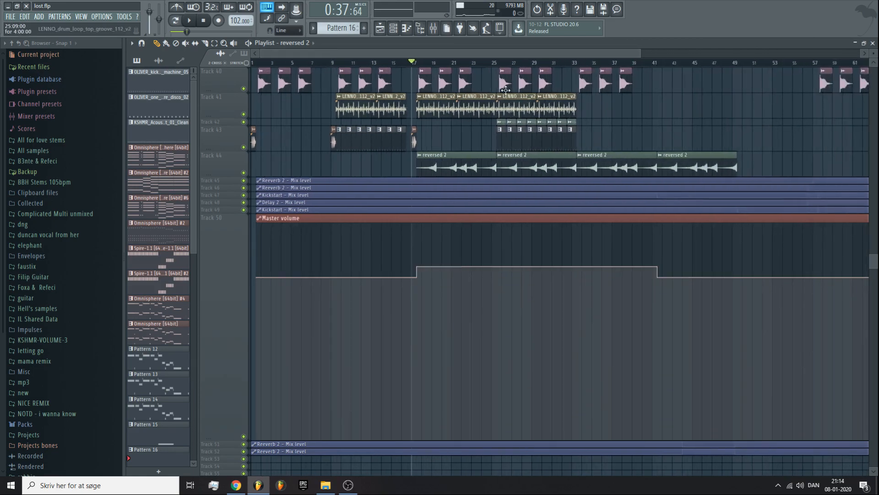
pyautogui.scroll(-3, 444, 47)
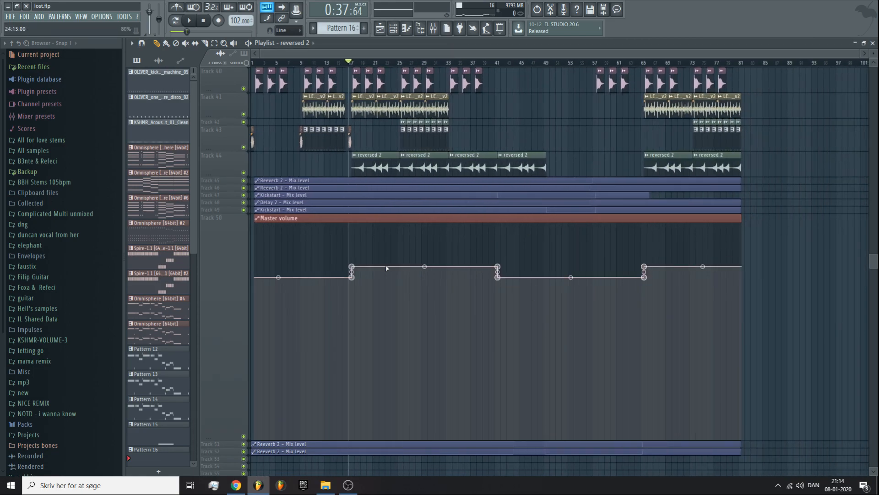
pyautogui.scroll(5, 341, 155)
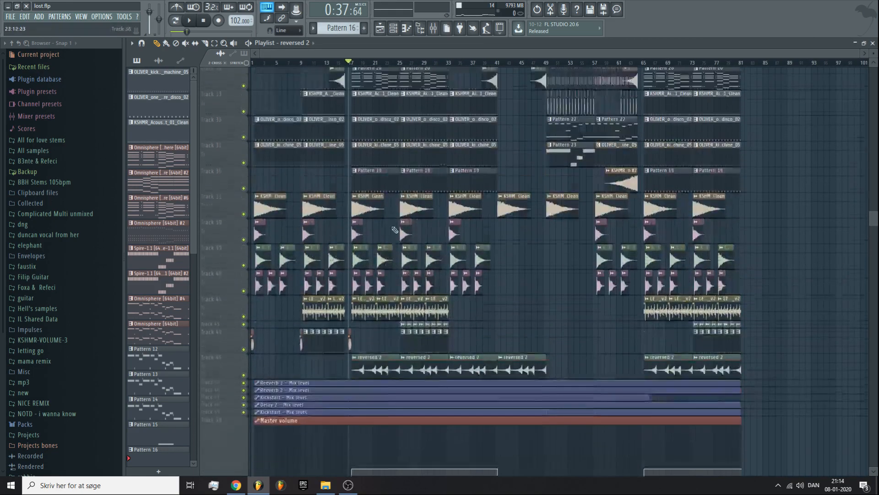
pyautogui.scroll(-3, 383, 245)
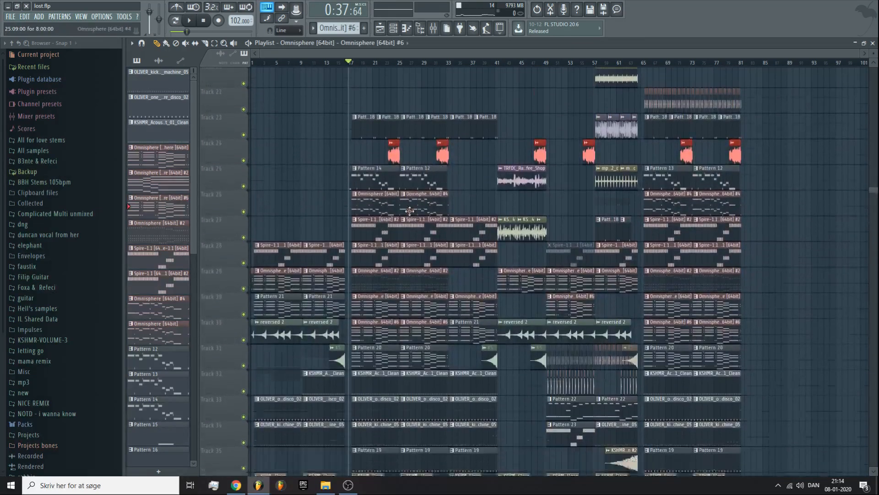
pyautogui.scroll(-2, 354, 288)
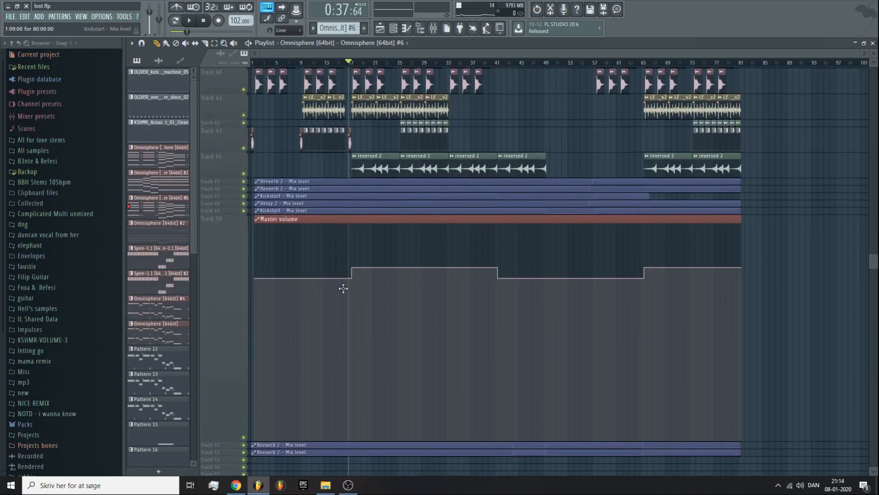
# - Reduce the height of the enlarged Master volume track
pyautogui.moveTo(222, 439); pyautogui.dragTo(232, 276)
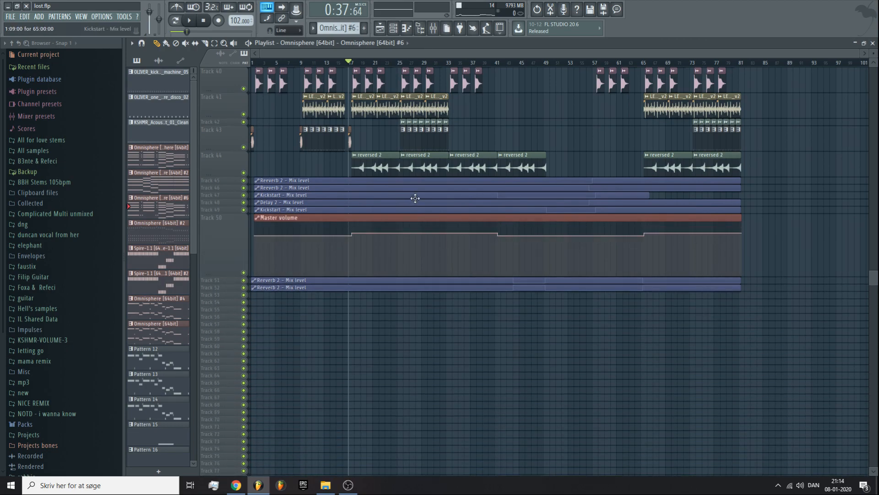
pyautogui.scroll(3, 415, 198)
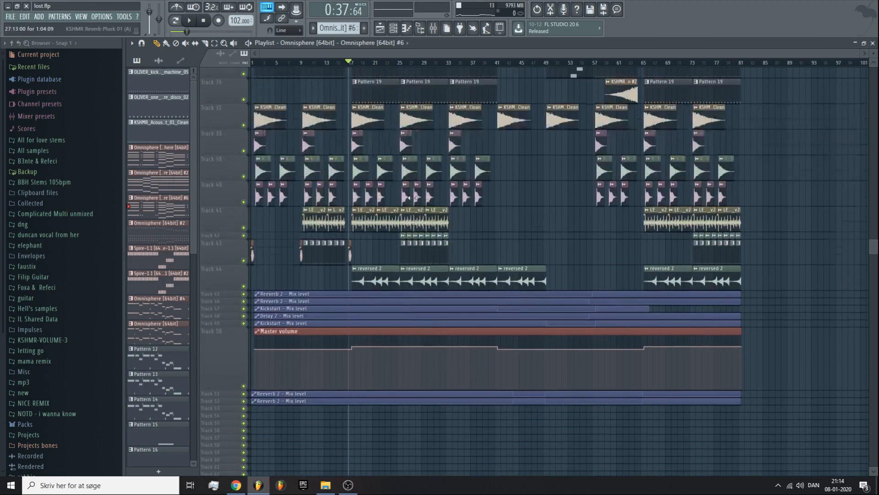
pyautogui.moveTo(215, 455); pyautogui.dragTo(231, 409)
# - Examine the layers on the tracks of the section starting at bar 17 in the playlist
pyautogui.scroll(4, 324, 257)
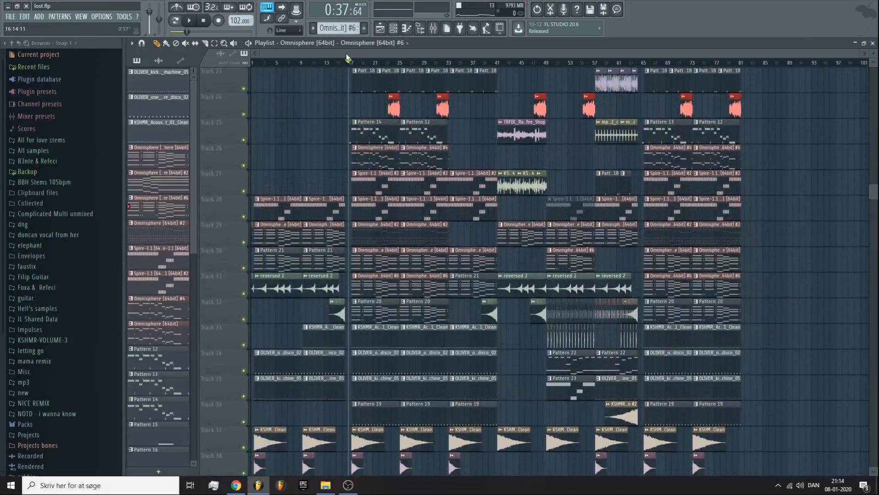
pyautogui.scroll(6, 324, 258)
pyautogui.scroll(-3, 560, 270)
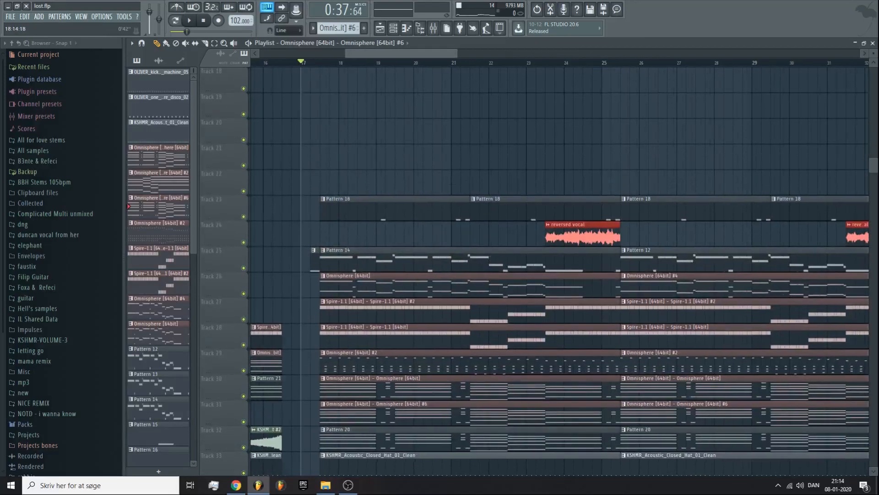
pyautogui.scroll(4, 560, 270)
pyautogui.scroll(-3, 559, 270)
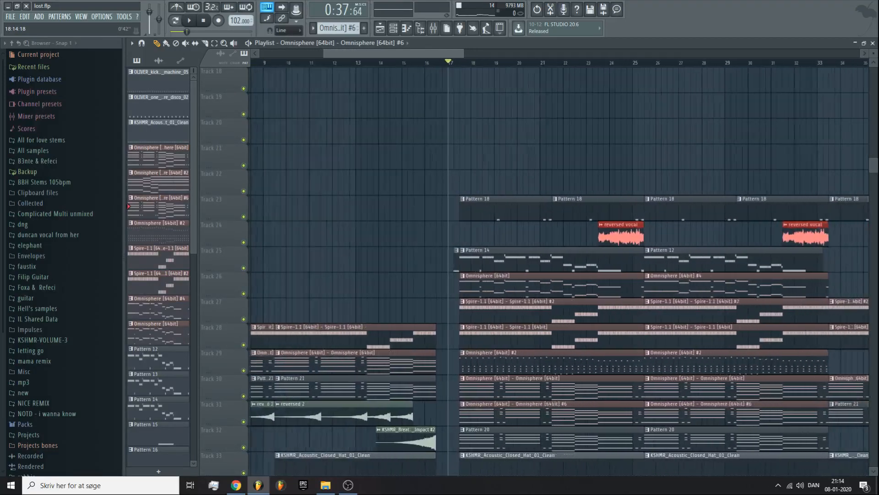
pyautogui.scroll(3, 560, 271)
pyautogui.scroll(-3, 440, 214)
pyautogui.scroll(-2, 435, 218)
pyautogui.scroll(3, 412, 218)
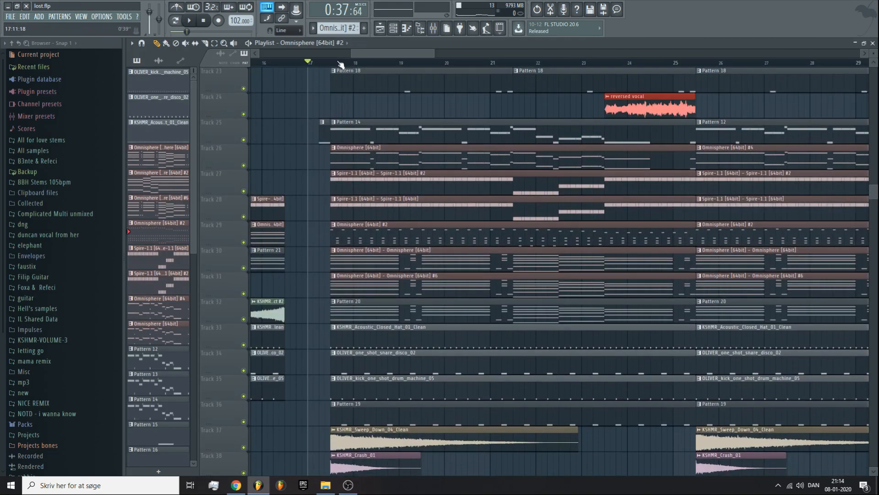
pyautogui.hscroll(-1, 336, 67)
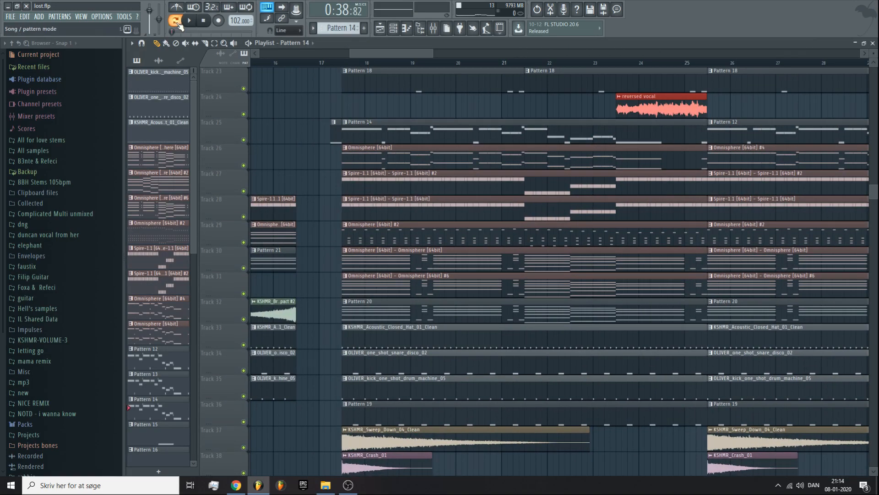
# - Open Pattern 14's Omnisphere [64bit] #3 notes in the piano roll and play the melody in pattern mode
pyautogui.click(406, 28)
pyautogui.press('space')
pyautogui.hotkey('ctrl', 'f')
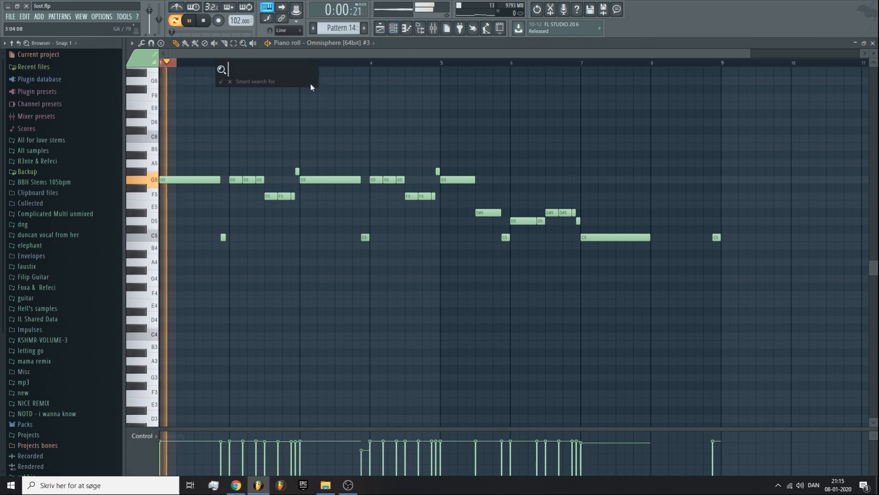
pyautogui.press('space')
pyautogui.scroll(2, 277, 56)
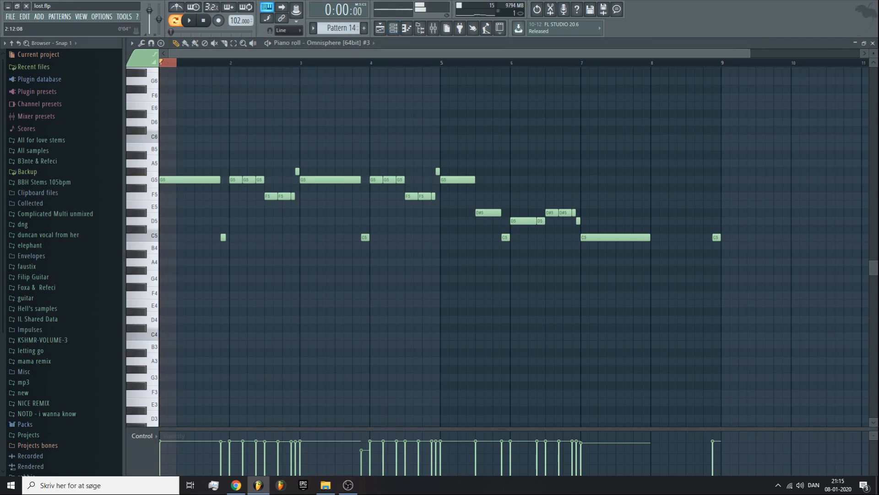
pyautogui.press('space')
pyautogui.scroll(-2, 277, 56)
# - Select the Omnisphere [64bit] #3 mixer insert and toggle its Fruity Reeverb 2 and Kickstart effects during playback
pyautogui.click(433, 28)
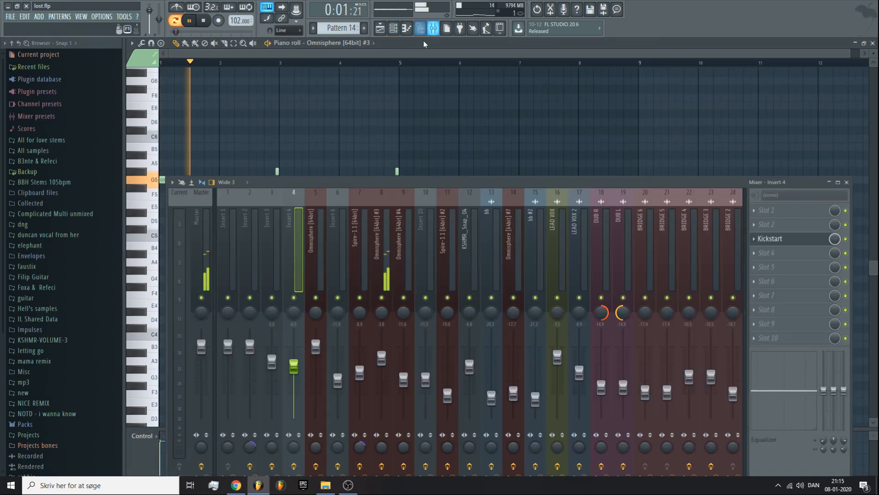
pyautogui.click(372, 247)
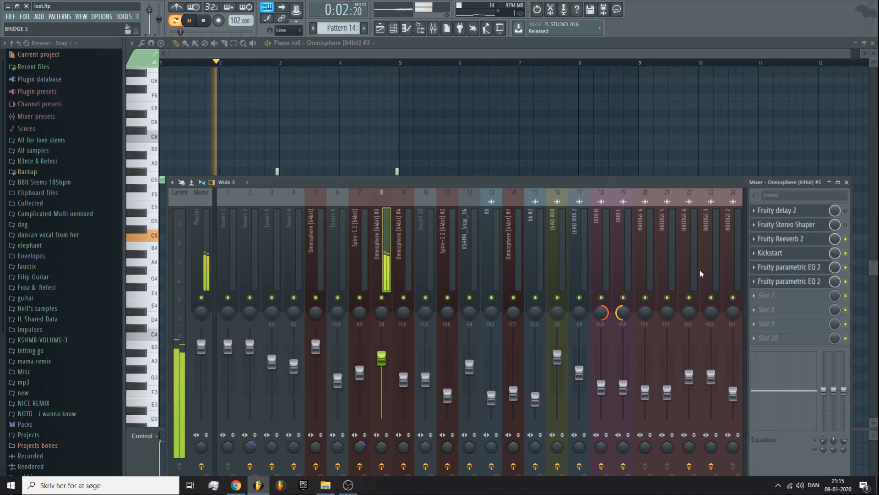
pyautogui.click(846, 238)
pyautogui.click(846, 252)
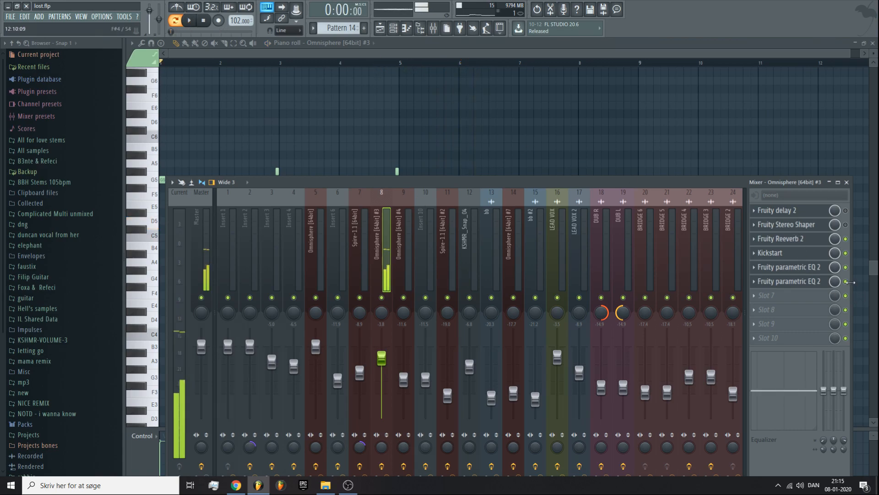
# - Inspect the settings of Fruity Reeverb 2 and both Fruity parametric EQ 2 effects on the Omnisphere [64bit] #3 insert
pyautogui.click(820, 239)
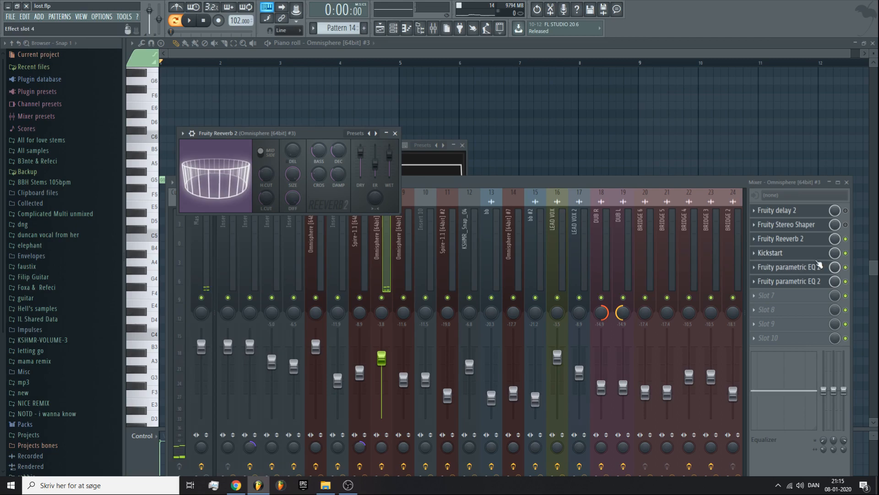
pyautogui.click(797, 267)
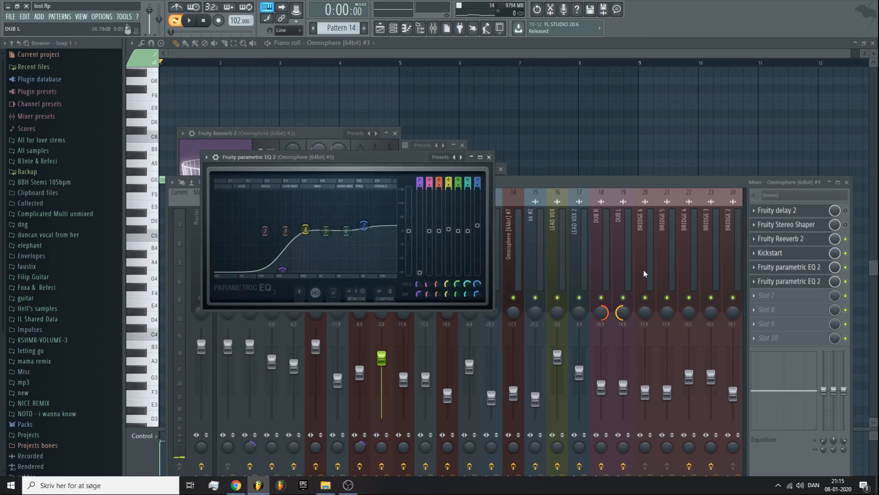
pyautogui.click(806, 281)
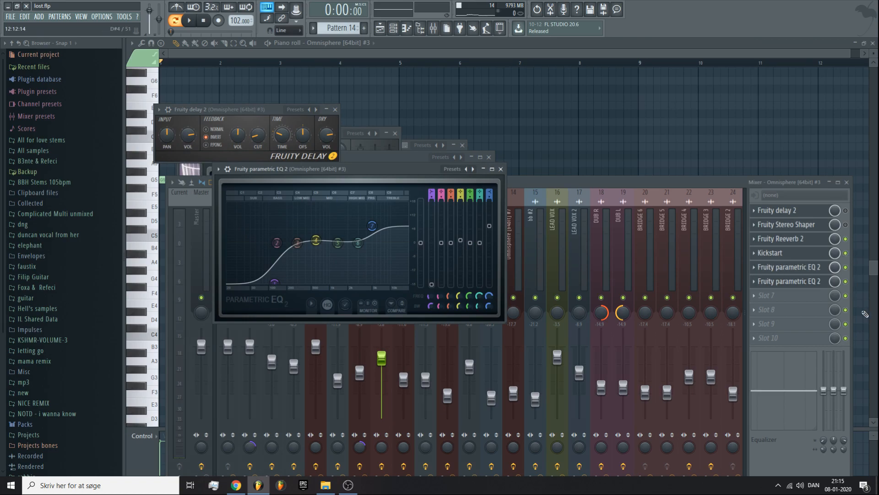
# - Bypass both Fruity parametric EQ 2 effects on the Omnisphere [64bit] #3 insert and play the melody without them
pyautogui.click(846, 267)
pyautogui.click(847, 281)
pyautogui.press('space')
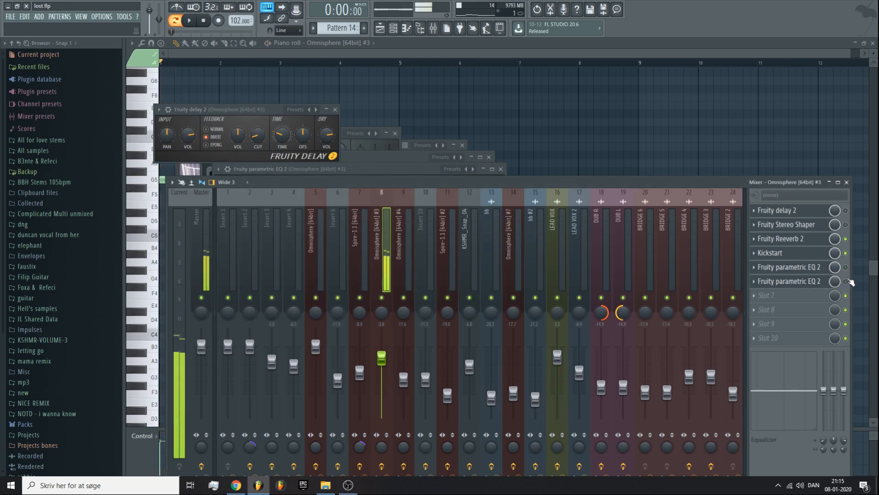
# - Return to the playlist, select track 26's Omnisphere [64bit] pattern and inspect its Omnisphere [64bit] #4 notes in the piano roll
pyautogui.click(394, 28)
pyautogui.click(379, 29)
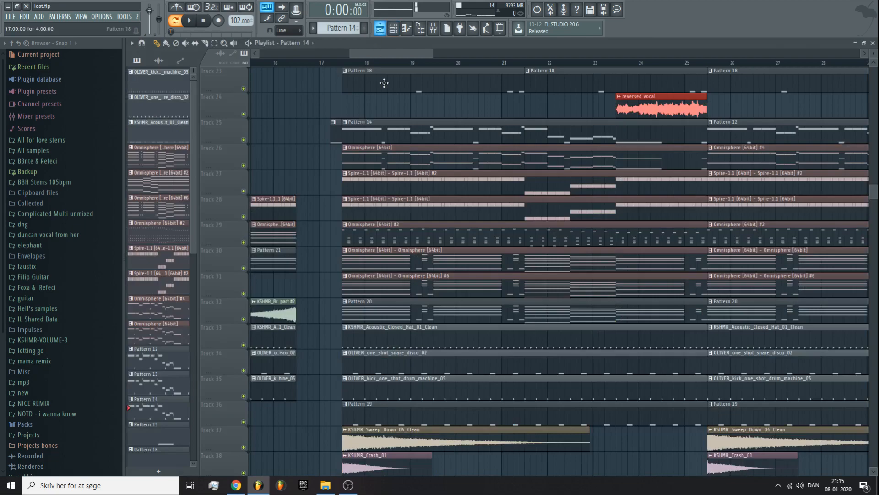
pyautogui.click(393, 28)
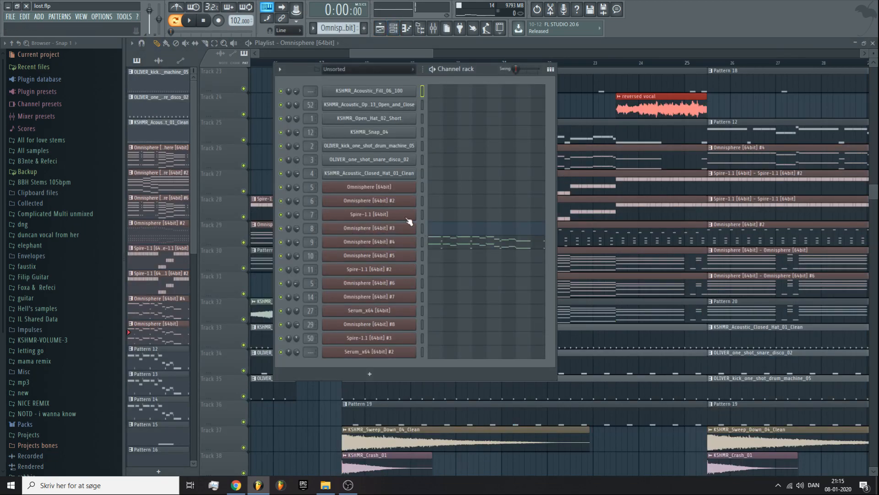
pyautogui.click(451, 237)
pyautogui.scroll(3, 189, 206)
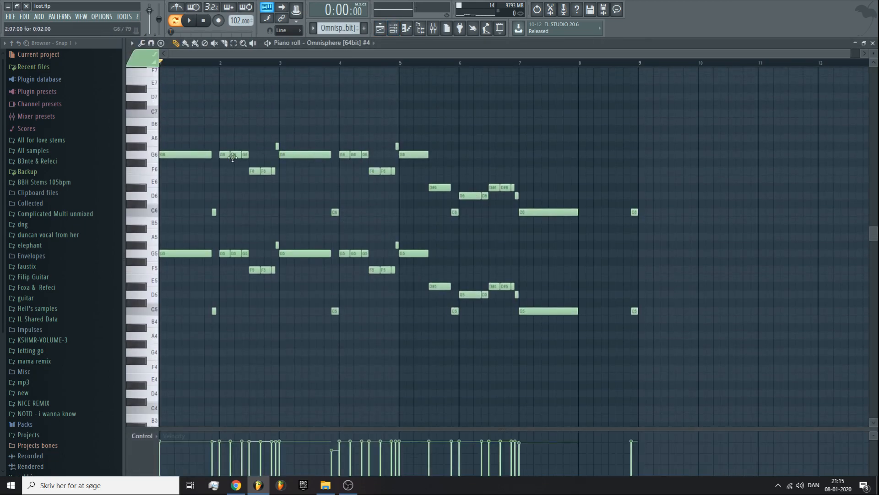
# - Play the Omnisphere [64bit] #4 melody, inspect its mixer insert's effects, and return to the playlist
pyautogui.press('space')
pyautogui.click(395, 33)
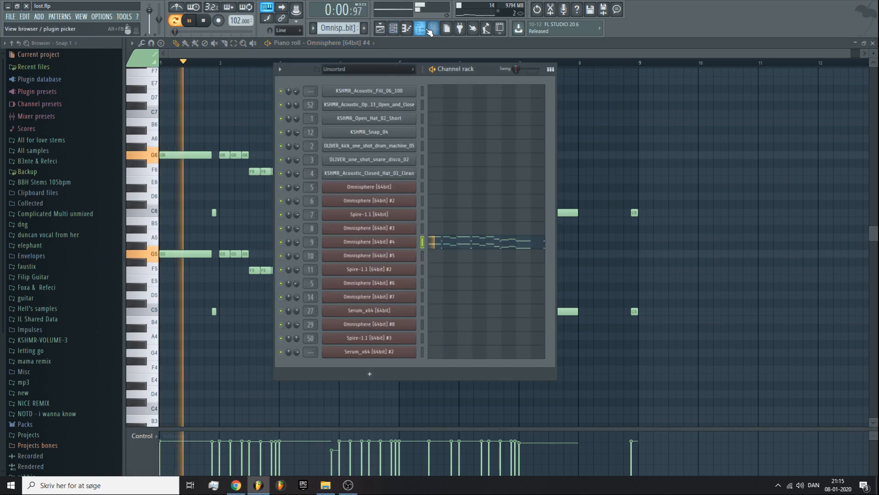
pyautogui.click(432, 30)
pyautogui.click(409, 246)
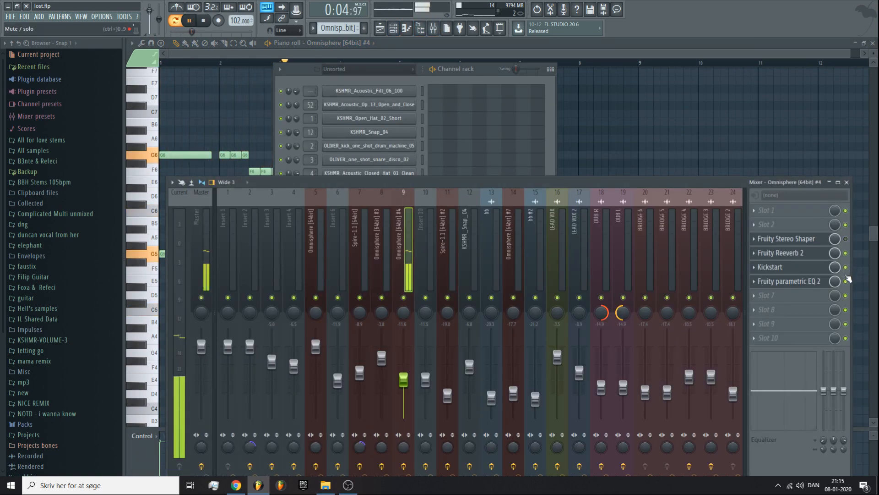
pyautogui.press('F5')
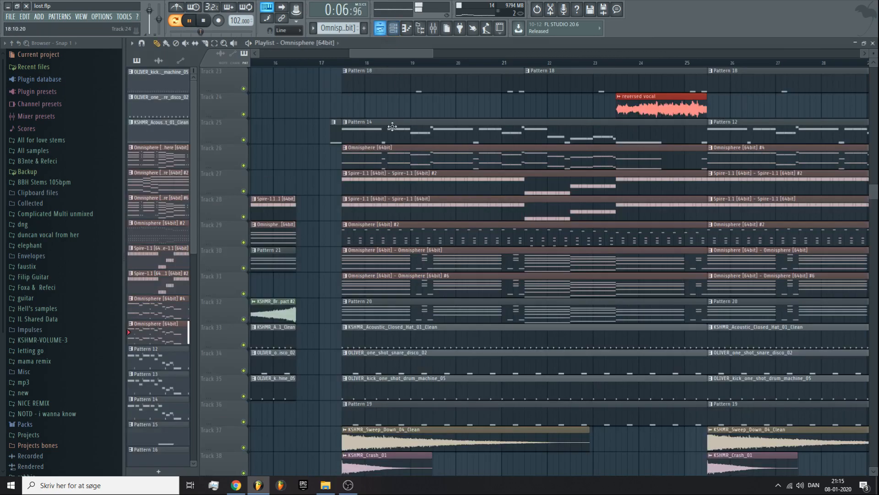
# - Solo tracks 25 and 26 together, play both lead layers from bar 17, and stop playback
pyautogui.rightClick(243, 139)
pyautogui.click(243, 166)
pyautogui.press('space')
pyautogui.scroll(-1, 428, 160)
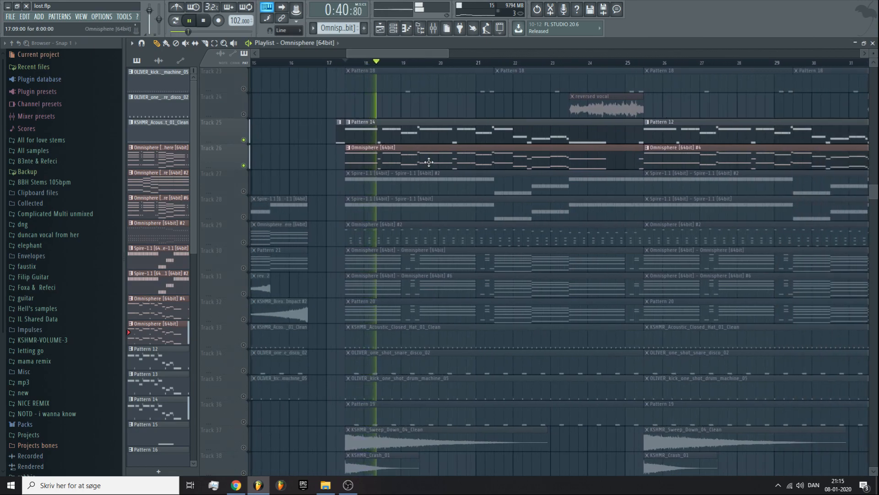
pyautogui.scroll(2, 346, 196)
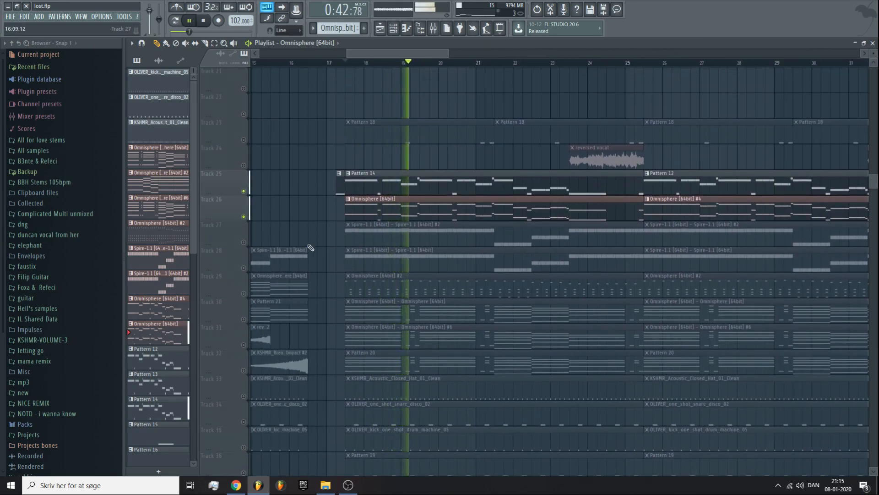
pyautogui.press('space')
# - Solo track 27, play its Spire-1.1 [64bit] #2 clip from bar 17, and stop playback
pyautogui.rightClick(244, 243)
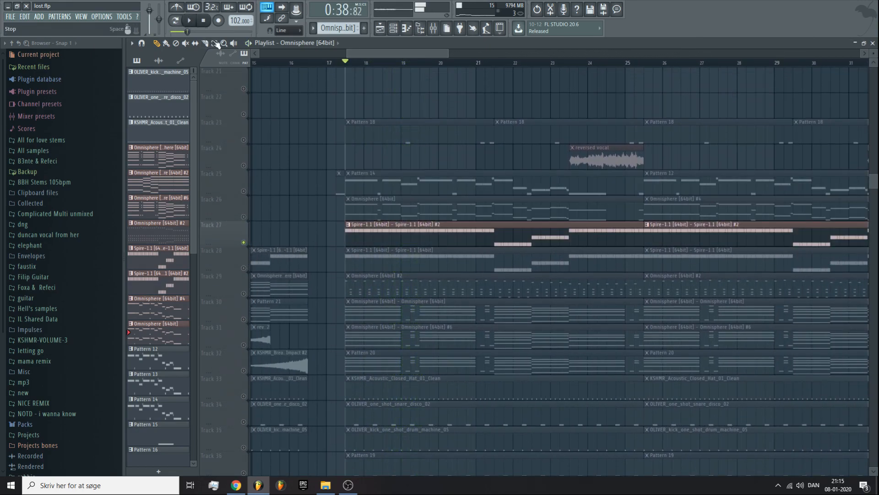
pyautogui.click(418, 237)
pyautogui.press('space')
pyautogui.press('space')
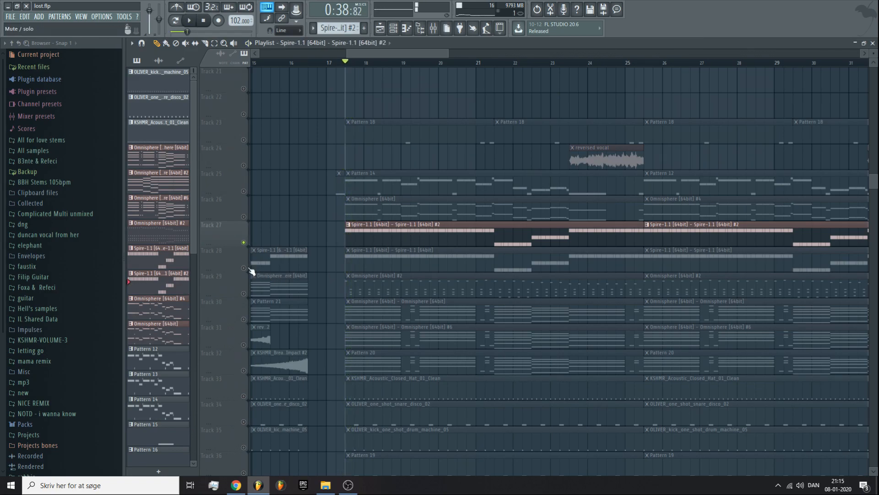
# - Solo track 28, play its Spire-1.1 [64bit] clip from bar 17, and stop playback
pyautogui.rightClick(243, 268)
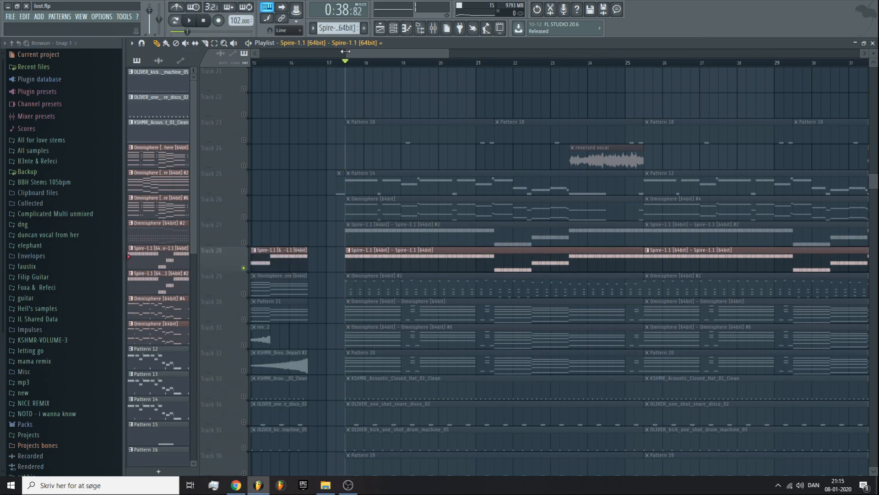
pyautogui.moveTo(345, 52); pyautogui.dragTo(220, 53)
pyautogui.moveTo(398, 53); pyautogui.dragTo(401, 193)
pyautogui.press('space')
pyautogui.press('space')
# - Switch the solo back to track 27, replay its Spire-1.1 [64bit] #2 clip from bar 17, and stop
pyautogui.rightClick(245, 242)
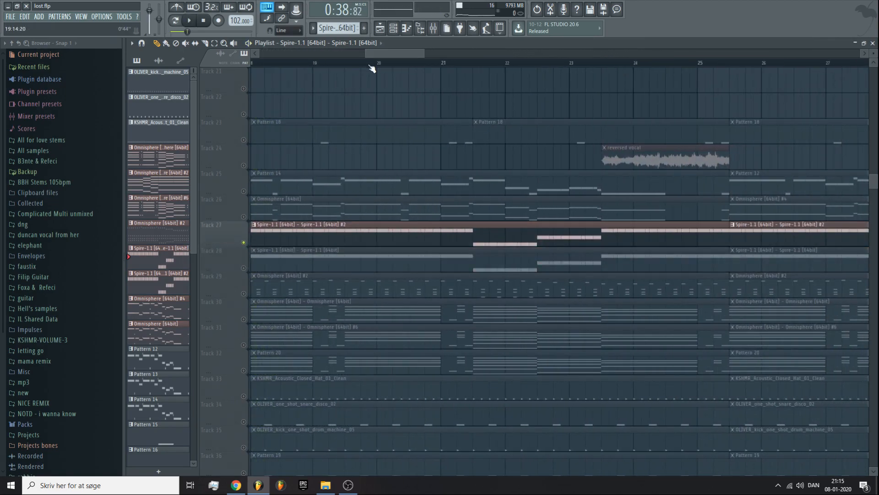
pyautogui.moveTo(365, 53); pyautogui.dragTo(350, 53)
pyautogui.press('space')
pyautogui.click(389, 237)
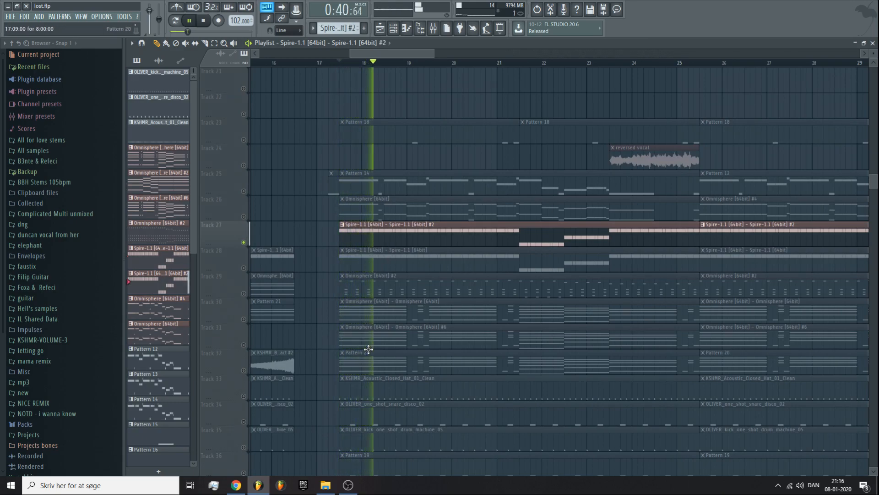
pyautogui.press('space')
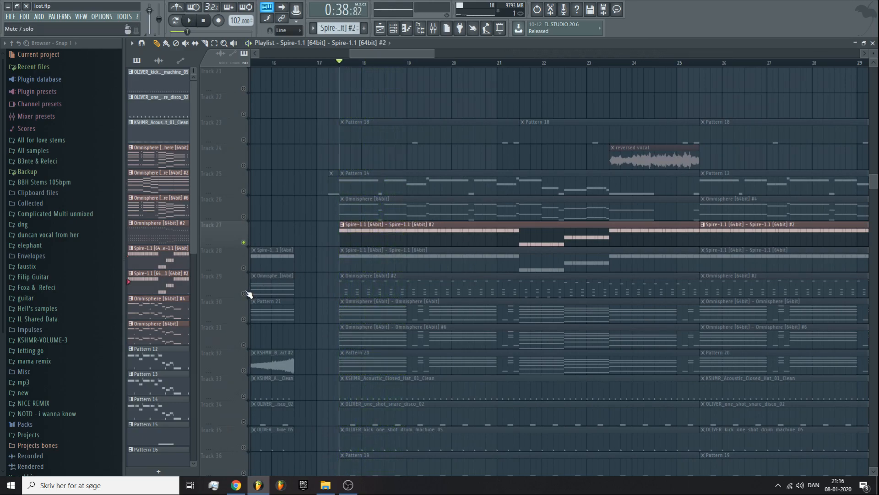
# - Solo track 29, inspect the Spire-1.1 [64bit] #2 pattern's notes and channel, and return to the playlist
pyautogui.rightClick(245, 293)
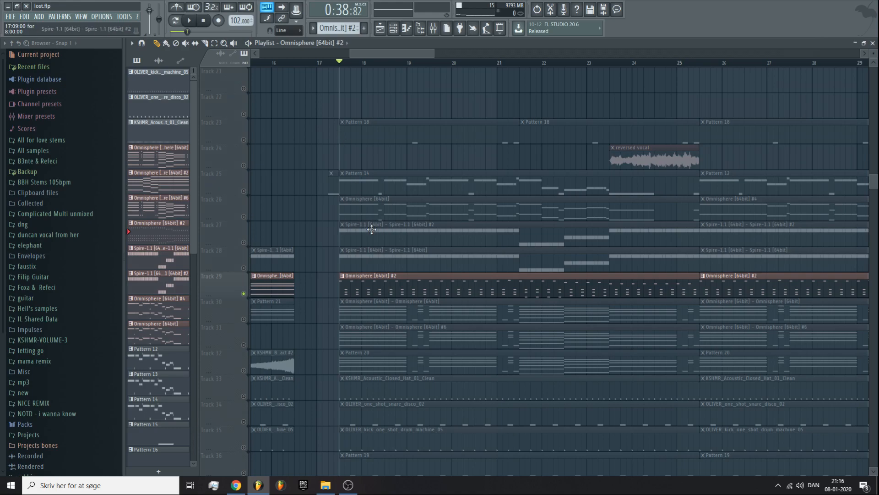
pyautogui.doubleClick(371, 229)
pyautogui.click(393, 29)
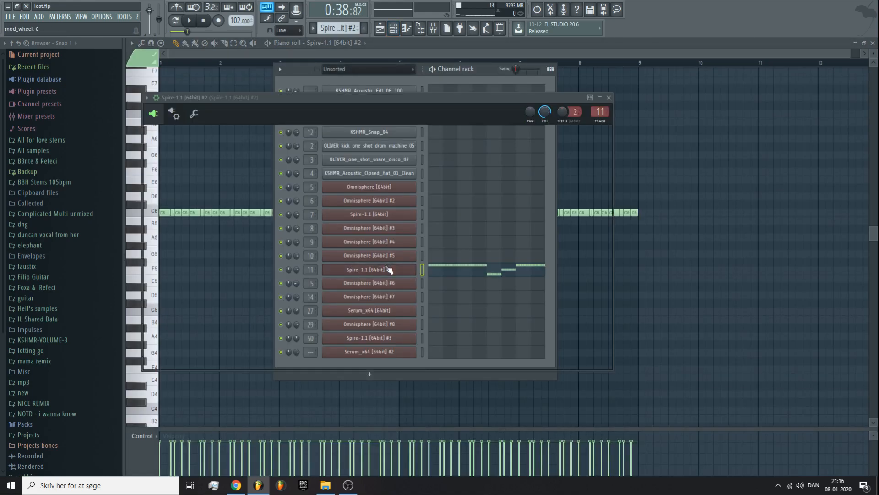
pyautogui.click(389, 270)
pyautogui.click(393, 28)
pyautogui.click(380, 28)
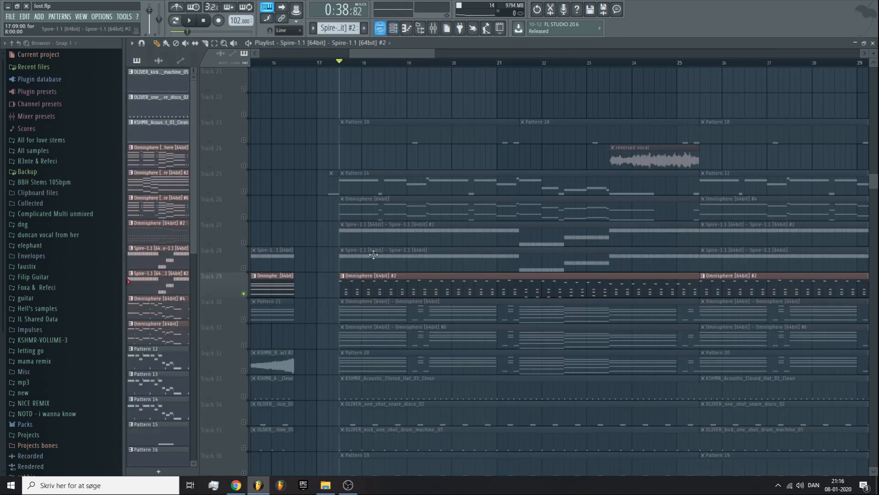
# - Play track 29's Omnisphere [64bit] #2 pattern on its own and bypass Fruity Reeverb 2, Kickstart and Fruity parametric EQ 2 on mixer insert 6
pyautogui.doubleClick(380, 276)
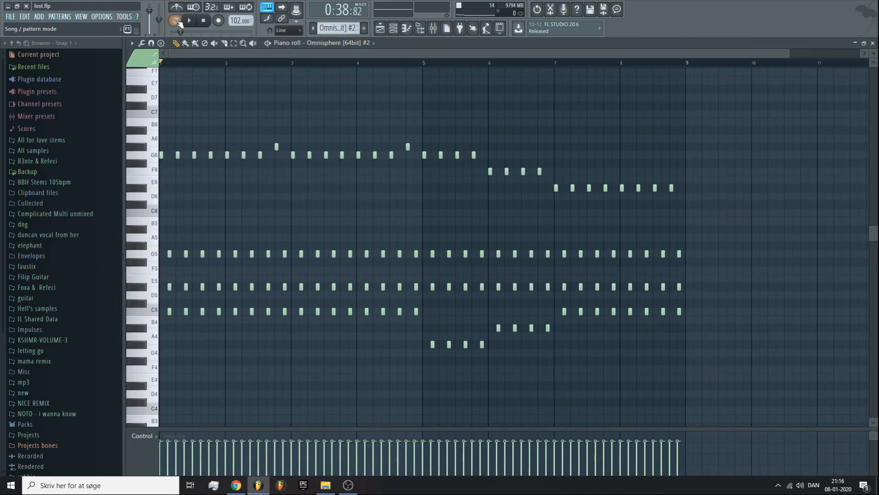
pyautogui.click(433, 29)
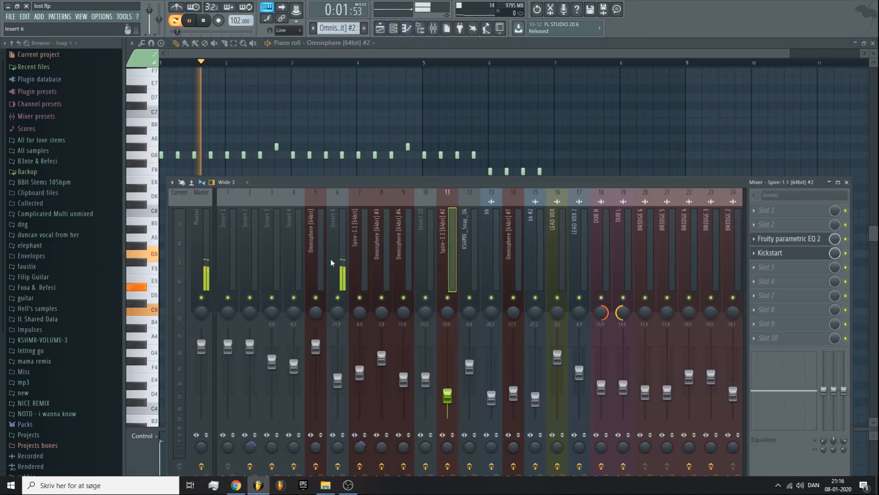
pyautogui.click(846, 210)
pyautogui.click(846, 225)
pyautogui.click(846, 267)
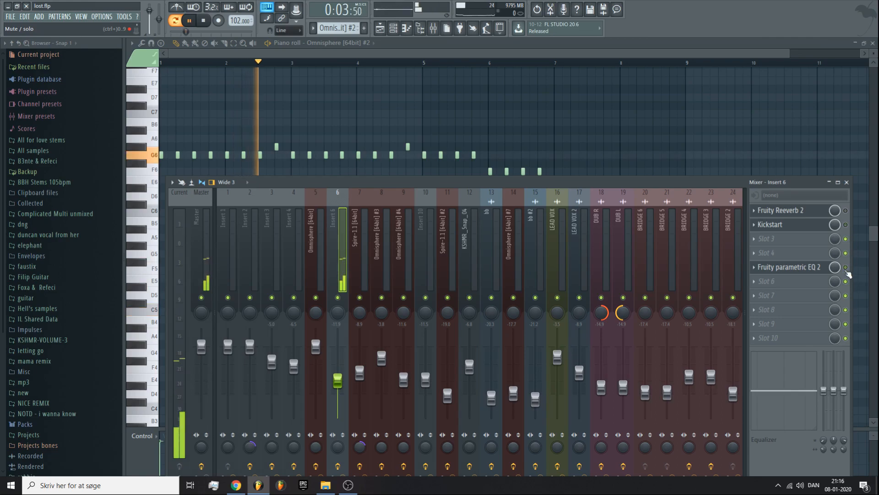
pyautogui.click(433, 28)
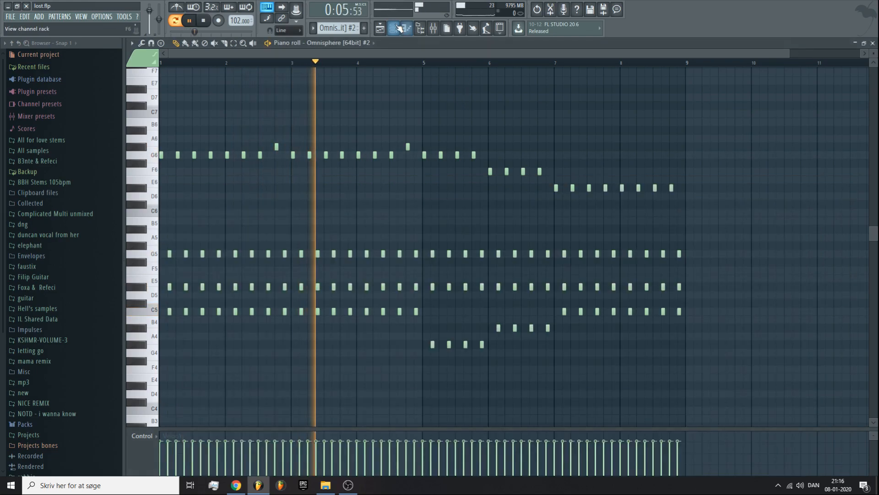
# - Return to the playlist and review mixer insert 6's effects while the pattern plays
pyautogui.click(395, 28)
pyautogui.click(380, 28)
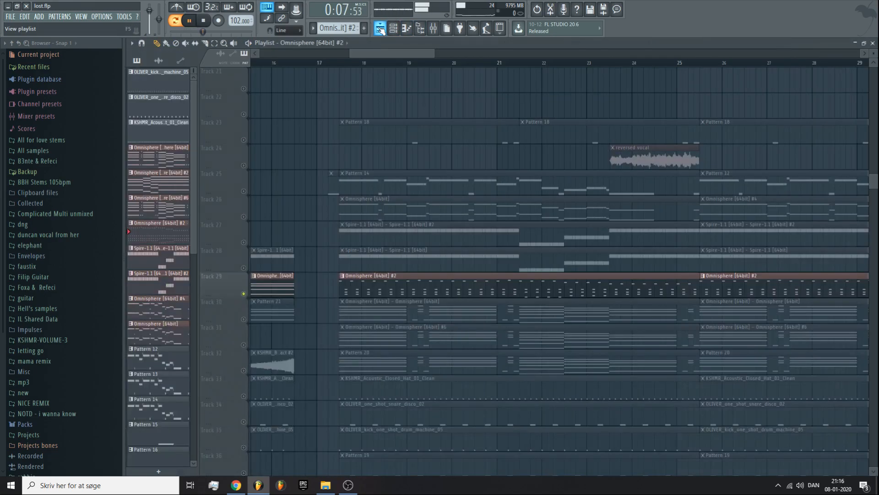
pyautogui.click(434, 29)
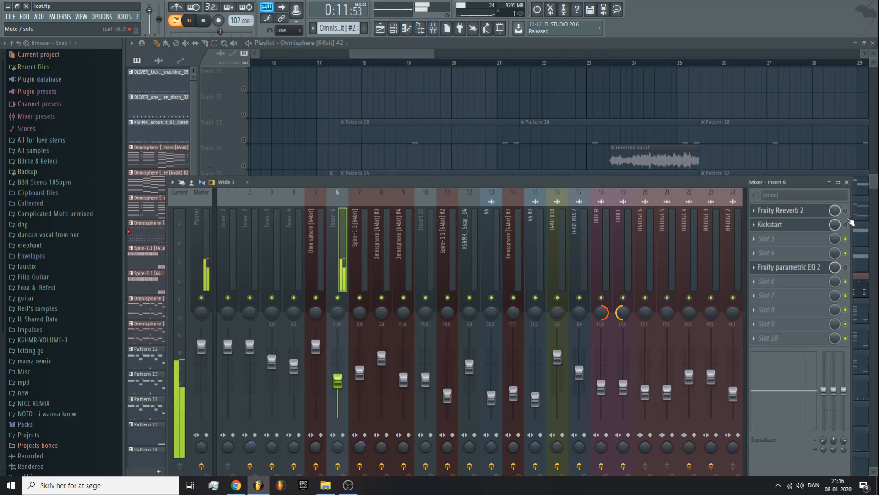
pyautogui.press('F9')
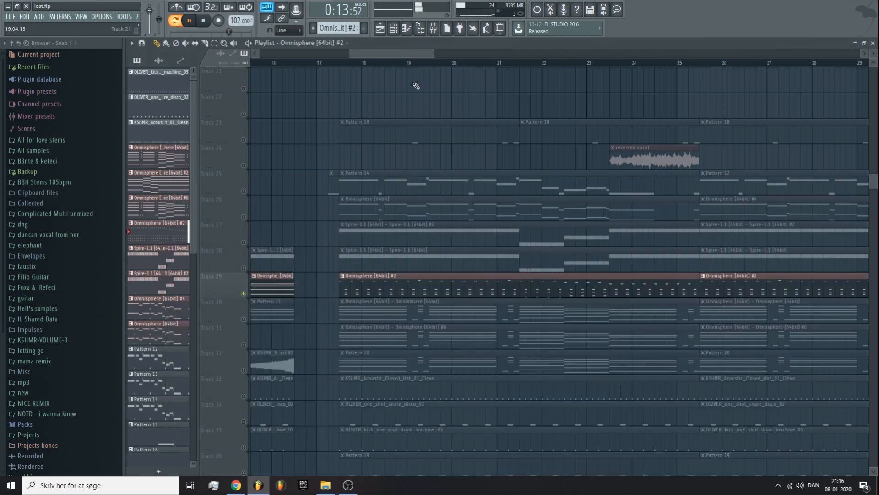
# - Play the Omnisphere [64bit] #6 pattern and inspect its Dream Tack Piano patch and its mixer insert's effects
pyautogui.scroll(-5, 364, 189)
pyautogui.press('space')
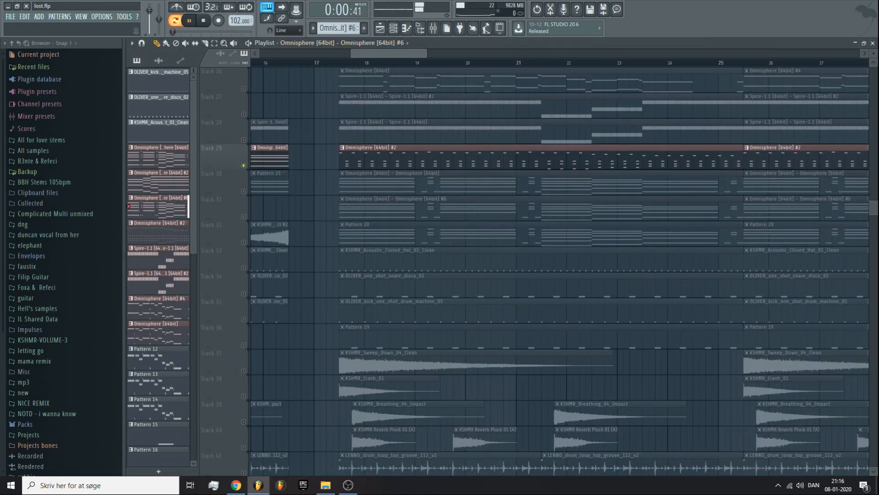
pyautogui.press('F6')
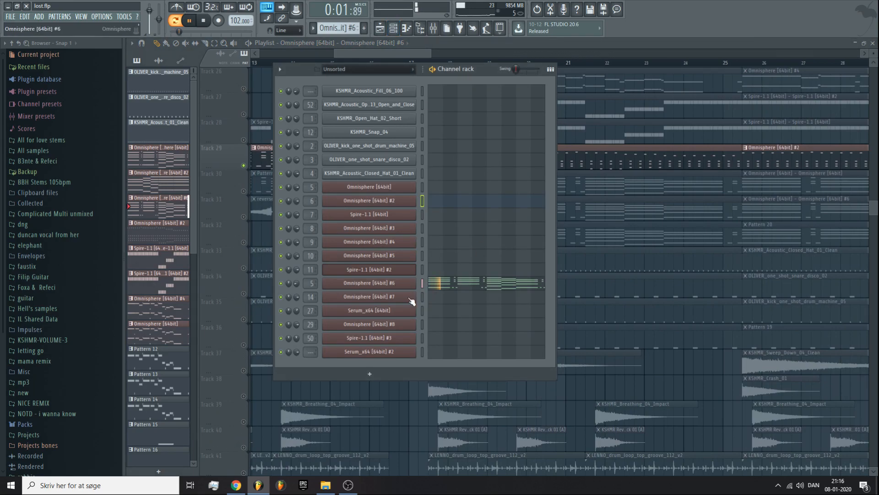
pyautogui.click(403, 282)
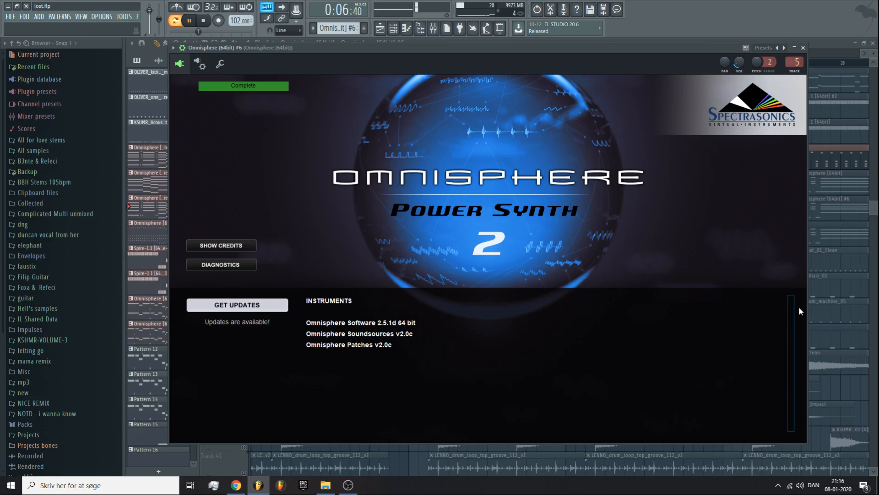
pyautogui.click(793, 306)
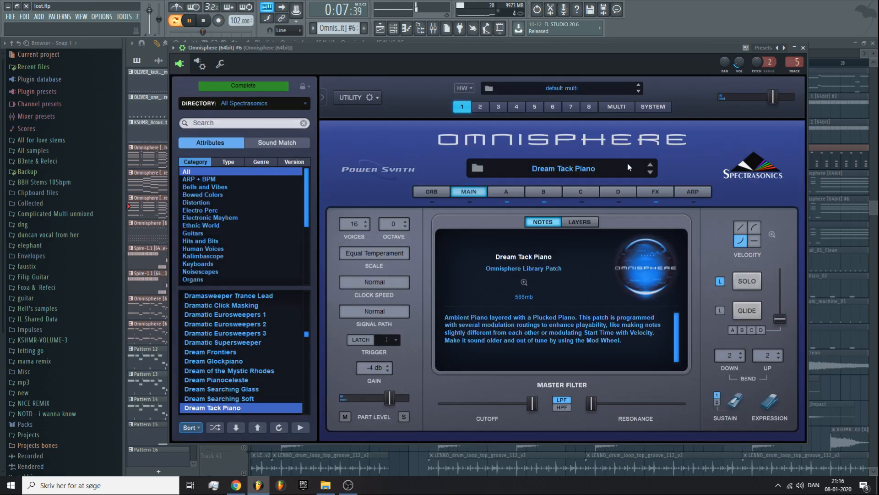
pyautogui.click(392, 29)
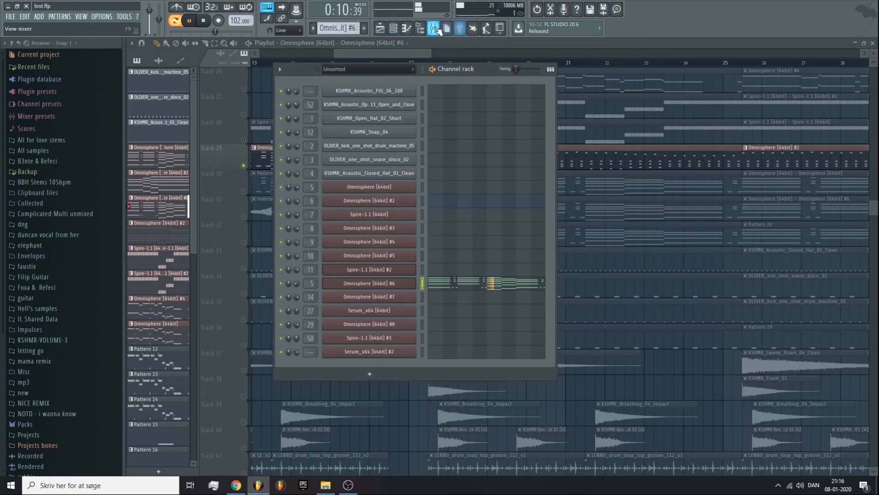
pyautogui.click(436, 29)
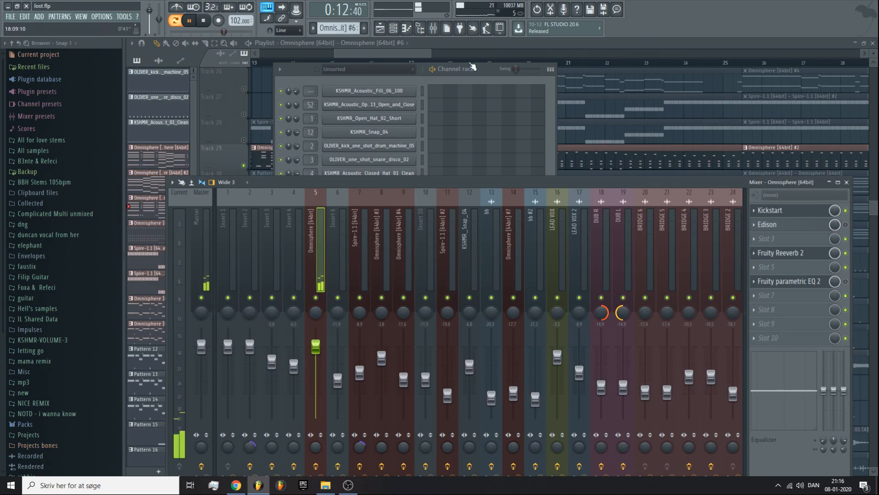
pyautogui.press('F12')
# - Solo track 32, play its Pattern 20 clip from bar 17, and check which channel it uses in the channel rack
pyautogui.click(424, 71)
pyautogui.click(425, 63)
pyautogui.rightClick(243, 243)
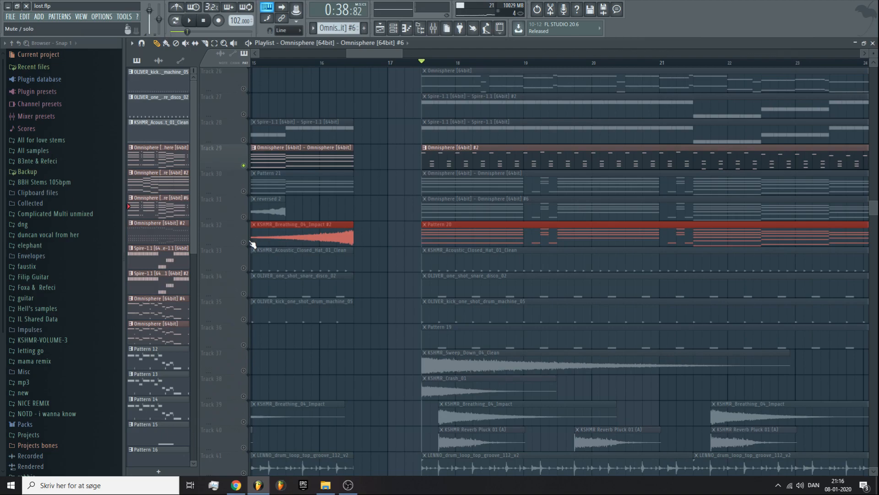
pyautogui.press('space')
pyautogui.click(449, 230)
pyautogui.click(394, 28)
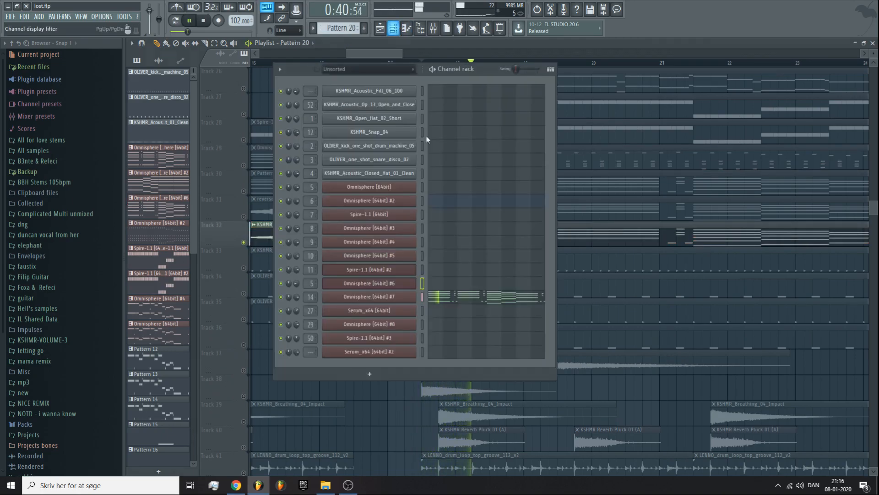
pyautogui.press('F6')
# - Solo track 36, play its Pattern 19 clip briefly from bar 17, stop playback, and select that pattern
pyautogui.scroll(-3, 429, 238)
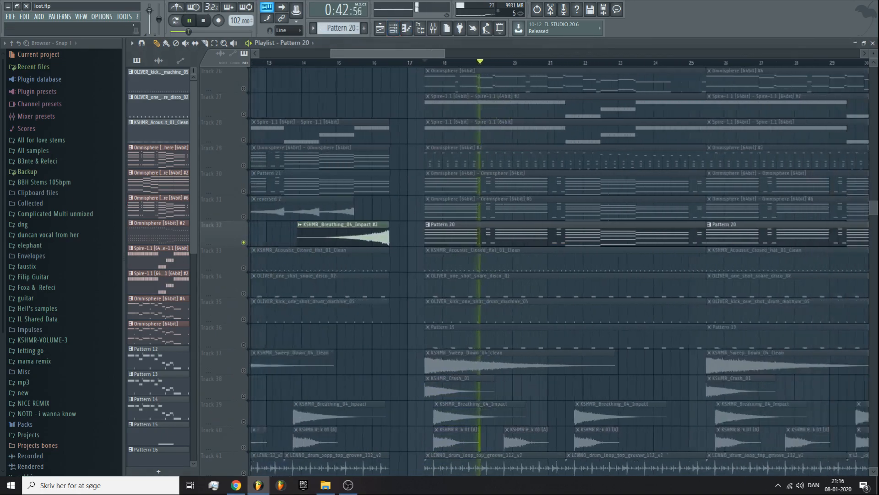
pyautogui.scroll(-3, 420, 237)
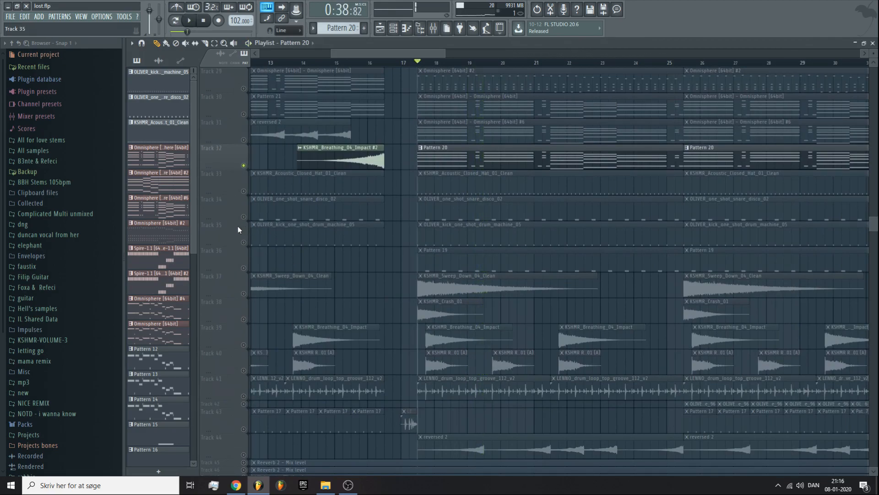
pyautogui.click(246, 271)
pyautogui.press('space')
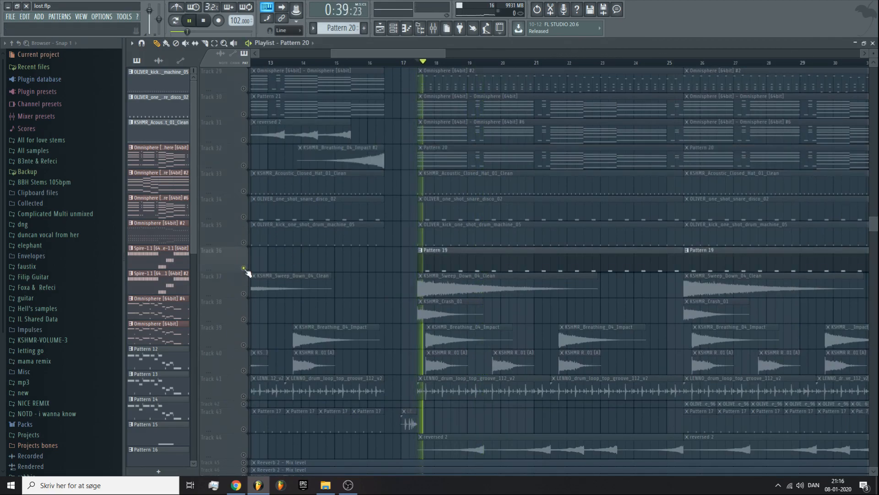
pyautogui.press('space')
pyautogui.click(438, 261)
# - Solo track 23 and play its Pattern 18 clip from bar 17
pyautogui.scroll(-4, 455, 270)
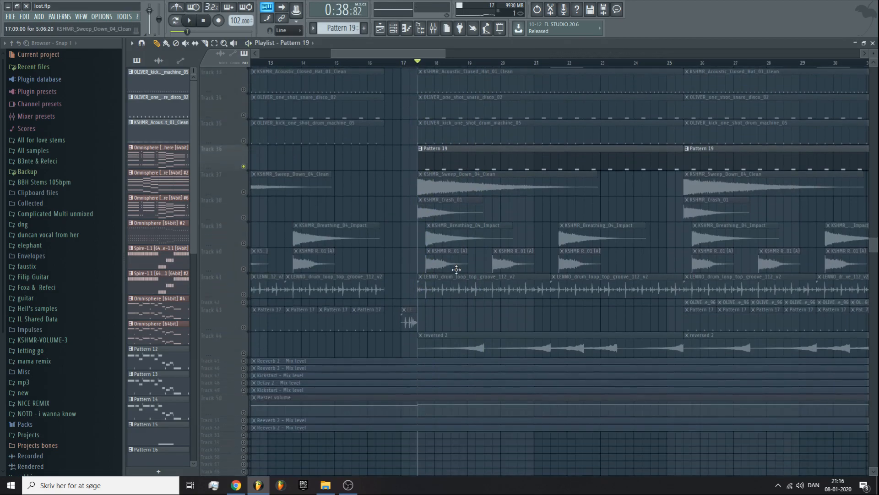
pyautogui.scroll(4, 453, 269)
pyautogui.scroll(12, 450, 280)
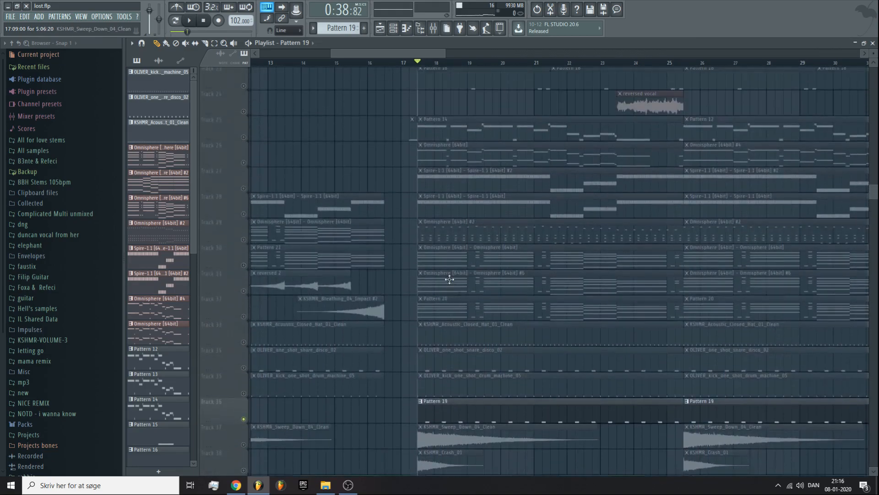
pyautogui.click(244, 242)
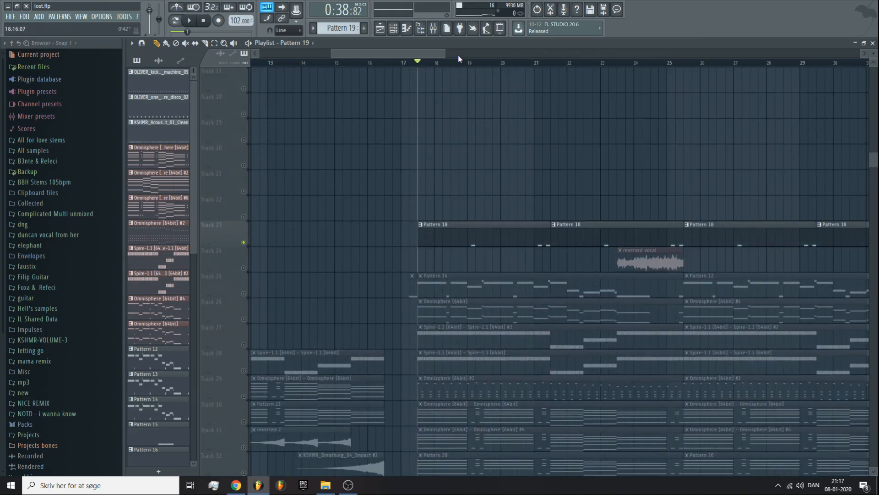
pyautogui.press('space')
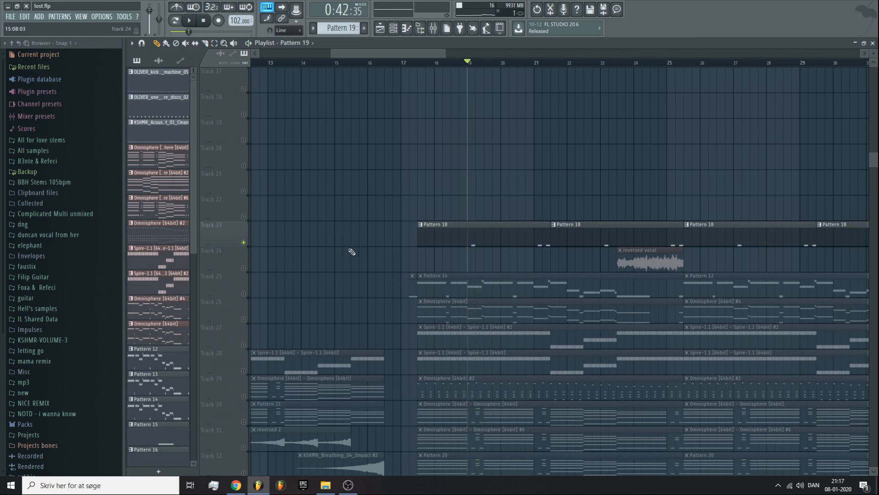
# - Unsolo track 23, play the full arrangement from bar 17, select Pattern 18, and stop playback
pyautogui.rightClick(244, 243)
pyautogui.press('space')
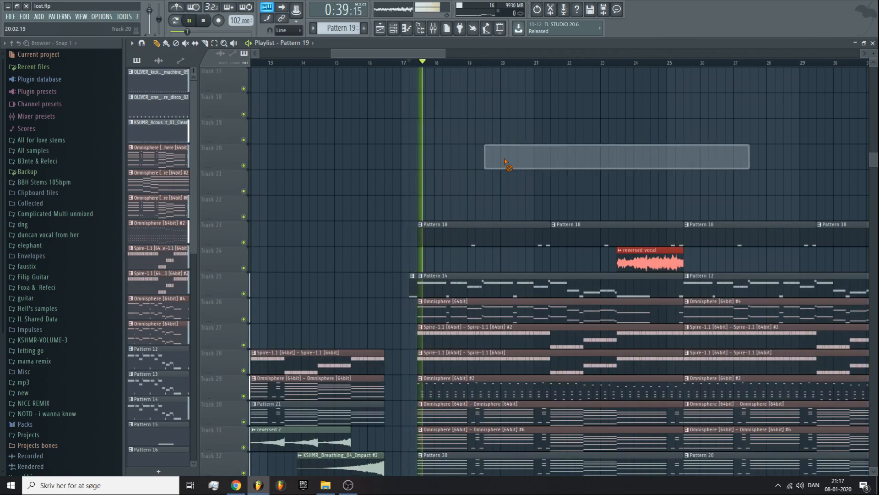
pyautogui.click(465, 238)
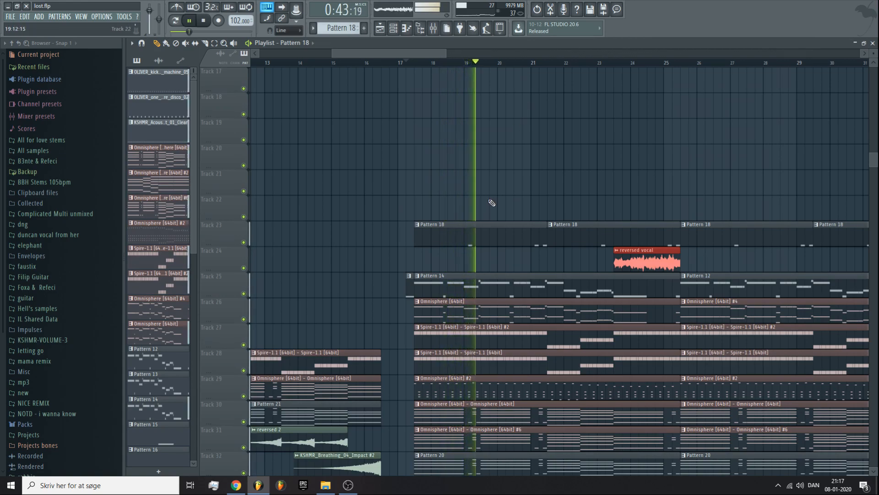
pyautogui.press('space')
# - Solo track 24, play its reversed vocal clip after bar 23, and open the mixer
pyautogui.scroll(2, 494, 77)
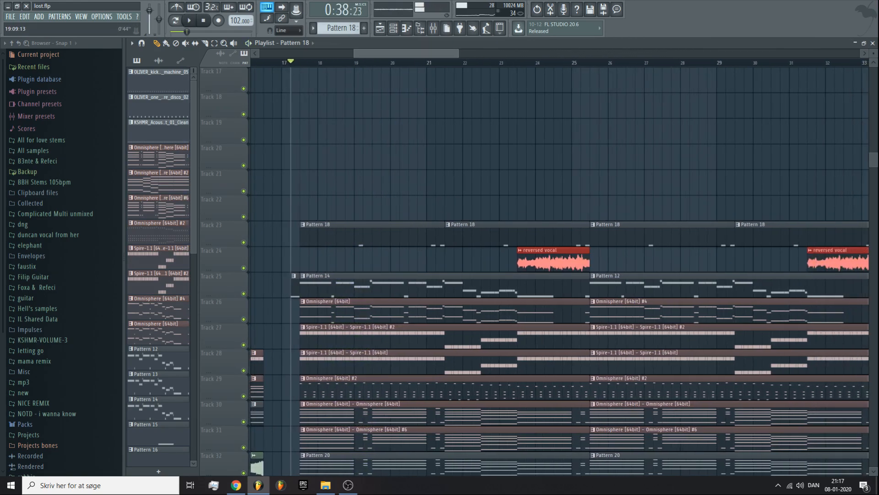
pyautogui.scroll(4, 453, 167)
pyautogui.scroll(3, 465, 182)
pyautogui.scroll(-8, 452, 173)
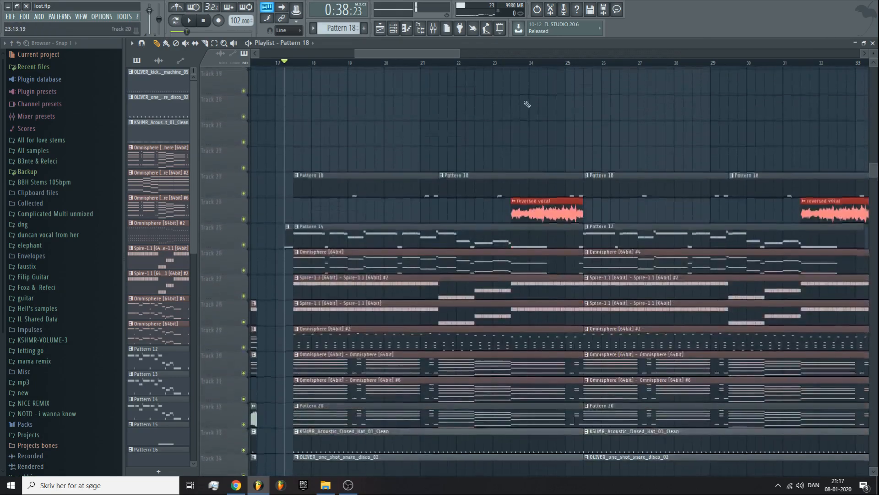
pyautogui.rightClick(243, 217)
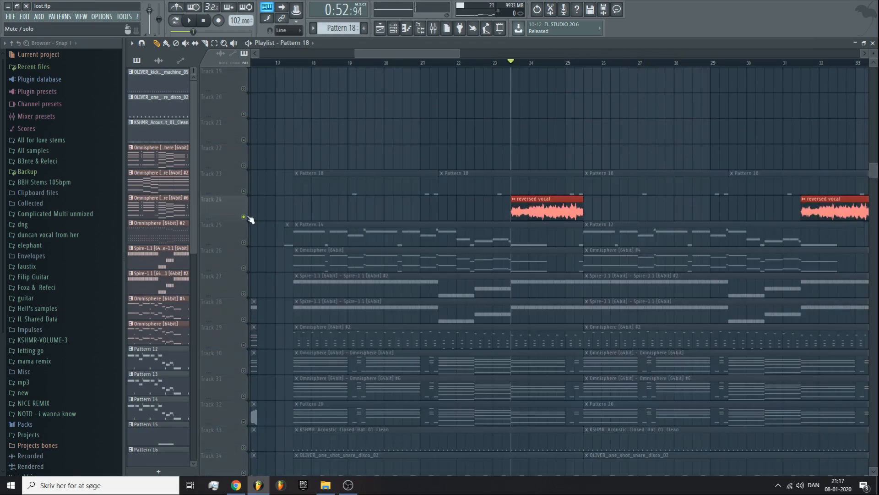
pyautogui.click(432, 28)
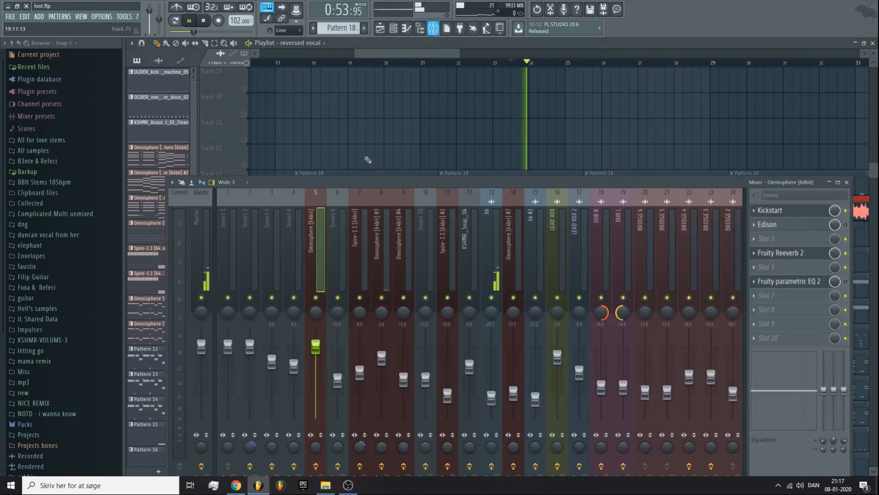
# - Show the effects on the reversed vocal's mixer track bb, close the mixer, and stop playback
pyautogui.click(488, 212)
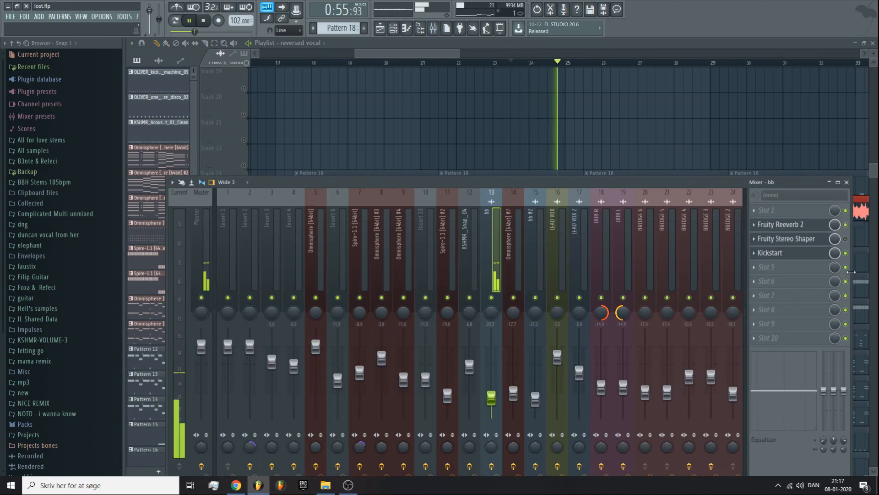
pyautogui.press('F9')
pyautogui.press('space')
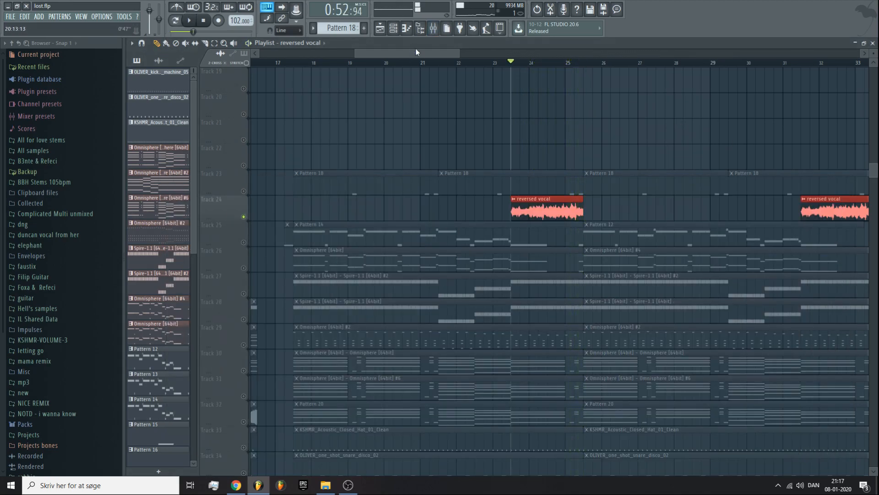
# - Unsolo track 24 and play the full arrangement from the reversed vocal clip after bar 23
pyautogui.scroll(-2, 415, 52)
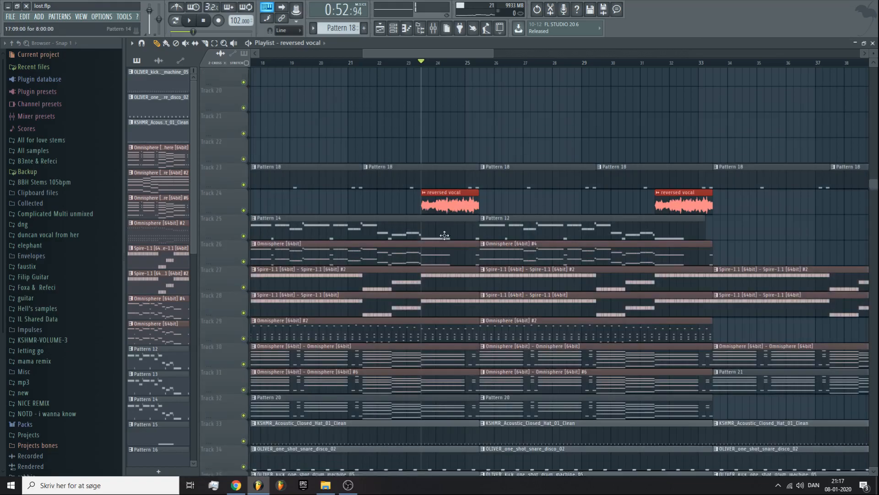
pyautogui.scroll(-6, 444, 238)
pyautogui.scroll(-4, 428, 293)
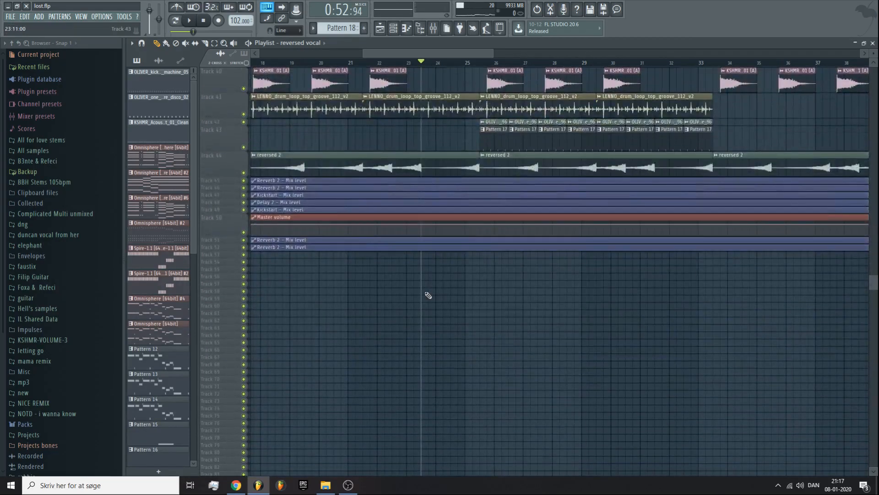
pyautogui.scroll(5, 428, 294)
pyautogui.press('space')
pyautogui.scroll(5, 483, 203)
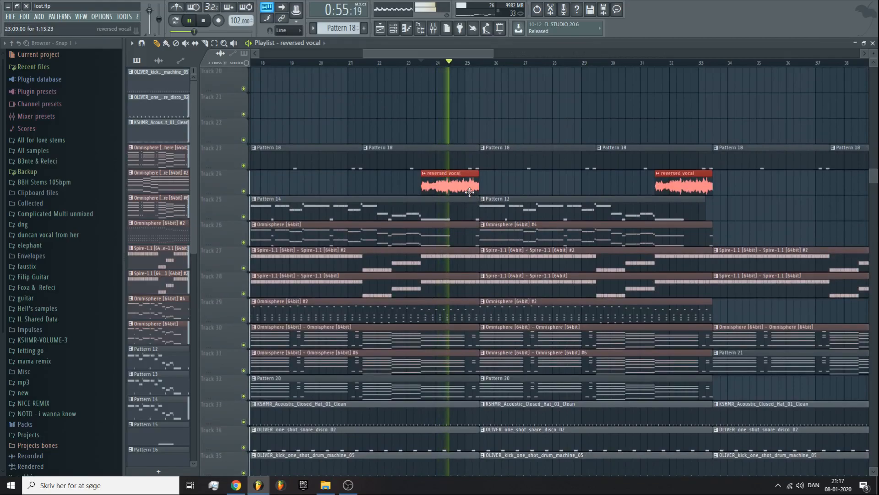
pyautogui.scroll(6, 470, 197)
# - Stop playback, solo track 42, and play its percussion clips from bar 25
pyautogui.moveTo(463, 54); pyautogui.dragTo(478, 54)
pyautogui.scroll(-4, 454, 194)
pyautogui.scroll(-10, 455, 193)
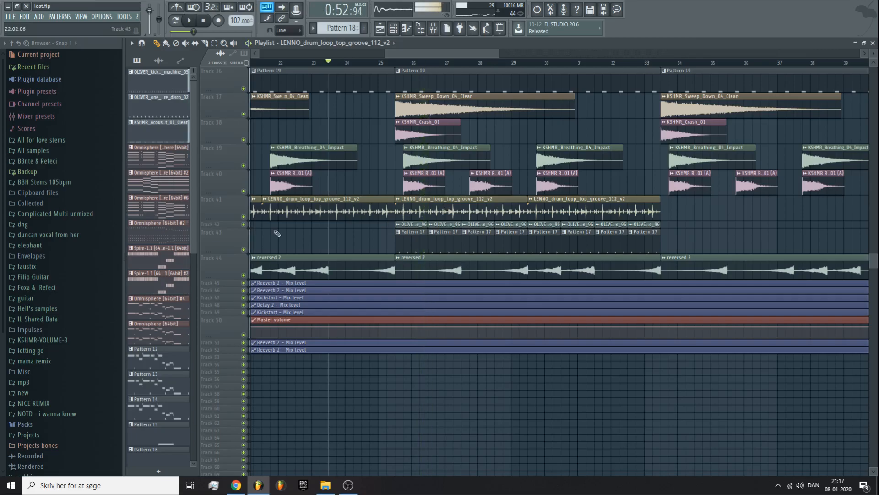
pyautogui.rightClick(245, 224)
pyautogui.press('space')
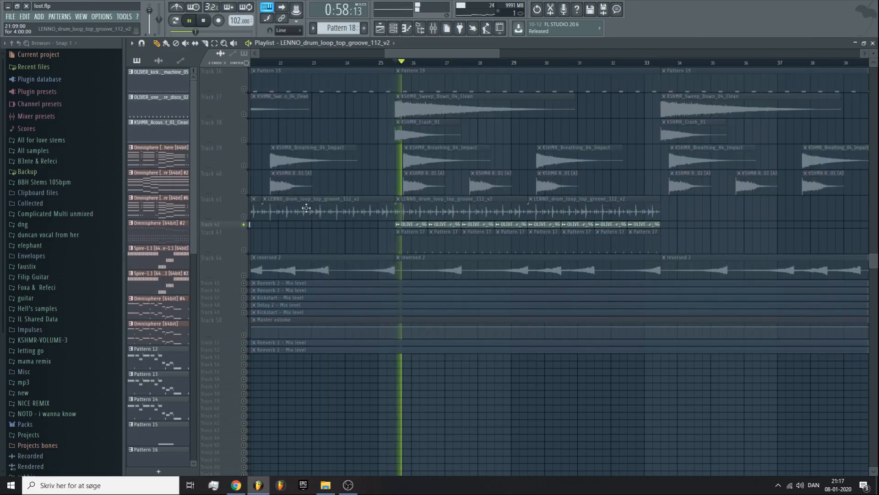
# - Enlarge track 42, solo track 43 to hear its Pattern 17 clips, and restore all tracks
pyautogui.moveTo(231, 224); pyautogui.dragTo(231, 244)
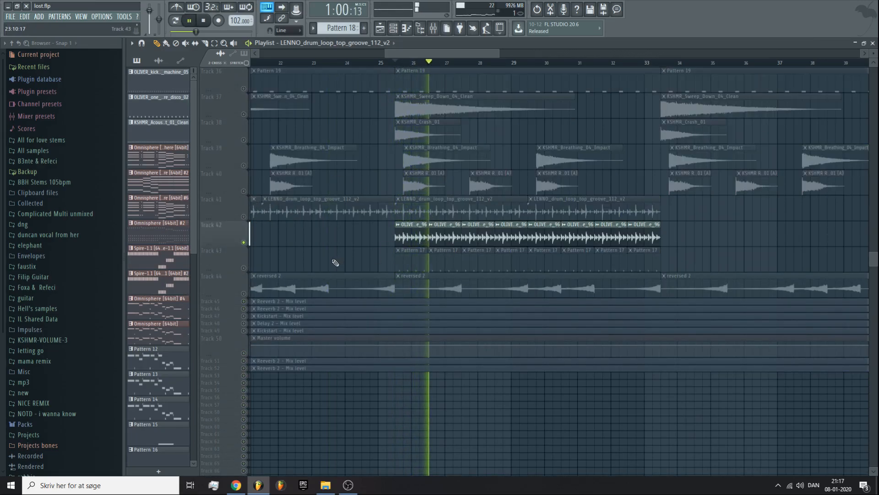
pyautogui.rightClick(245, 267)
pyautogui.scroll(6, 436, 212)
pyautogui.scroll(-2, 430, 82)
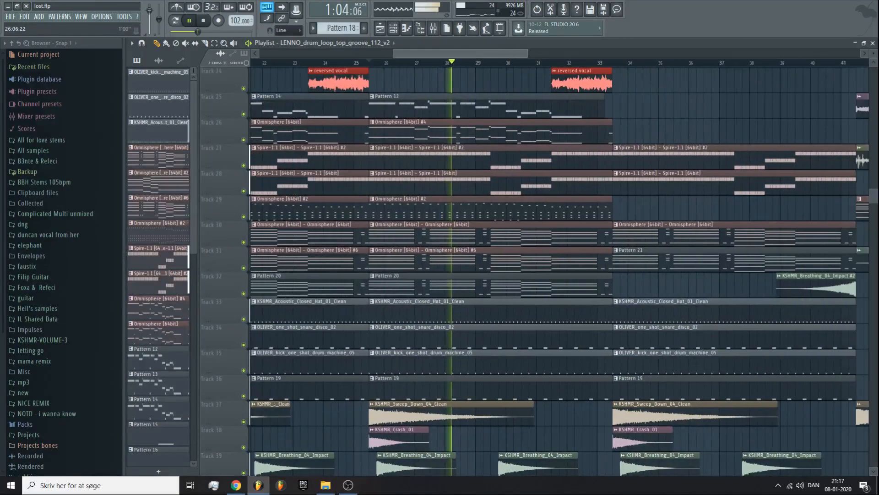
# - Select the Pattern 12 clip on track 25, look over the arrangement as it plays, and stop playback
pyautogui.click(419, 114)
pyautogui.scroll(4, 419, 115)
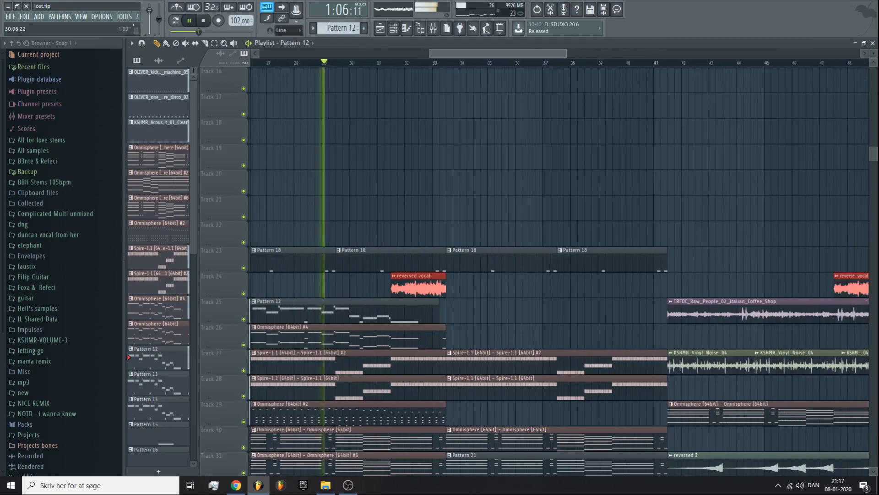
pyautogui.scroll(-4, 449, 131)
pyautogui.scroll(-2, 451, 51)
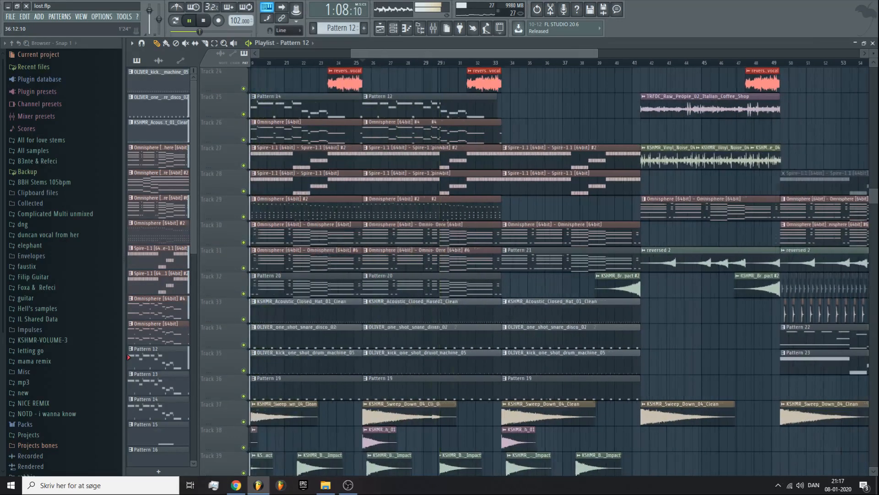
pyautogui.press('space')
# - Unmute the eight vocal clips on tracks 6 to 13 with the Mute tool
pyautogui.scroll(3, 445, 126)
pyautogui.scroll(8, 445, 125)
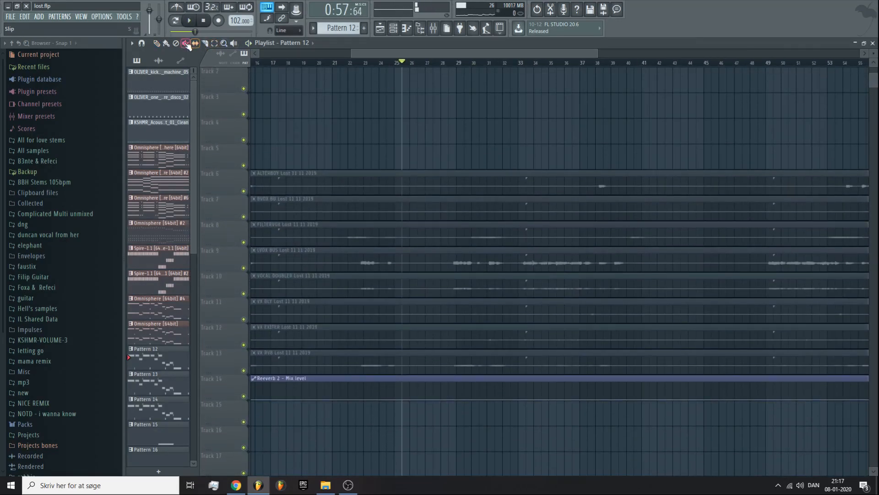
pyautogui.moveTo(397, 168); pyautogui.dragTo(392, 356)
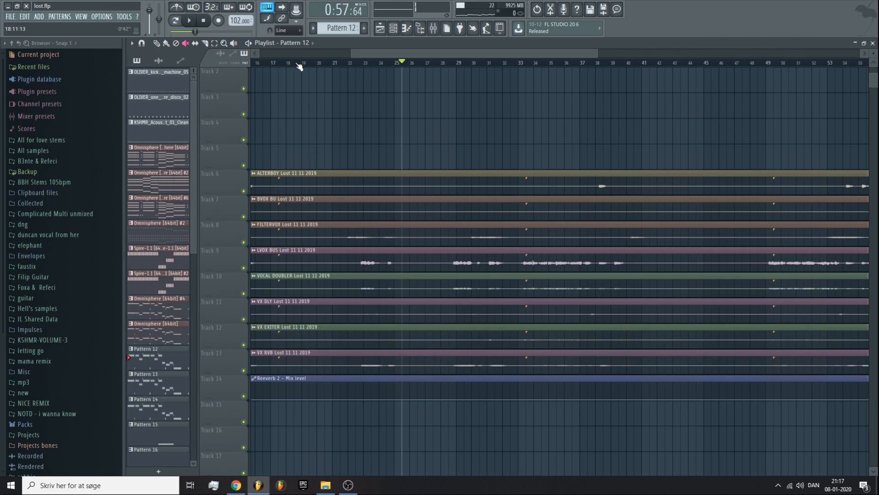
# - Play the arrangement with the vocals from bar 18 and switch back to the Draw tool
pyautogui.press('space')
pyautogui.scroll(3, 388, 65)
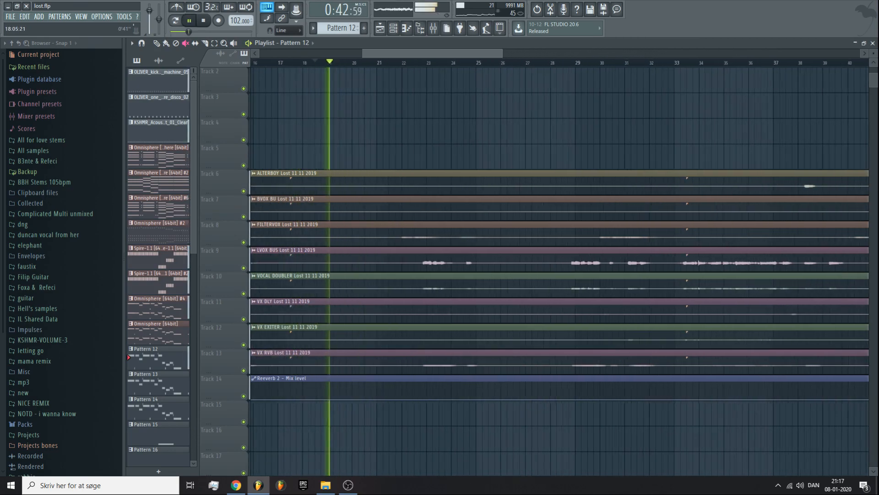
pyautogui.scroll(-2, 371, 63)
pyautogui.click(157, 43)
pyautogui.scroll(1, 383, 57)
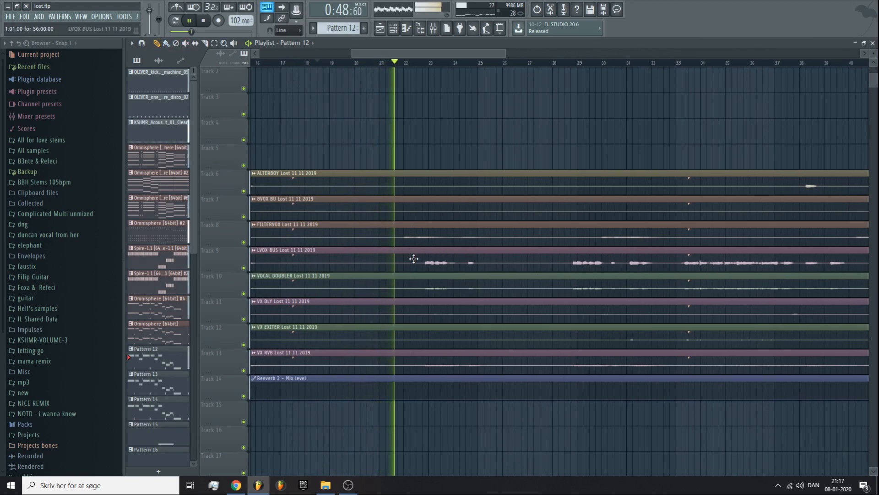
# - Open the mixer, inspect the effect chain of the LVOX BUS track, and close the mixer
pyautogui.press('F9')
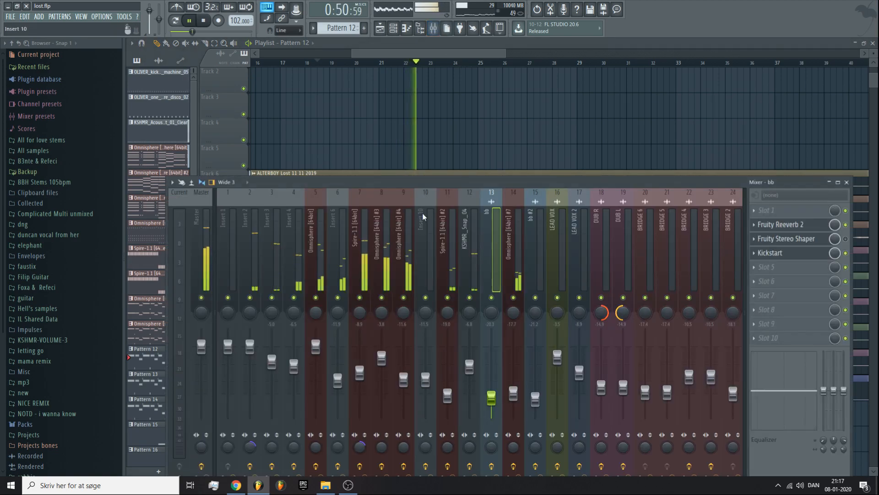
pyautogui.scroll(4, 423, 216)
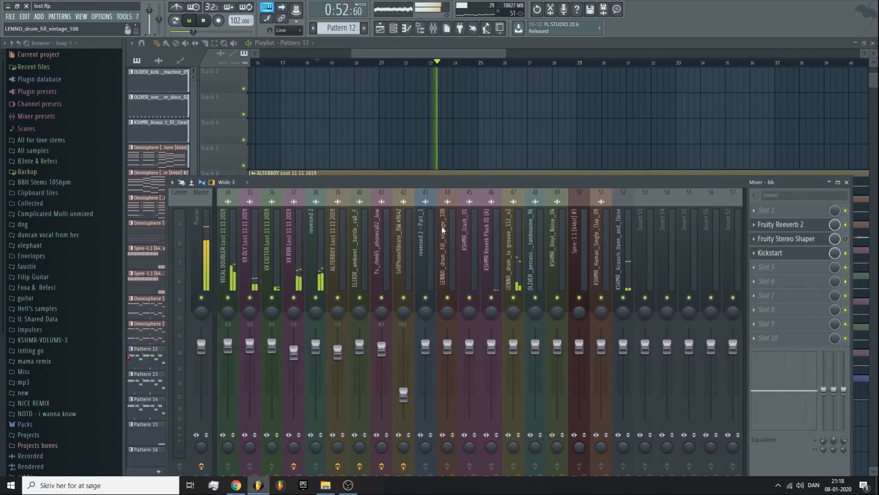
pyautogui.click(390, 245)
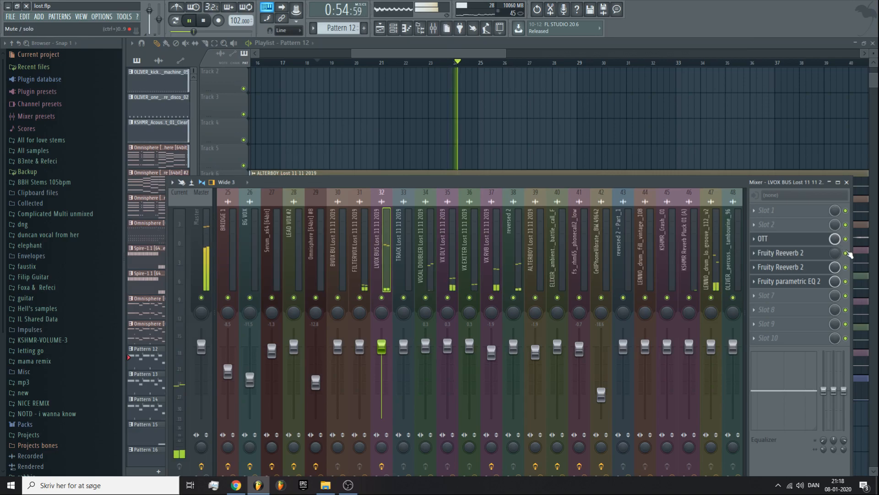
pyautogui.press('F9')
# - Play the vocals from just before bar 29, stop, and solo tracks 9 and 10 together
pyautogui.click(575, 63)
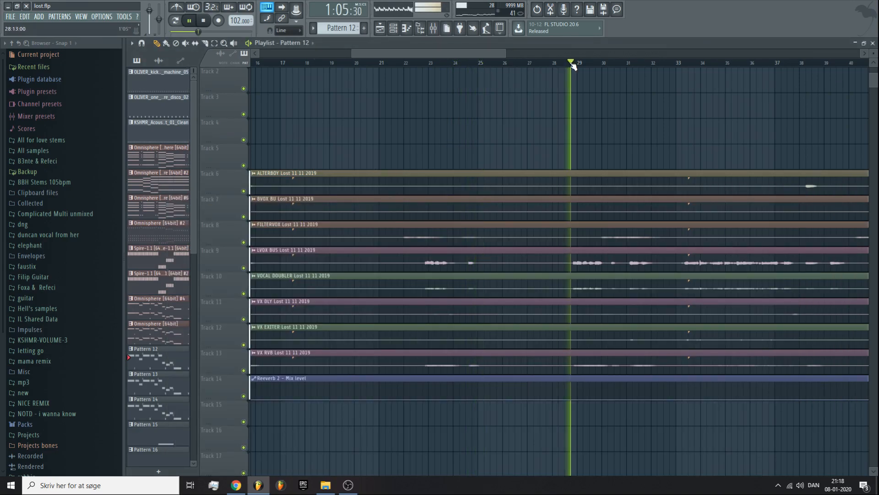
pyautogui.press('space')
pyautogui.rightClick(248, 270)
pyautogui.click(247, 296)
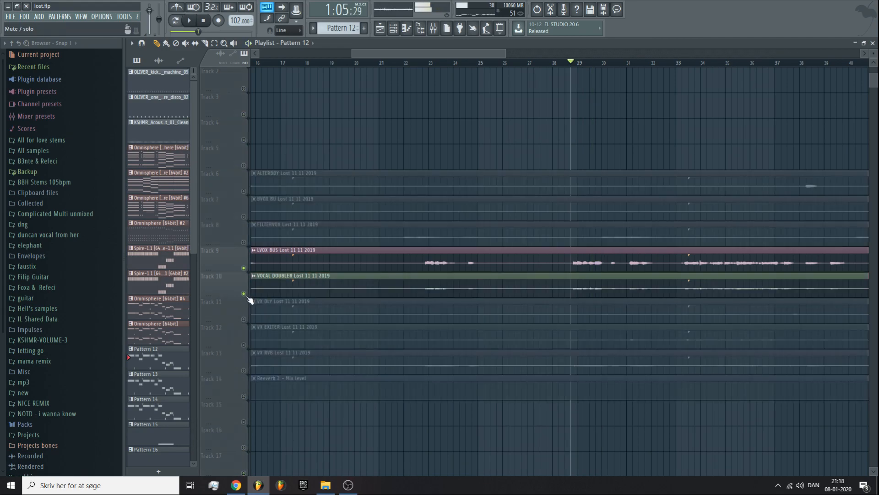
# - Solo only track 9 and open the LVOX BUS track's Fruity Reeverb 2 and OTT effects from the mixer
pyautogui.moveTo(389, 54); pyautogui.dragTo(431, 57)
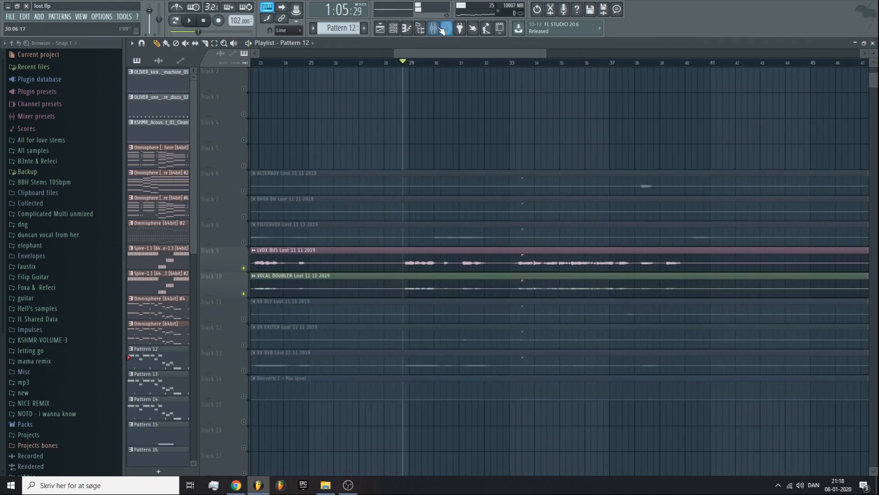
pyautogui.rightClick(244, 268)
pyautogui.click(435, 27)
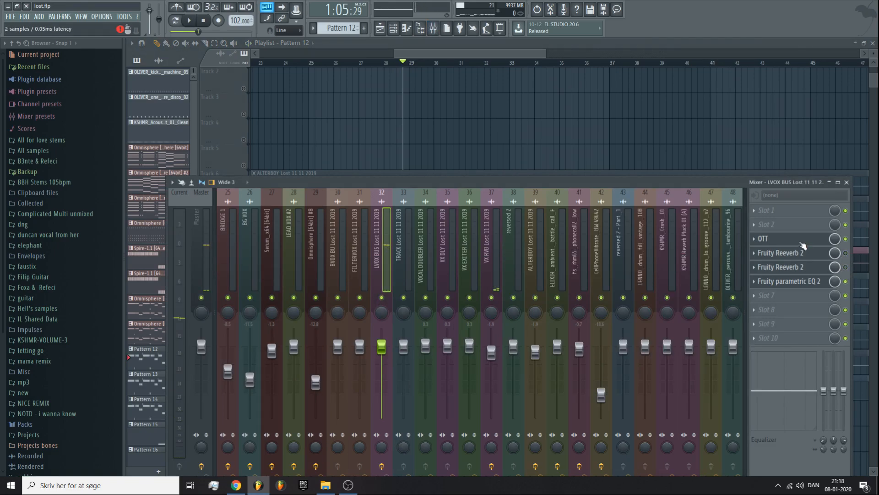
pyautogui.click(802, 252)
pyautogui.click(802, 239)
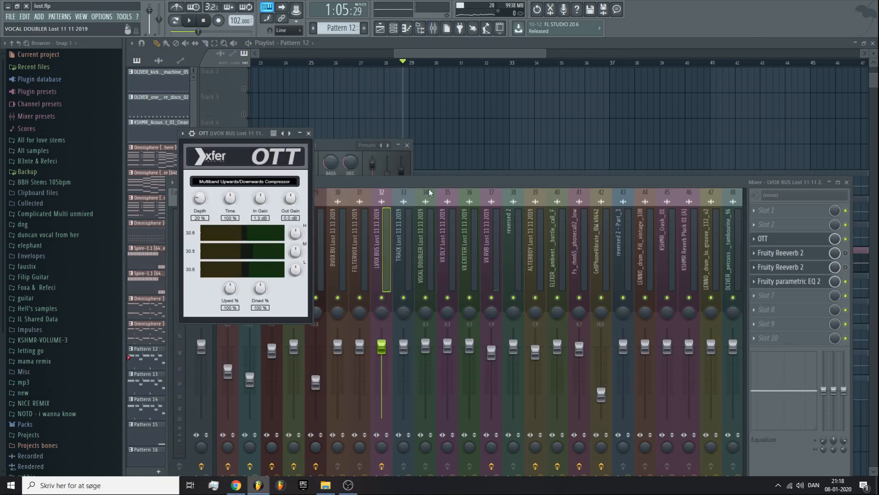
# - Reposition the mixer window, view the LVOX BUS effects again, and return to the playlist alone
pyautogui.moveTo(456, 182); pyautogui.dragTo(417, 45)
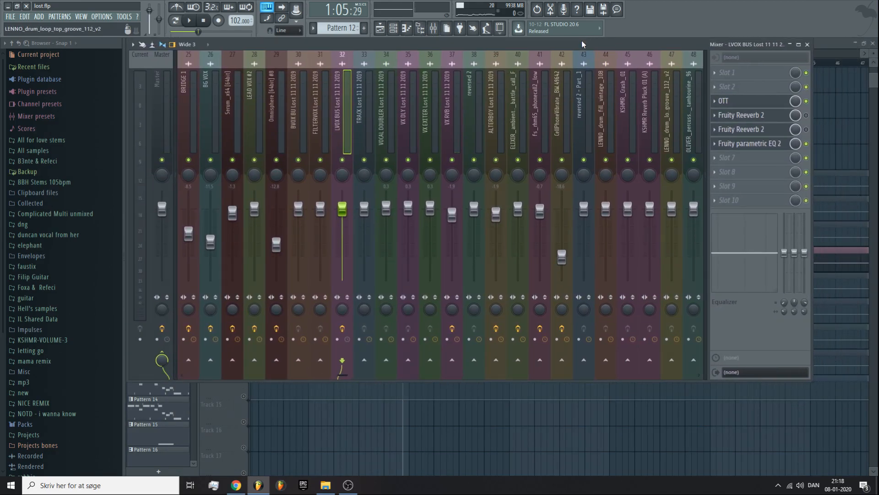
pyautogui.moveTo(583, 44); pyautogui.dragTo(587, 158)
pyautogui.click(772, 219)
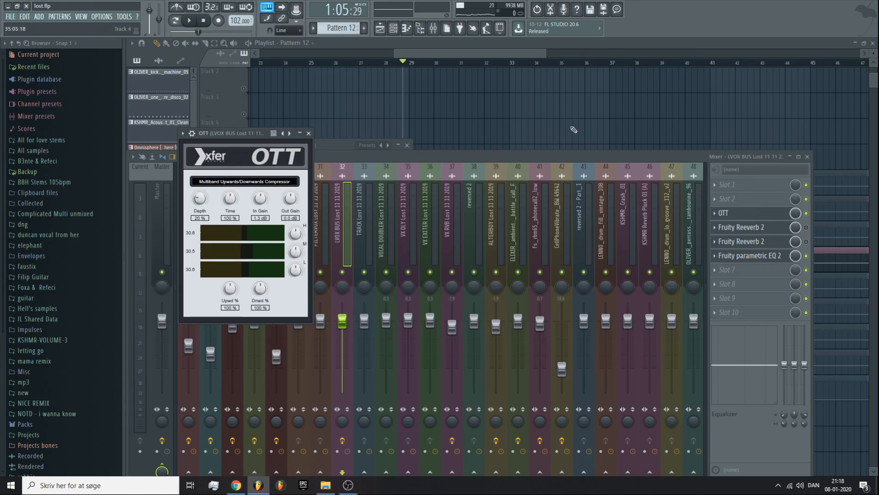
pyautogui.click(811, 239)
pyautogui.press('F5')
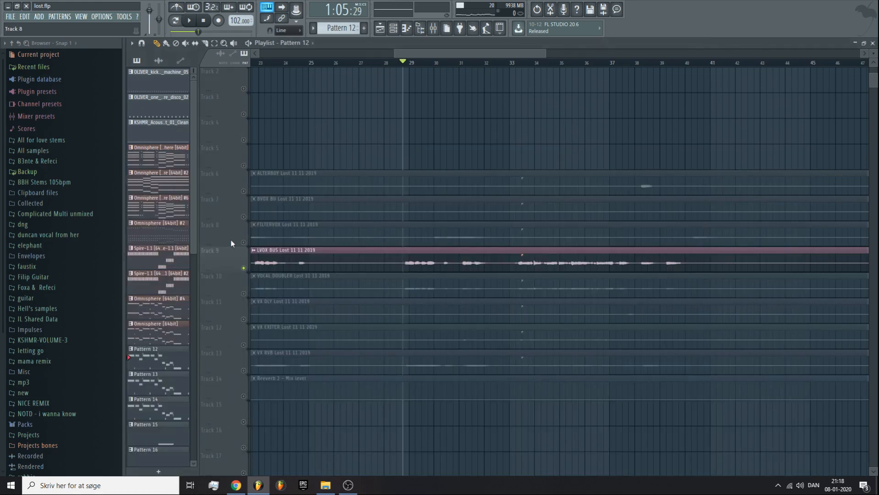
# - Unsolo track 9 and play the full arrangement from just before bar 29
pyautogui.rightClick(244, 268)
pyautogui.moveTo(451, 51); pyautogui.dragTo(457, 52)
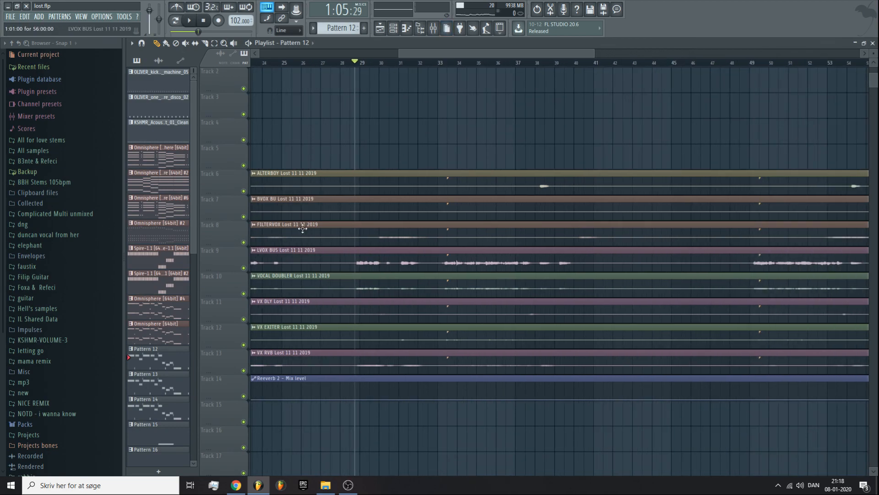
pyautogui.press('space')
pyautogui.scroll(-1, 456, 55)
pyautogui.scroll(-6, 506, 151)
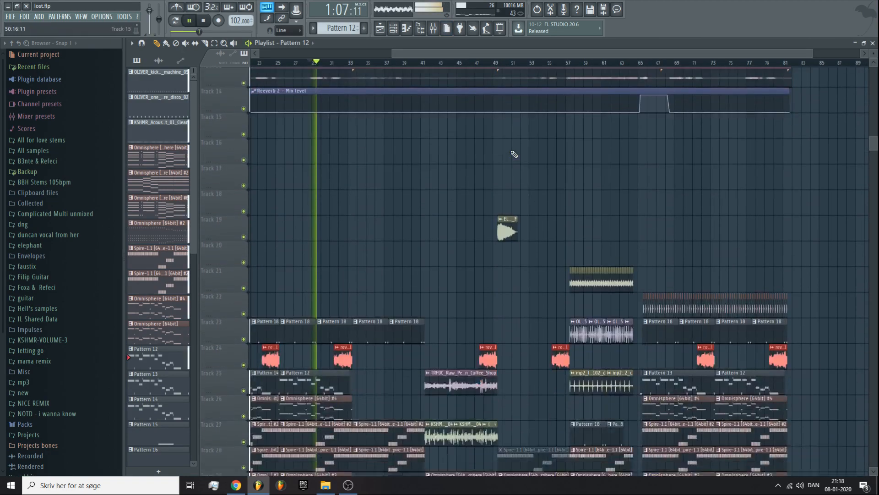
# - Examine the vocal and instrument layers before and after bar 33, stopping playback with the song position at that bar
pyautogui.scroll(3, 432, 53)
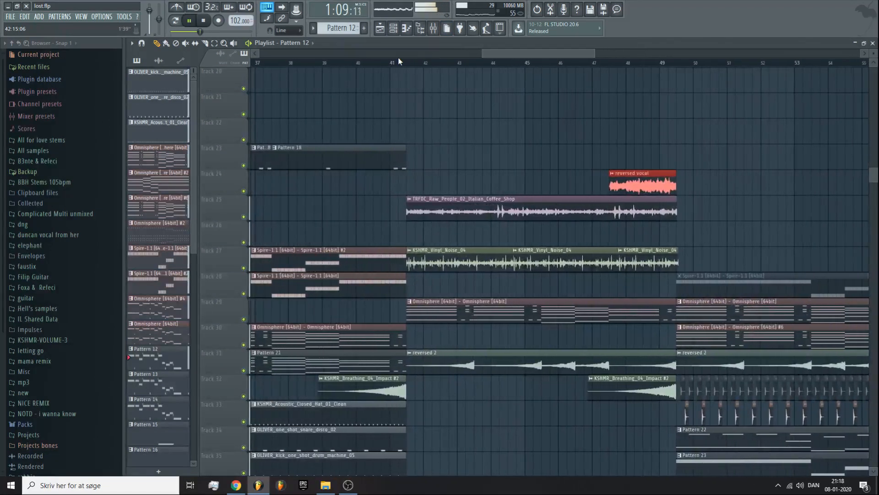
pyautogui.scroll(9, 424, 102)
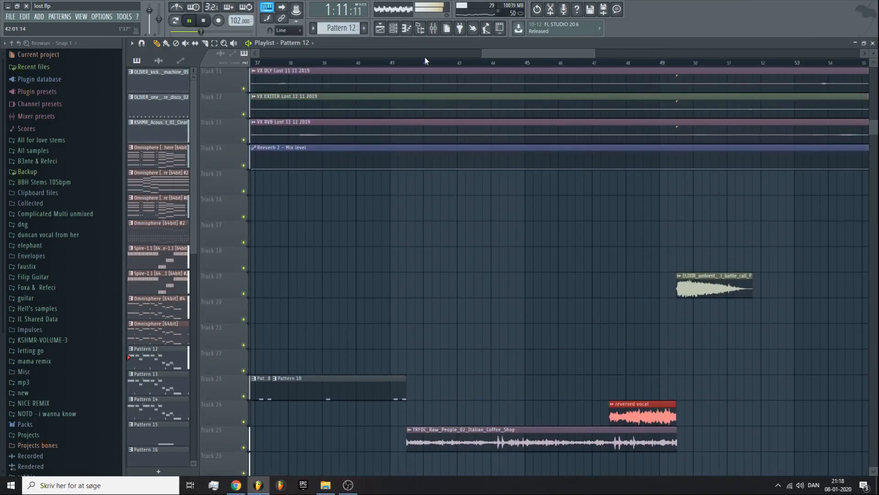
pyautogui.scroll(-3, 434, 99)
pyautogui.scroll(8, 474, 220)
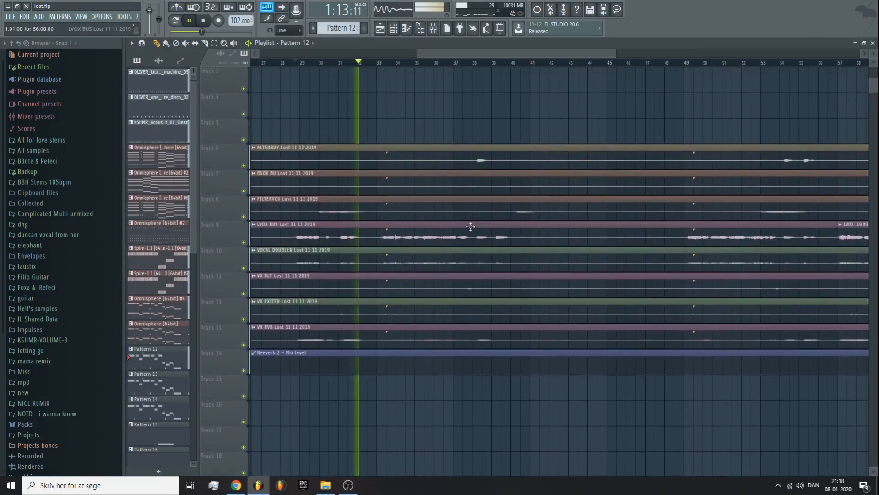
pyautogui.scroll(-5, 470, 227)
pyautogui.scroll(6, 470, 227)
pyautogui.scroll(1, 462, 57)
pyautogui.scroll(-1, 461, 55)
pyautogui.scroll(-20, 392, 153)
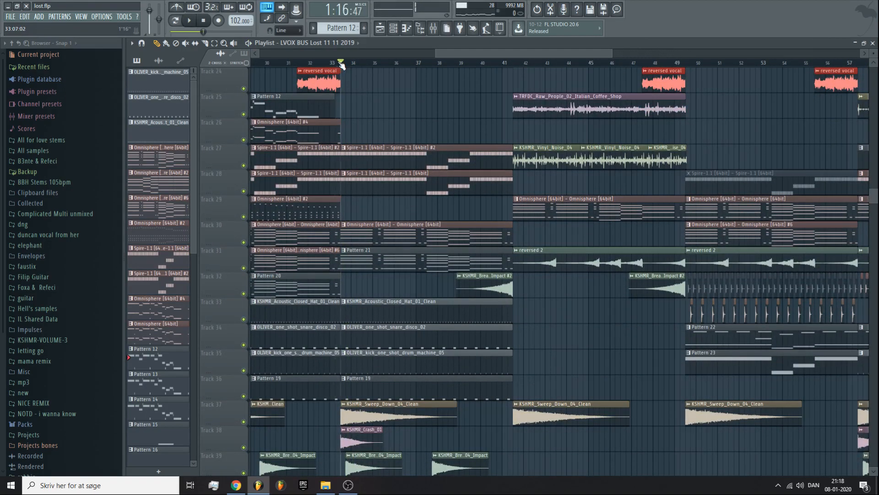
pyautogui.scroll(-5, 341, 66)
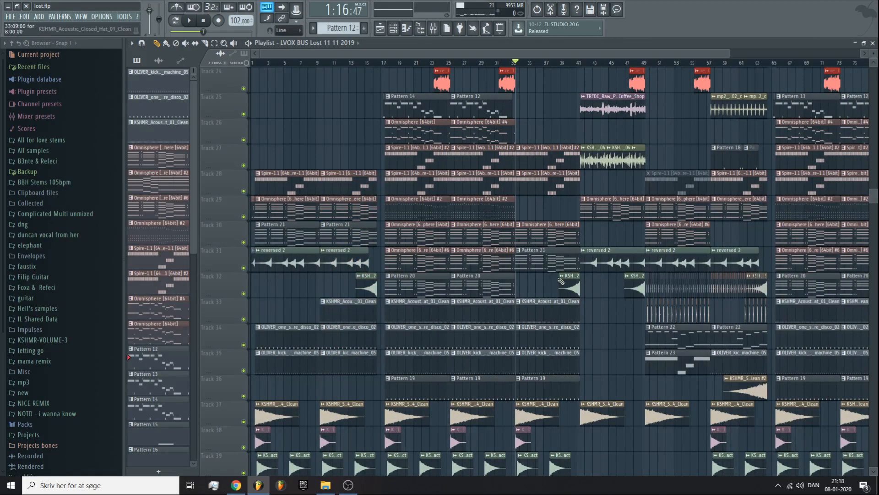
pyautogui.scroll(-11, 559, 313)
pyautogui.scroll(7, 583, 321)
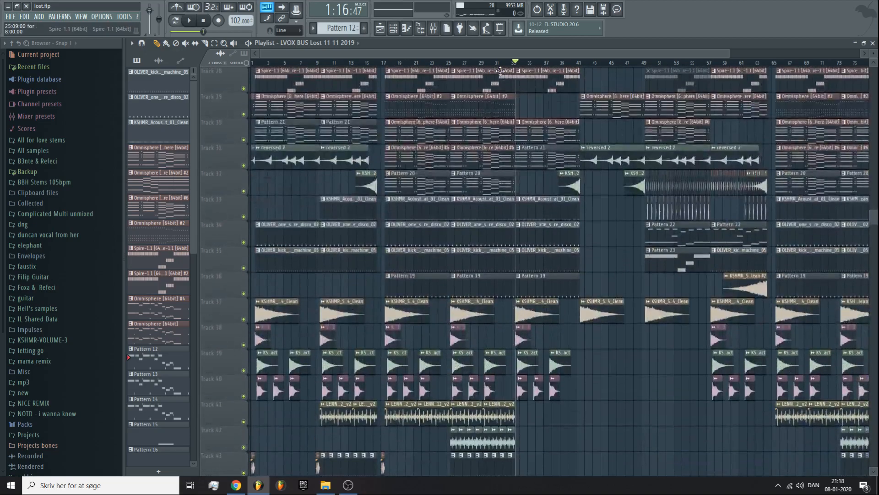
pyautogui.scroll(3, 508, 64)
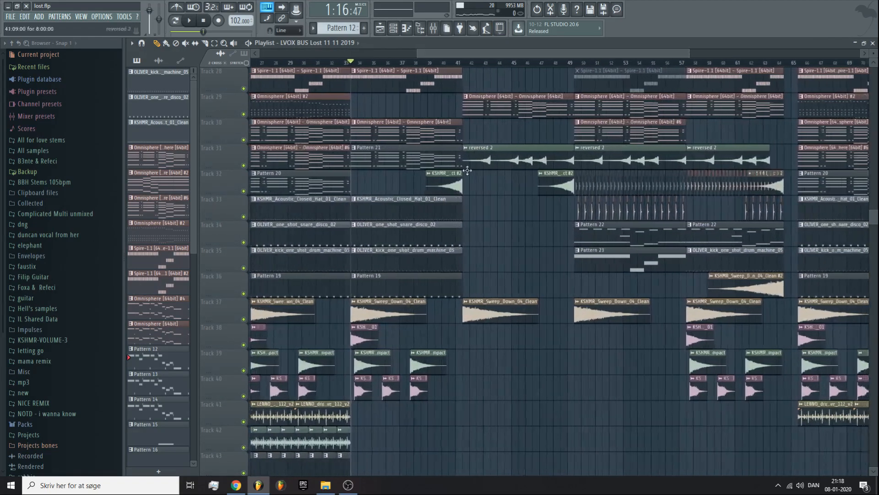
# - Play the full arrangement from the start of the TRFDC_Raw_People_02_Italian_Coffee_Shop clip, midway through bar 41
pyautogui.scroll(6, 479, 192)
pyautogui.scroll(2, 447, 126)
pyautogui.scroll(-4, 454, 109)
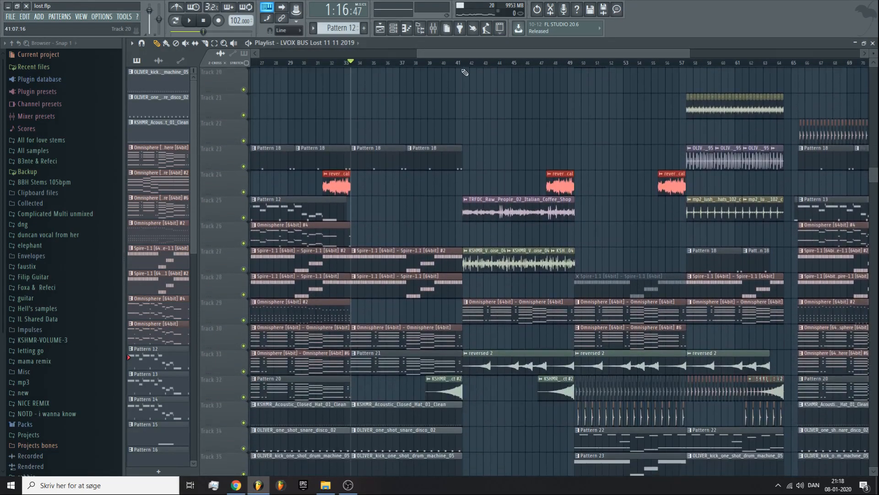
pyautogui.scroll(3, 481, 53)
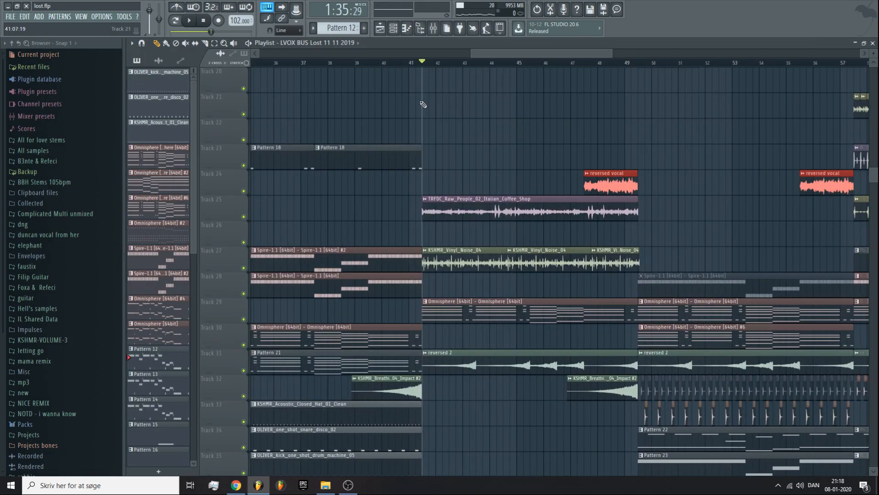
pyautogui.rightClick(251, 215)
pyautogui.rightClick(243, 216)
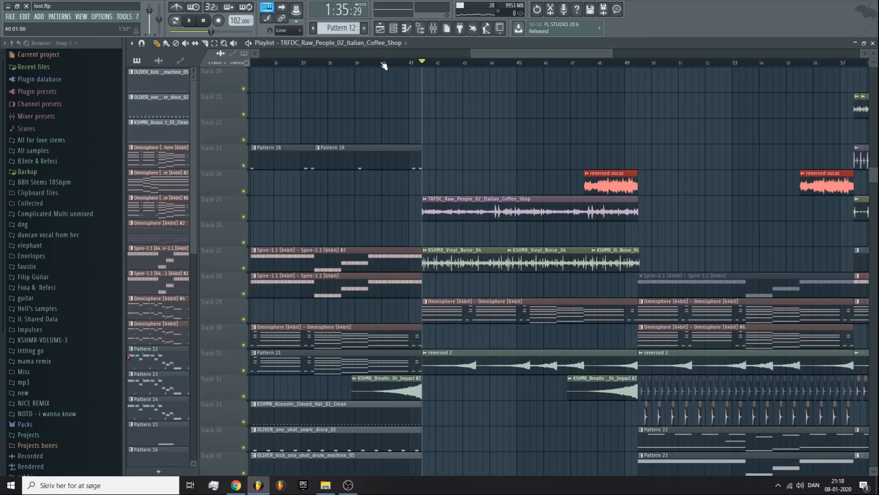
pyautogui.press('space')
# - Examine the layers between bars 41 and 57 during playback, picking the muted Spire-1.1 clip on track 28
pyautogui.scroll(1, 487, 213)
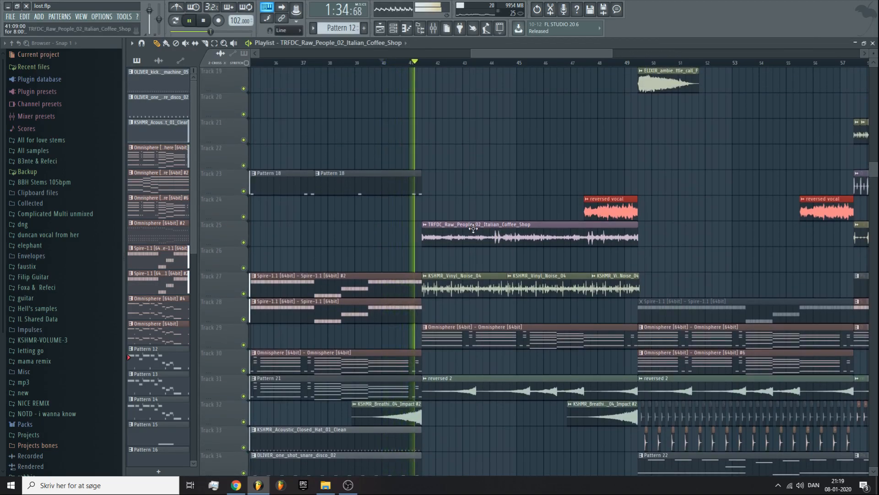
pyautogui.scroll(-3, 476, 99)
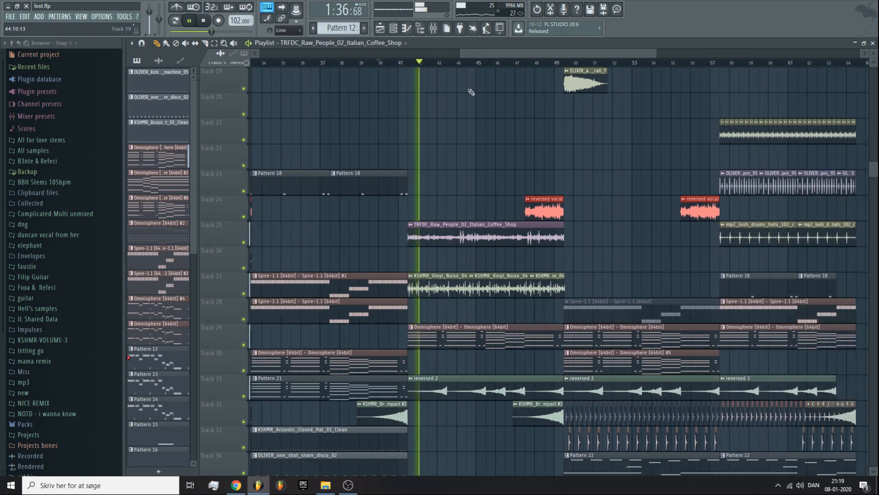
pyautogui.scroll(-2, 473, 83)
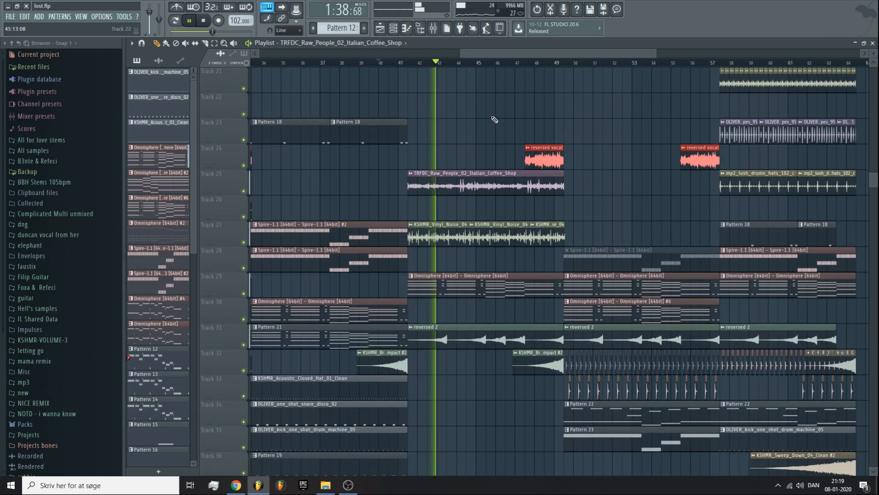
pyautogui.scroll(-1, 468, 50)
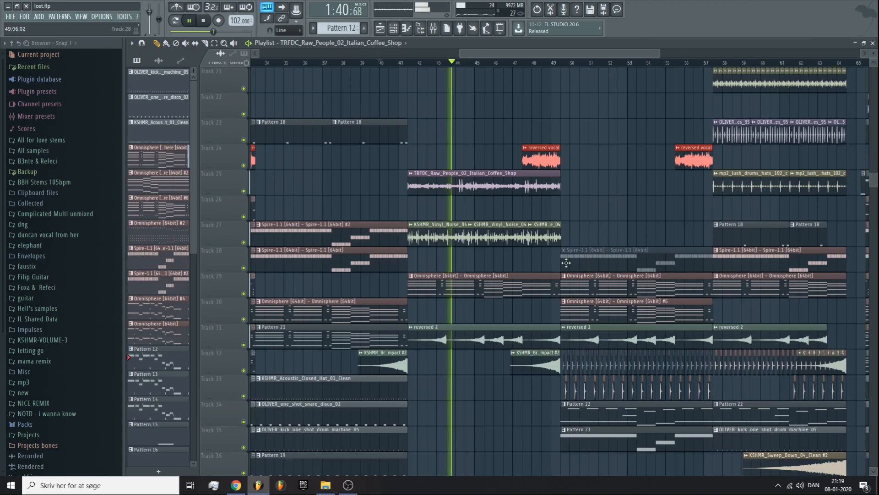
pyautogui.click(600, 267)
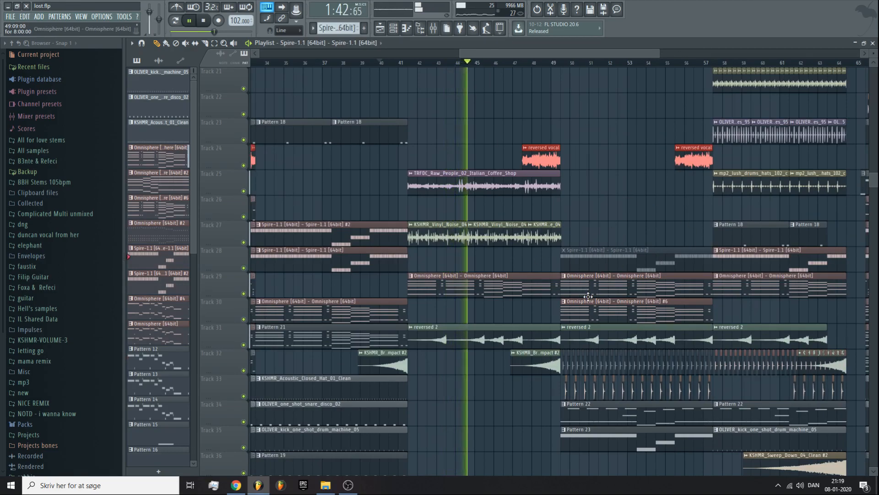
pyautogui.scroll(2, 443, 58)
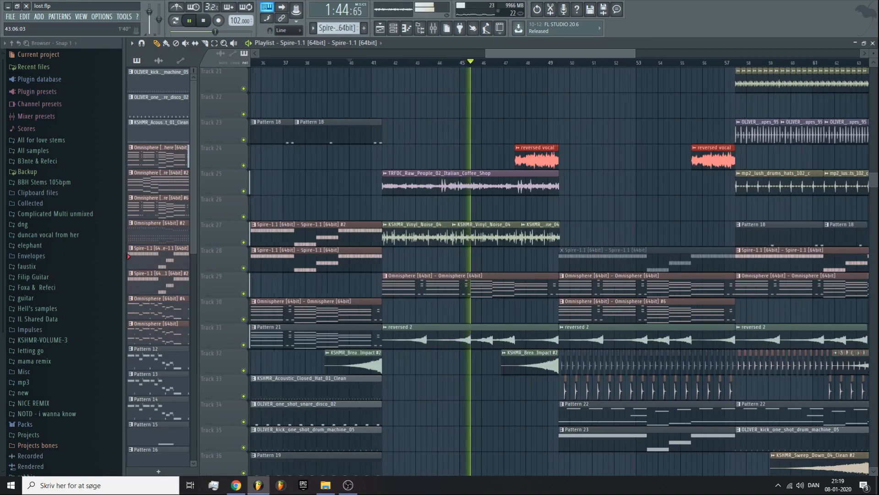
# - Solo track 25 and play its TRFDC_Raw_People_02_Italian_Coffee_Shop clip
pyautogui.press('space')
pyautogui.rightClick(243, 191)
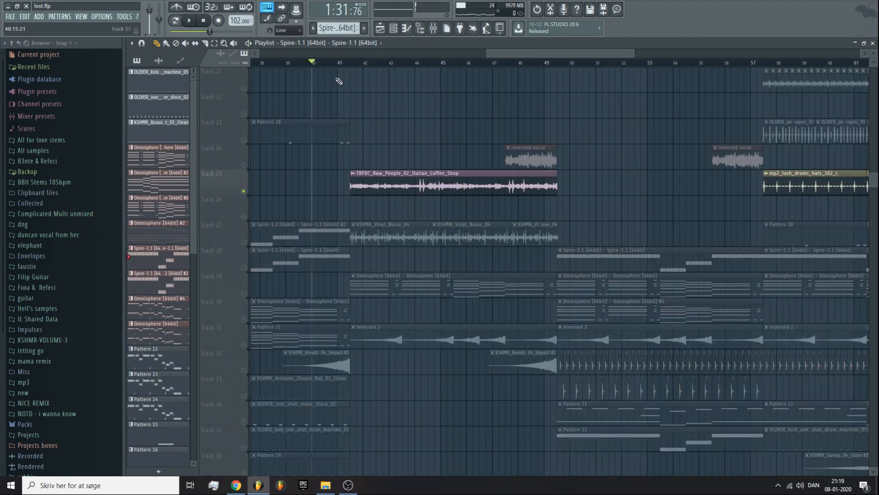
pyautogui.press('space')
pyautogui.click(406, 190)
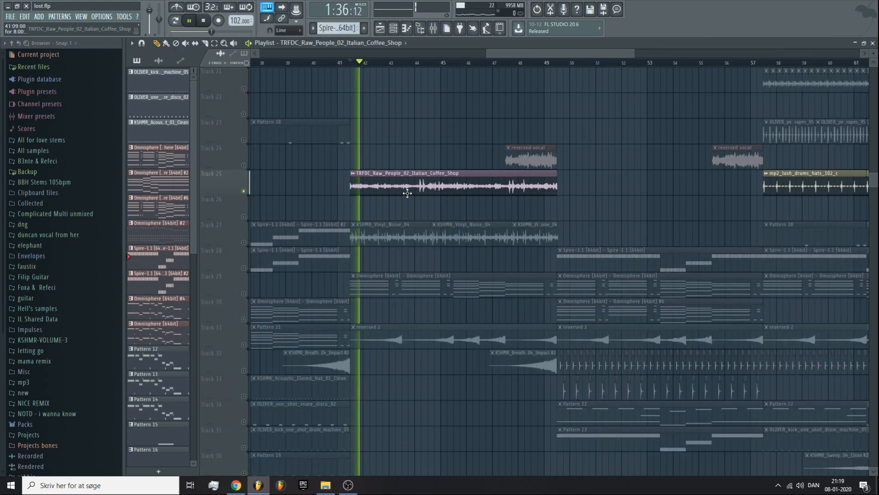
# - Solo track 27 to audition the KSHMR_Vinyl_Noise_04 clips, and track 29 for its Omnisphere chords
pyautogui.press('space')
pyautogui.rightClick(245, 243)
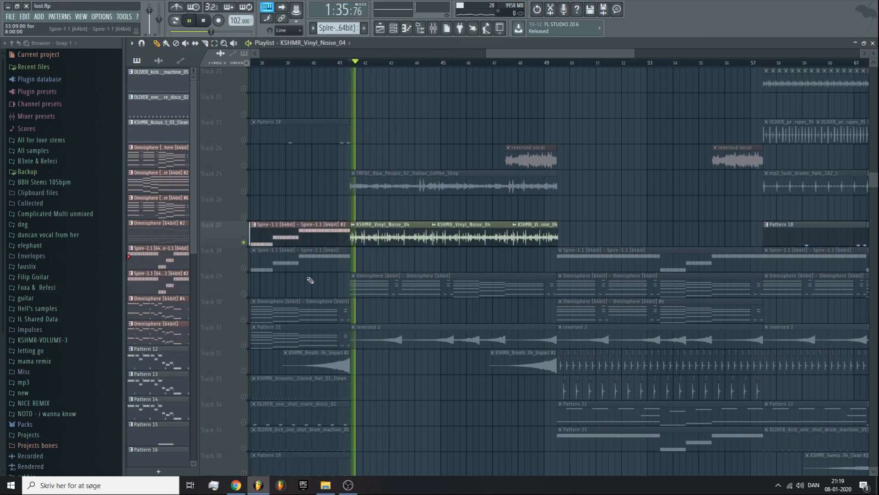
pyautogui.press('space')
pyautogui.rightClick(244, 294)
pyautogui.press('space')
# - Solo track 31 to audition the reversed 2 clip, and enable the KSHMR_Sweep_Down_04_Clean track alongside it
pyautogui.rightClick(244, 345)
pyautogui.scroll(-4, 325, 281)
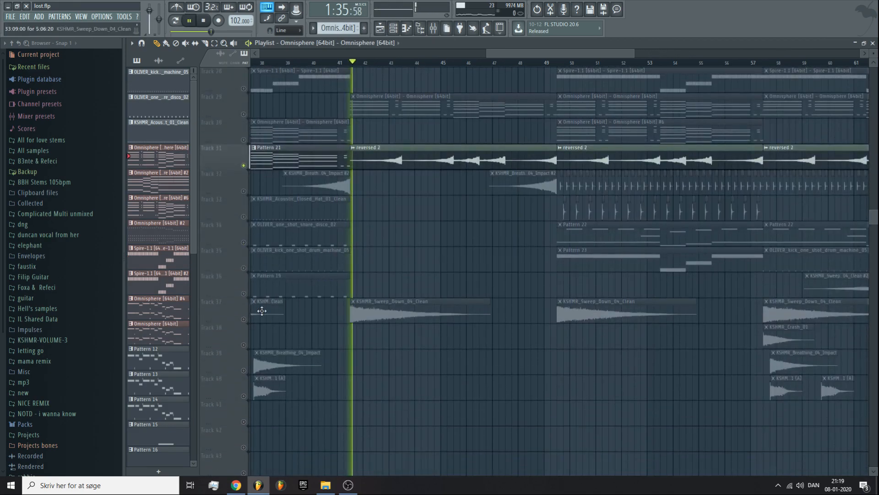
pyautogui.click(244, 320)
pyautogui.press('space')
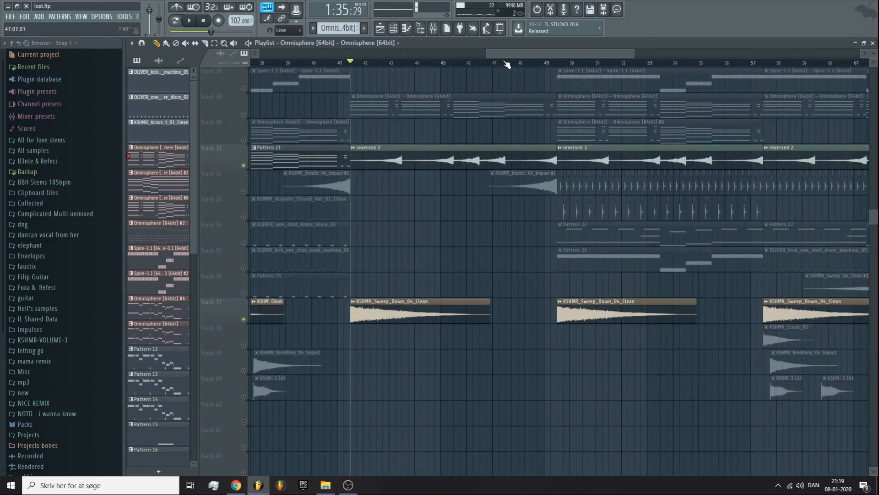
# - Solo track 32, play the KSHMR_Breathing_04_Impact #2 riser from just before bar 48, and unsolo the track
pyautogui.rightClick(244, 190)
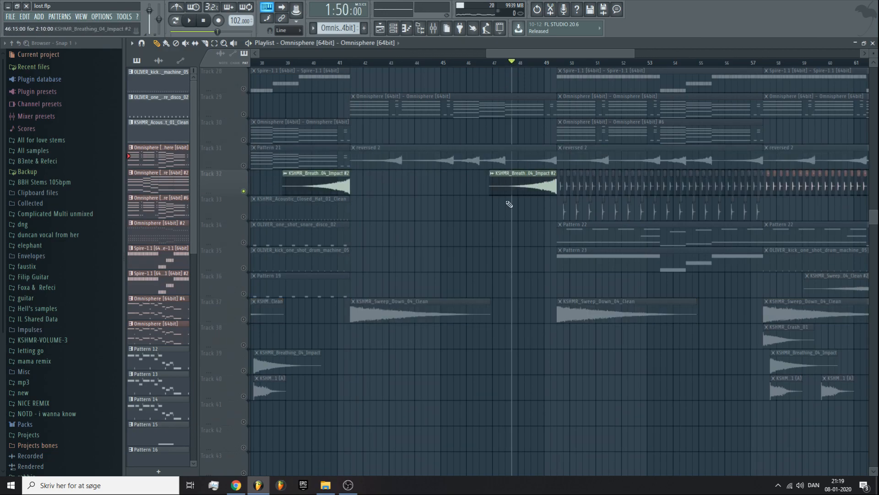
pyautogui.scroll(3, 527, 54)
pyautogui.press('space')
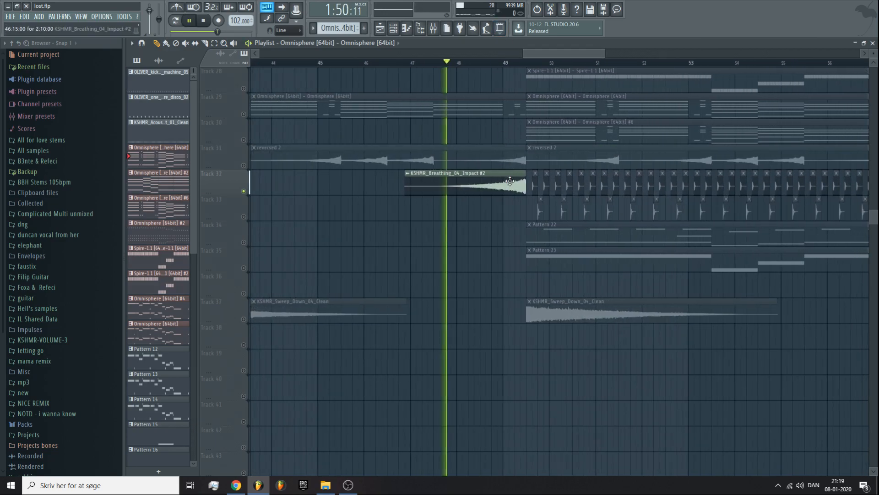
pyautogui.rightClick(245, 190)
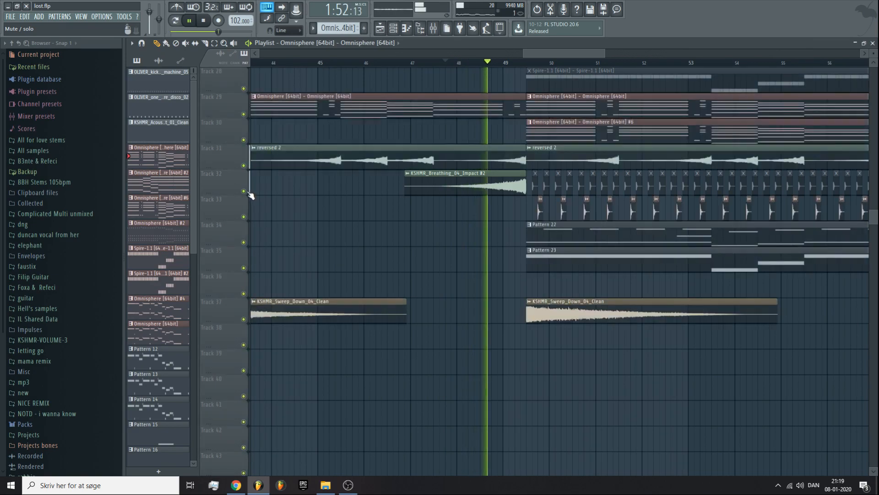
# - Play the full arrangement from just before bar 49, picking out the Omnisphere #6 clip and the ELIXIR_ambient_vocal_battle_call_F clip
pyautogui.scroll(4, 342, 202)
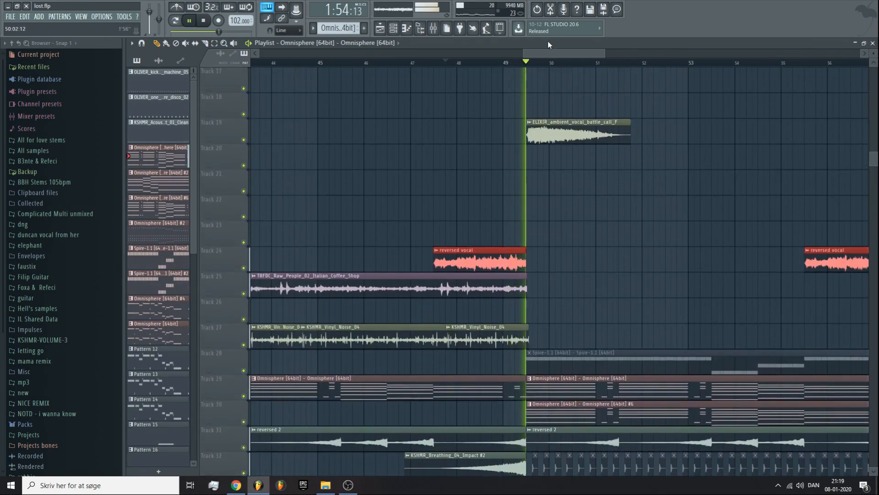
pyautogui.scroll(-2, 521, 196)
pyautogui.scroll(-4, 516, 196)
pyautogui.press('space')
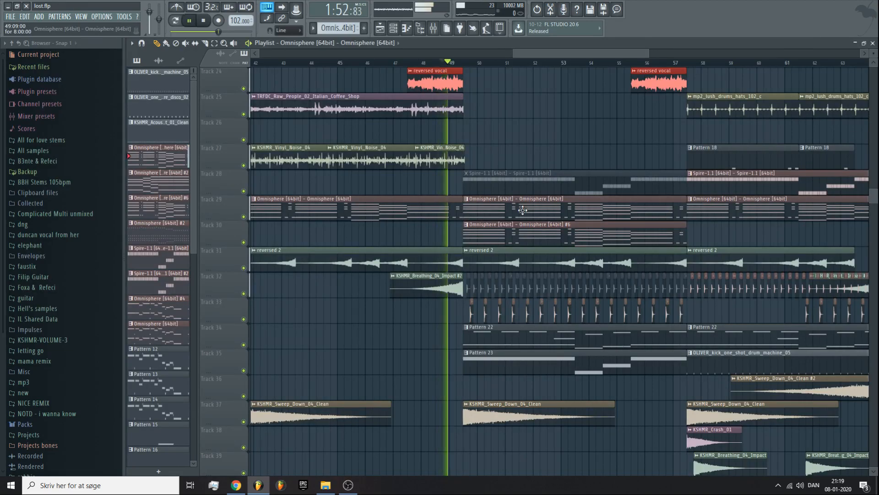
pyautogui.scroll(5, 522, 209)
pyautogui.scroll(-5, 512, 223)
pyautogui.click(510, 224)
pyautogui.scroll(10, 510, 224)
pyautogui.click(510, 225)
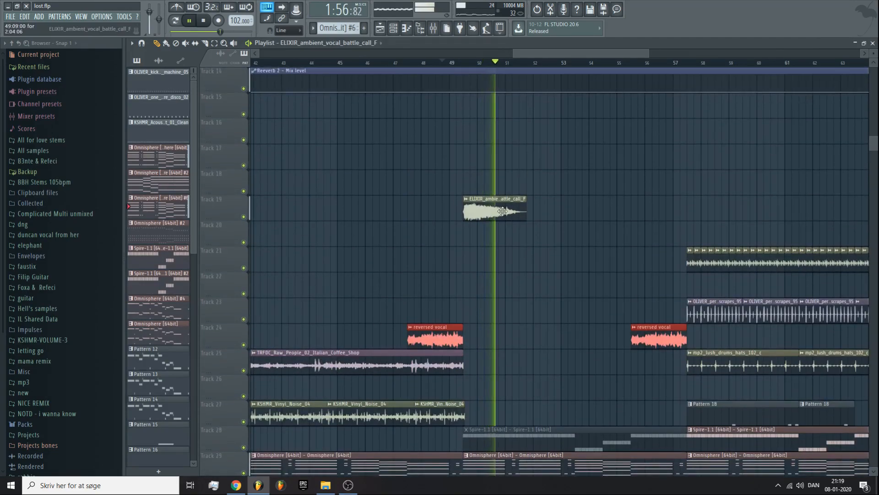
# - Examine the vocal and percussion layers from bar 49 to bar 65 while the arrangement plays
pyautogui.scroll(1, 454, 62)
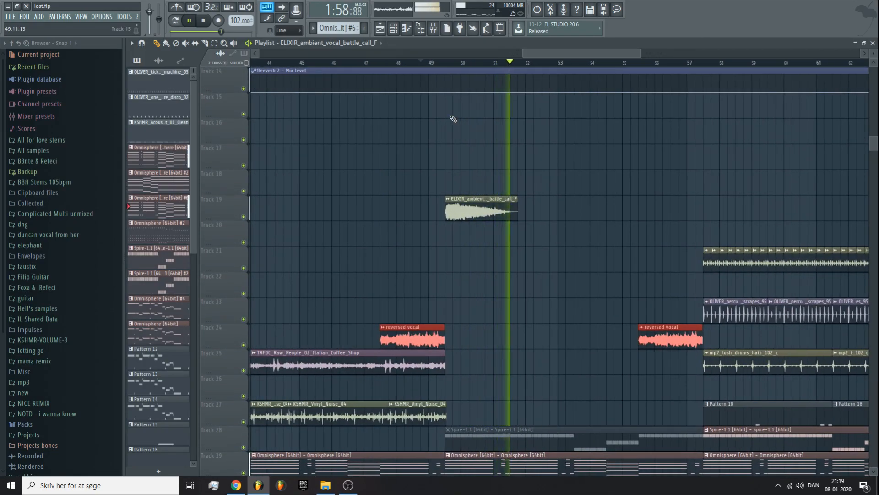
pyautogui.scroll(-1, 454, 119)
pyautogui.scroll(-2, 453, 119)
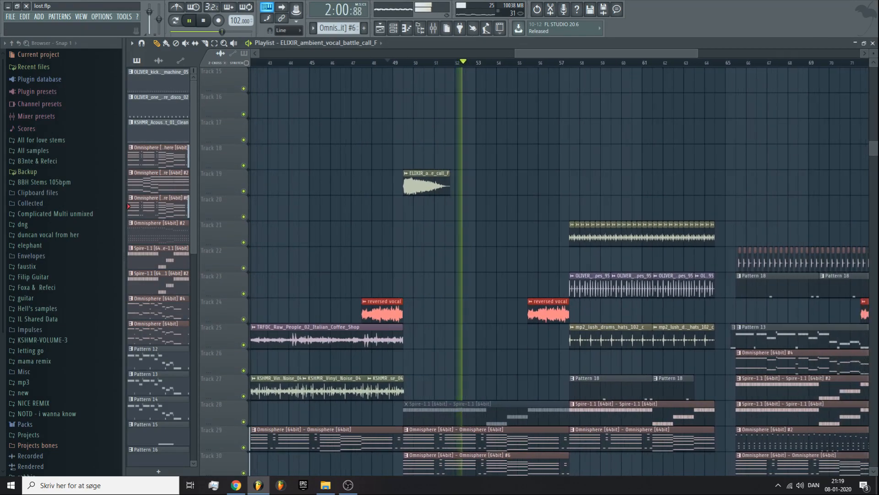
pyautogui.scroll(-1, 467, 56)
pyautogui.scroll(-1, 497, 54)
pyautogui.scroll(2, 497, 54)
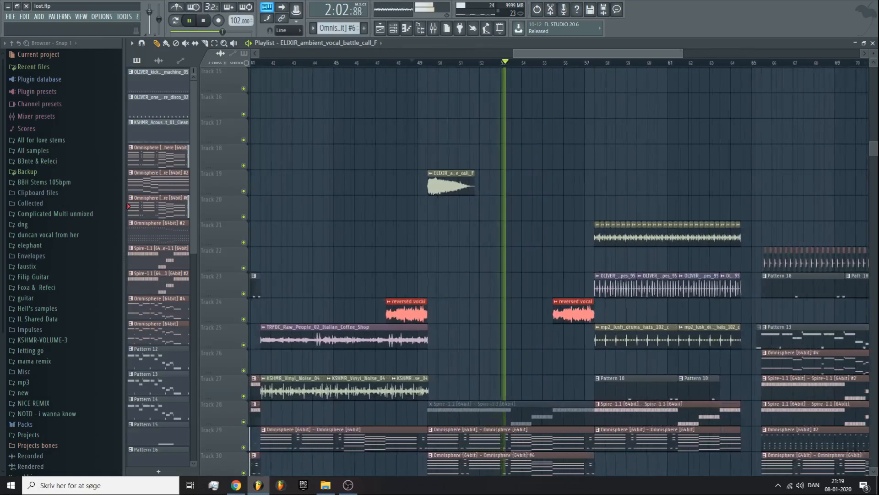
pyautogui.scroll(1, 467, 57)
# - Move the song position to the start of the ELIXIR_ambient_vocal_battle_call_F clip, solo track 19 and open the clip's sample settings
pyautogui.click(440, 66)
pyautogui.rightClick(244, 191)
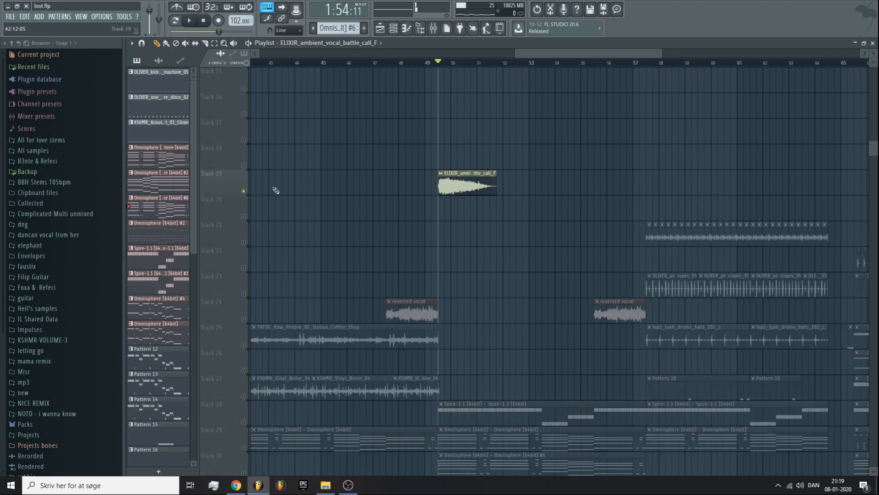
pyautogui.doubleClick(474, 181)
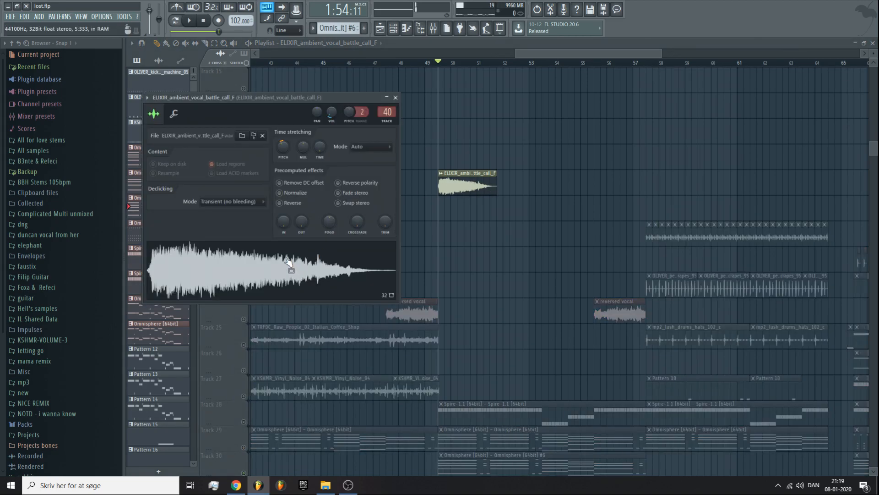
# - View the Fruity Reeverb 2 and Fruity Stereo Shaper effects on the ELIXIR_ambient_vocal_battle_call_F mixer track
pyautogui.click(434, 29)
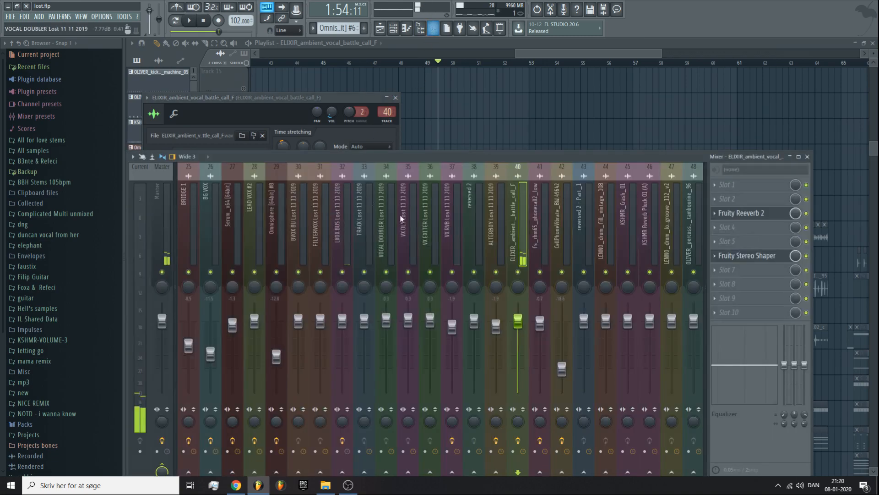
pyautogui.click(781, 214)
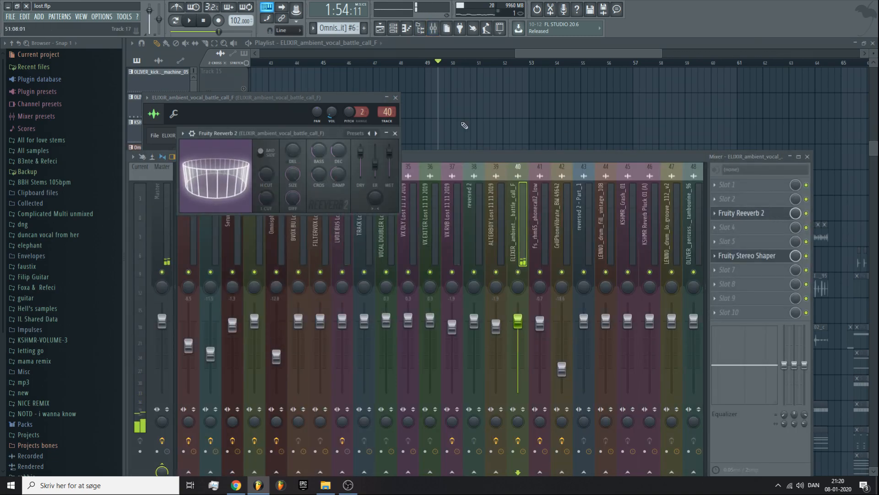
pyautogui.click(769, 259)
# - Return to the playlist alone with track 19 unsoloed and examine the layers starting midway through bar 49
pyautogui.rightClick(560, 124)
pyautogui.scroll(-5, 322, 213)
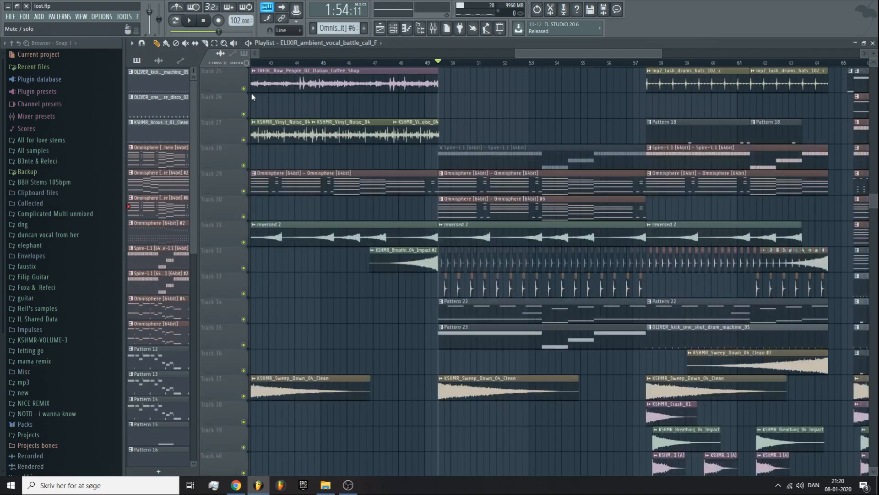
pyautogui.scroll(5, 479, 165)
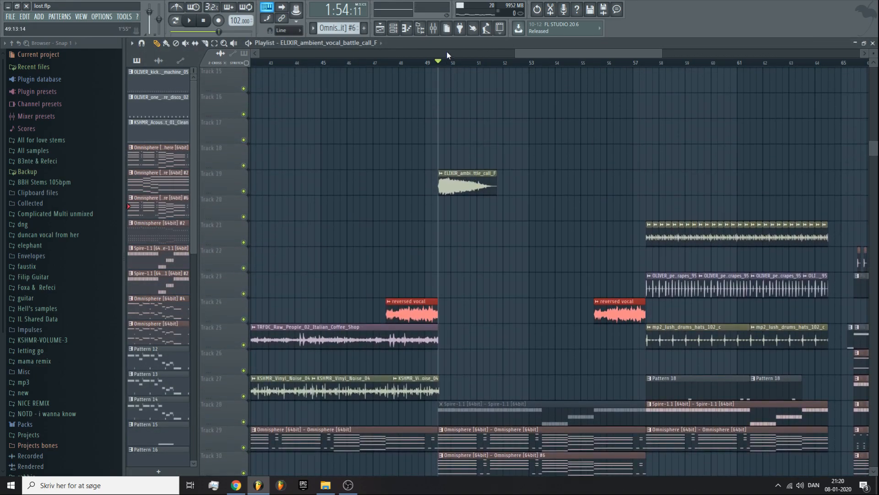
pyautogui.scroll(2, 447, 53)
pyautogui.scroll(-5, 427, 225)
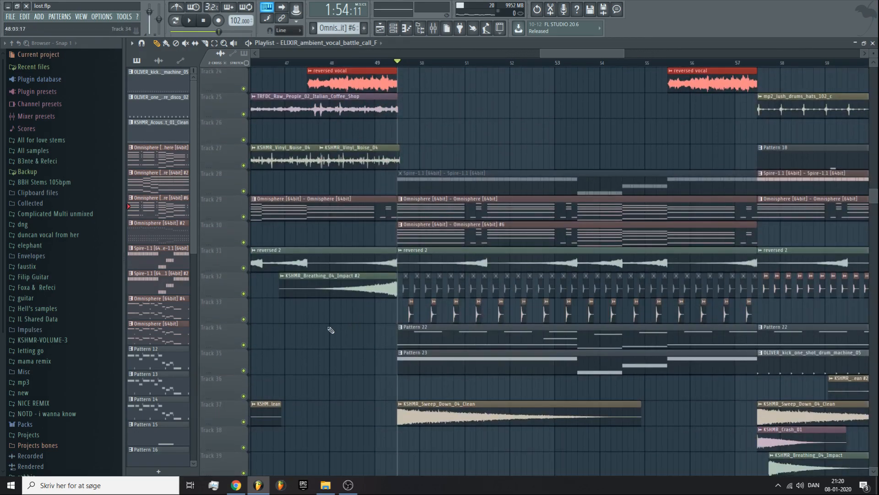
# - Open the first Pattern 22 clip on track 34 in the piano roll and show the channel rack
pyautogui.doubleClick(414, 340)
pyautogui.scroll(-1, 352, 52)
pyautogui.click(379, 28)
pyautogui.click(393, 29)
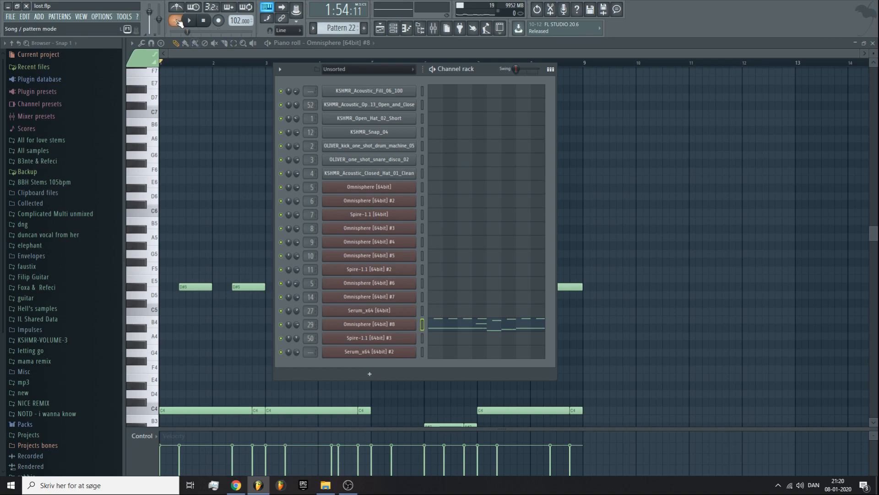
# - Return to the playlist in pattern mode, show the channel rack again and play Pattern 22 from its start
pyautogui.click(379, 28)
pyautogui.scroll(-5, 427, 191)
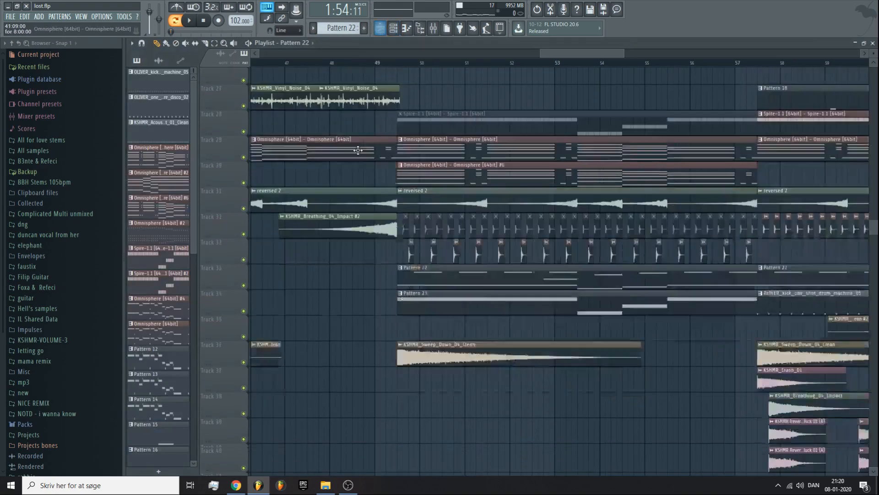
pyautogui.scroll(-3, 532, 54)
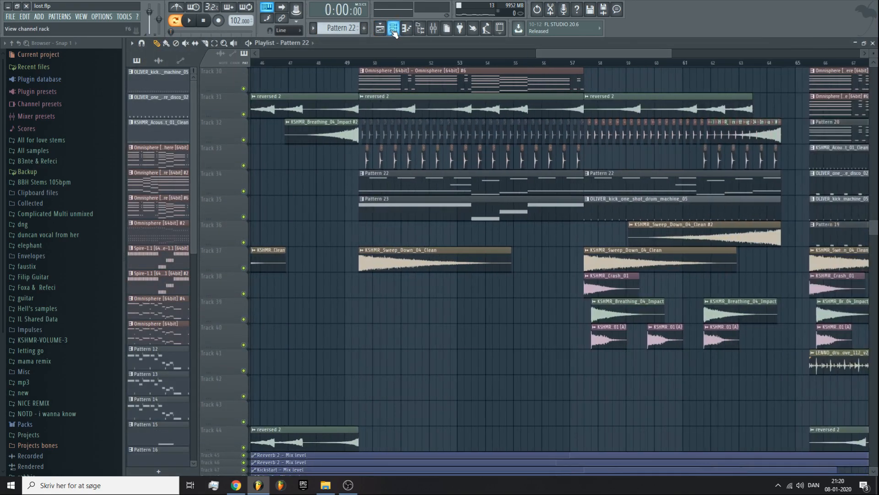
pyautogui.click(393, 29)
pyautogui.press('space')
# - View Omnisphere #8's Fruity Reeverb 2, Kickstart and Fruity parametric EQ 2 effects, and examine its Pattern 22 notes in the piano roll
pyautogui.click(433, 29)
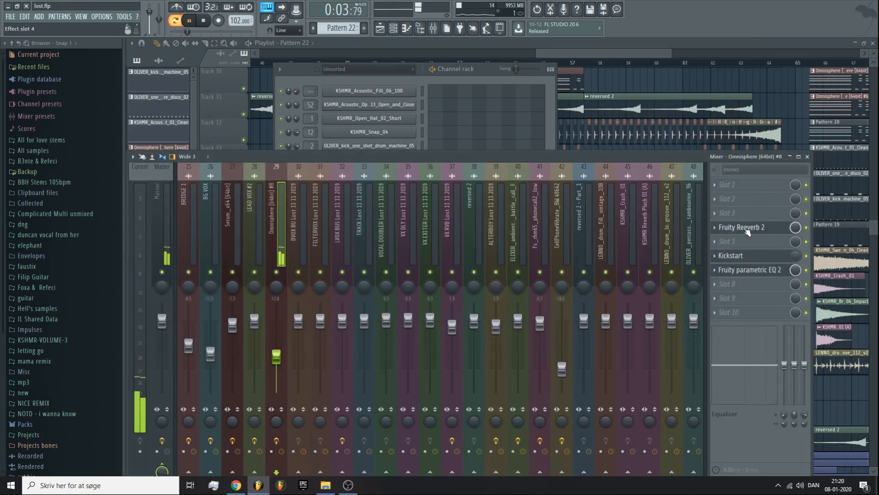
pyautogui.click(747, 228)
pyautogui.click(742, 255)
pyautogui.click(751, 277)
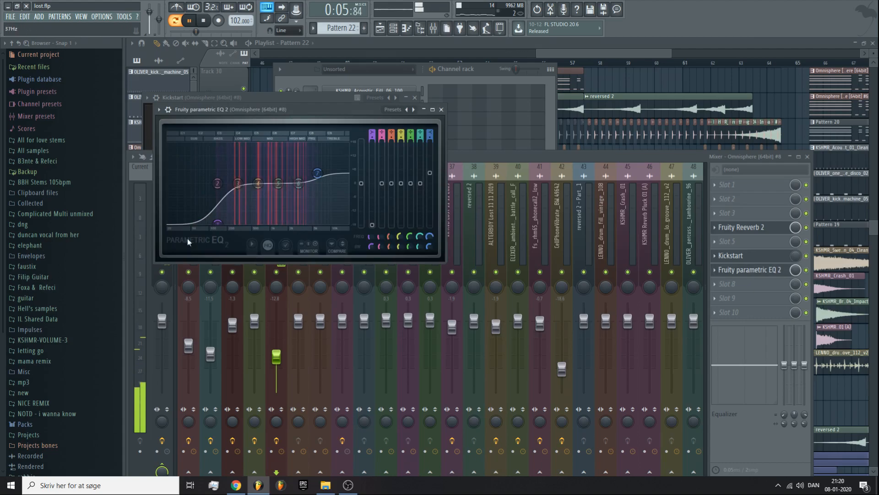
pyautogui.click(407, 29)
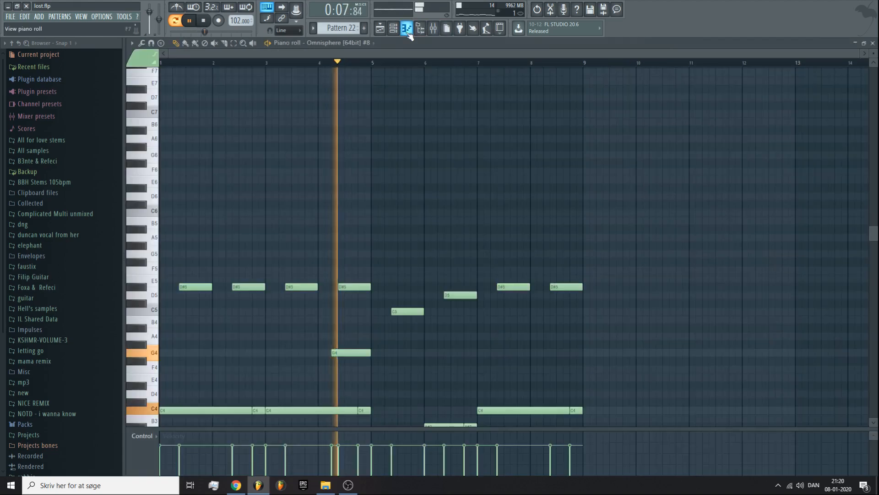
pyautogui.scroll(-3, 419, 202)
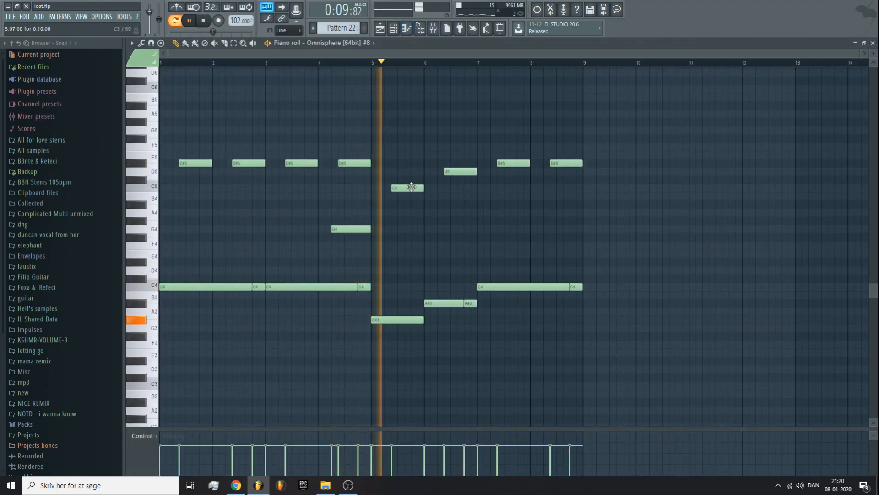
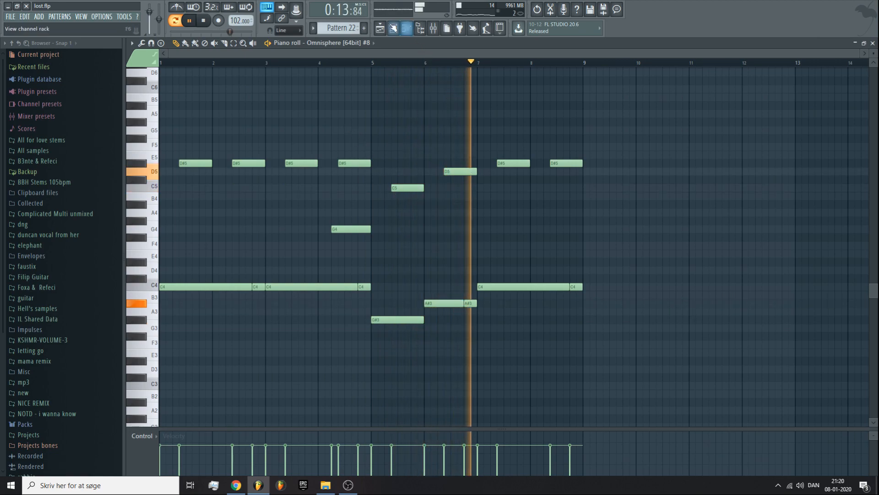
# - Play Pattern 23 from track 35, examine its Spire-1.1 #3 notes in the piano roll and show the channel rack
pyautogui.click(380, 29)
pyautogui.scroll(1, 390, 211)
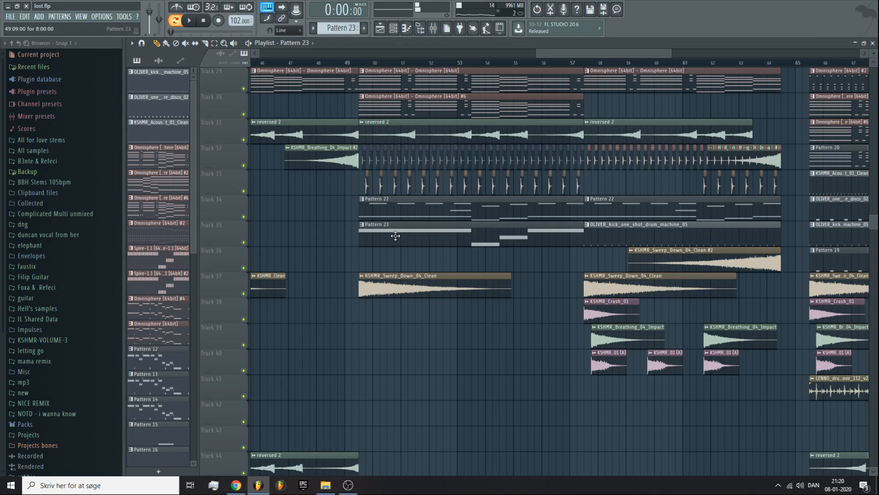
pyautogui.click(394, 28)
pyautogui.click(448, 338)
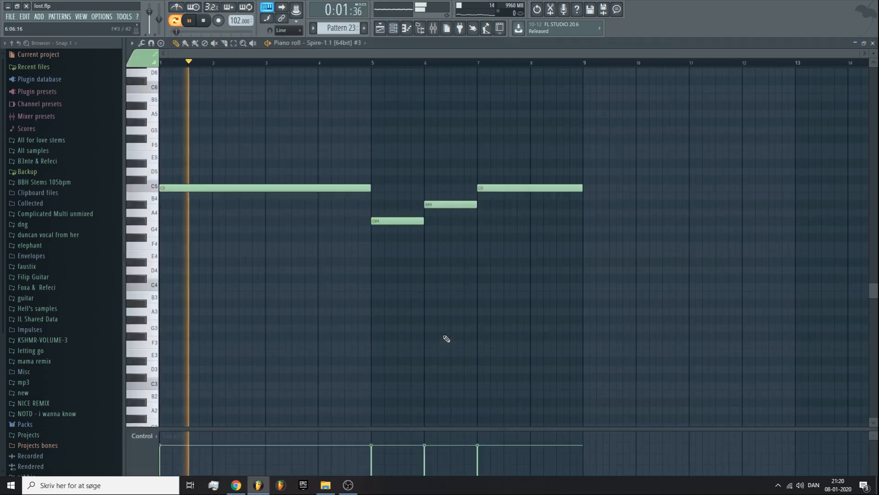
pyautogui.press('F6')
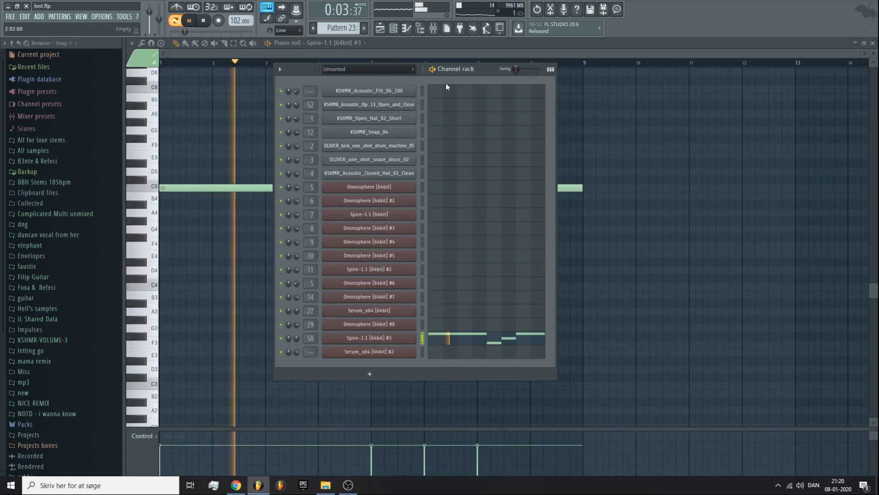
# - Open the mixer and find Spire-1.1 #3's channel on insert 50 to view its effect slots
pyautogui.click(433, 29)
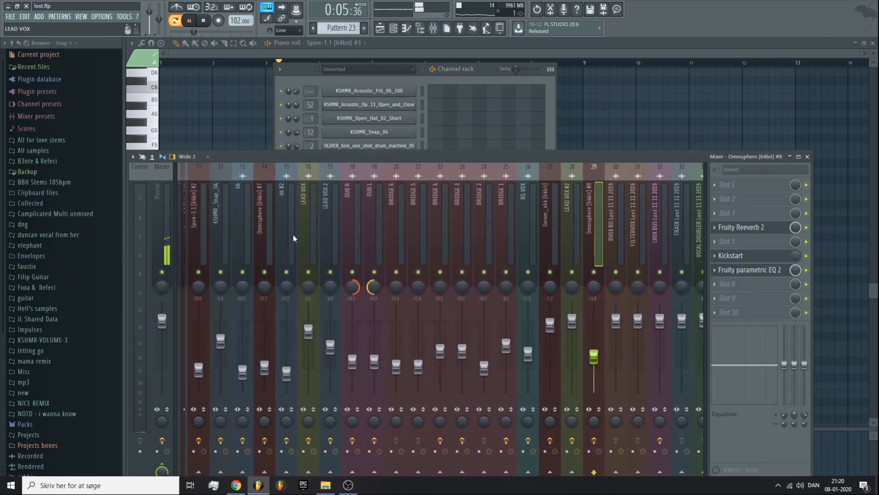
pyautogui.scroll(-12, 323, 228)
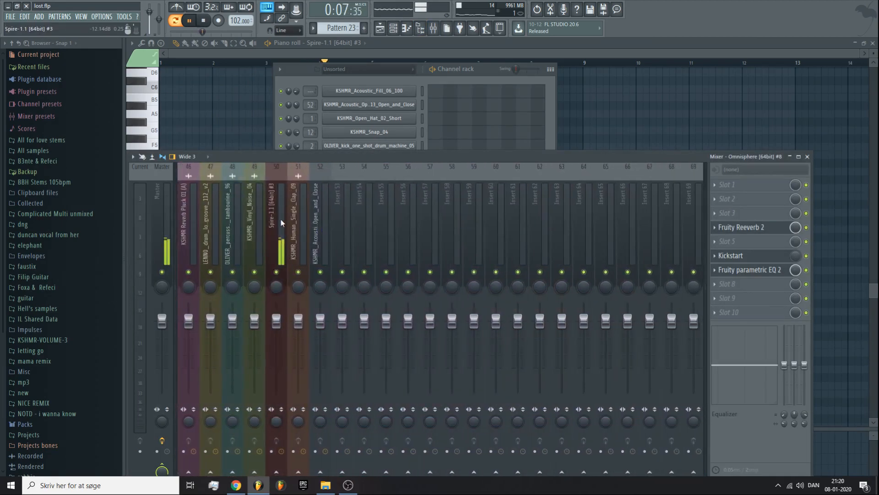
pyautogui.click(283, 222)
# - Return to the playlist and play the song from midway through bar 49 with tracks 34 and 35 soloed
pyautogui.click(379, 29)
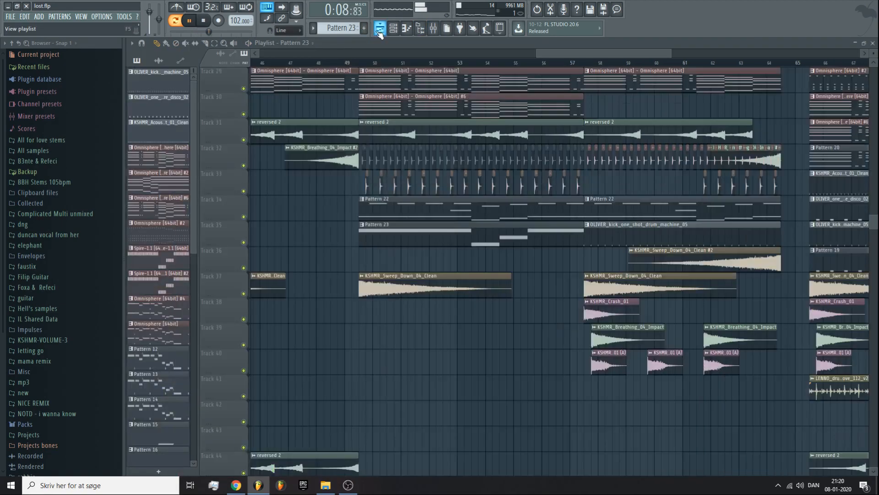
pyautogui.click(360, 63)
pyautogui.scroll(5, 278, 227)
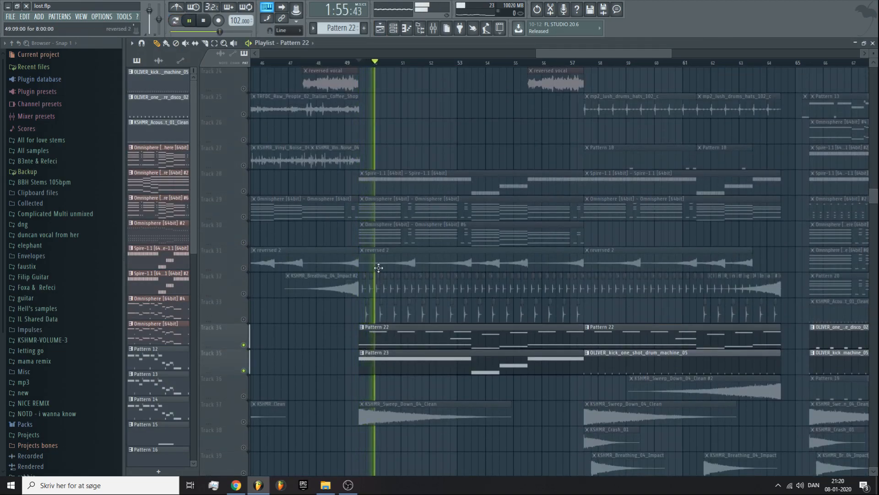
# - Enable the Reeverb 2, Kickstart and Delay 2 automation tracks 45 to 49, 51 and 52 during the soloed playback
pyautogui.scroll(-13, 378, 267)
pyautogui.click(243, 305)
pyautogui.click(243, 297)
pyautogui.click(243, 290)
pyautogui.click(244, 335)
pyautogui.click(244, 342)
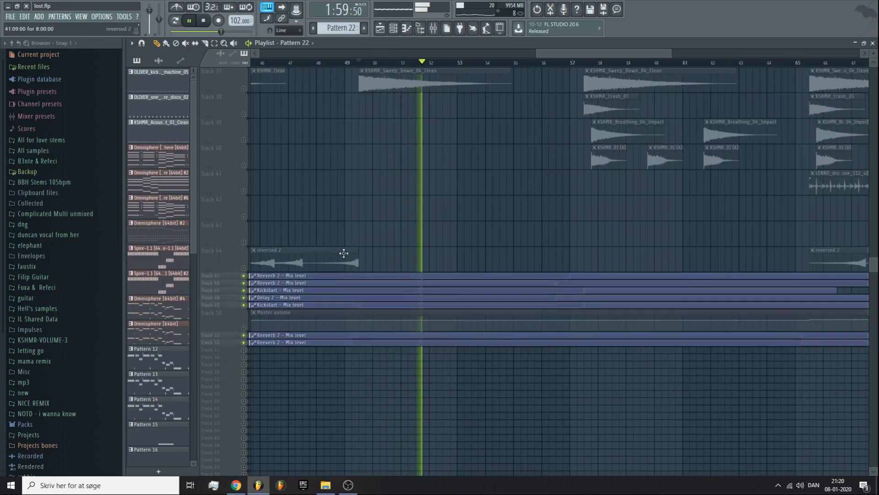
# - Add Omnisphere track 29 and the reversed 2 clips on track 31 to the soloed layers, and stop playback after listening
pyautogui.scroll(11, 338, 252)
pyautogui.click(245, 165)
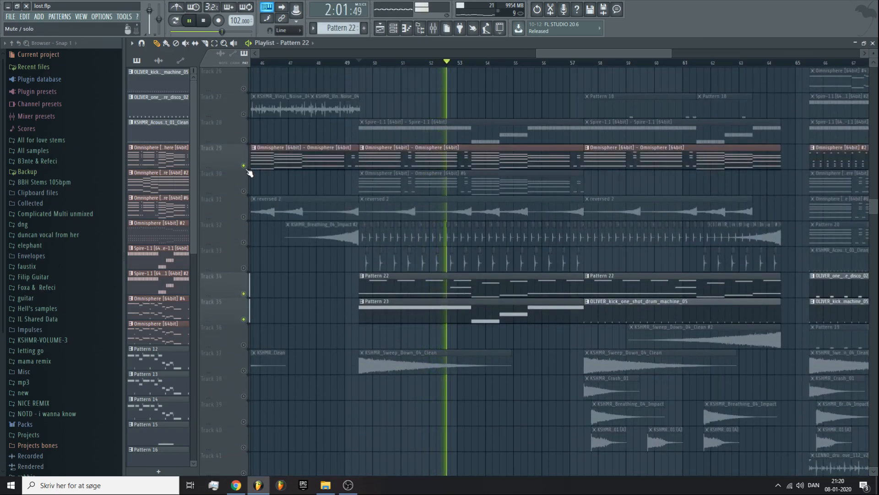
pyautogui.click(243, 217)
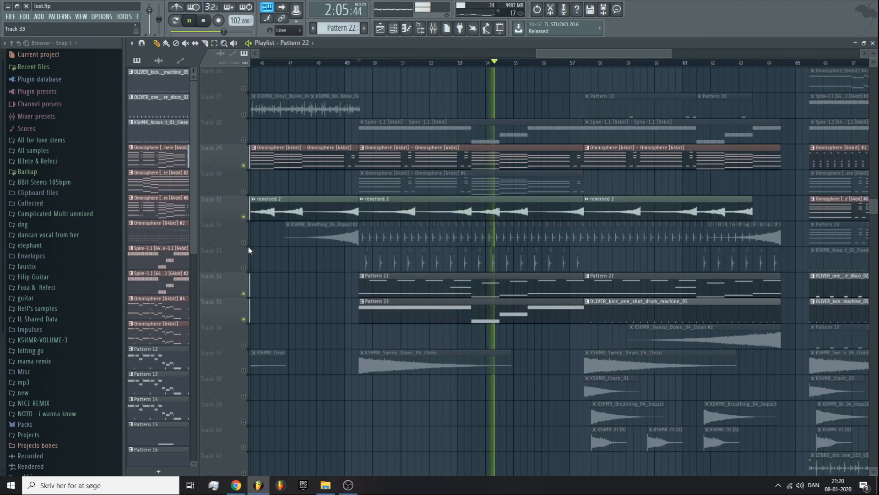
pyautogui.press('space')
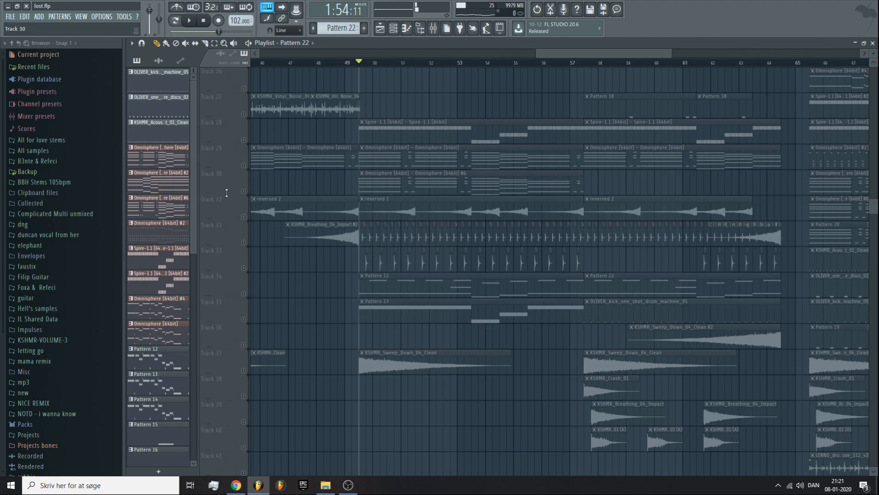
# - Restore all tracks, audition track 33 alone from midway through bar 49 and unsolo it
pyautogui.rightClick(244, 216)
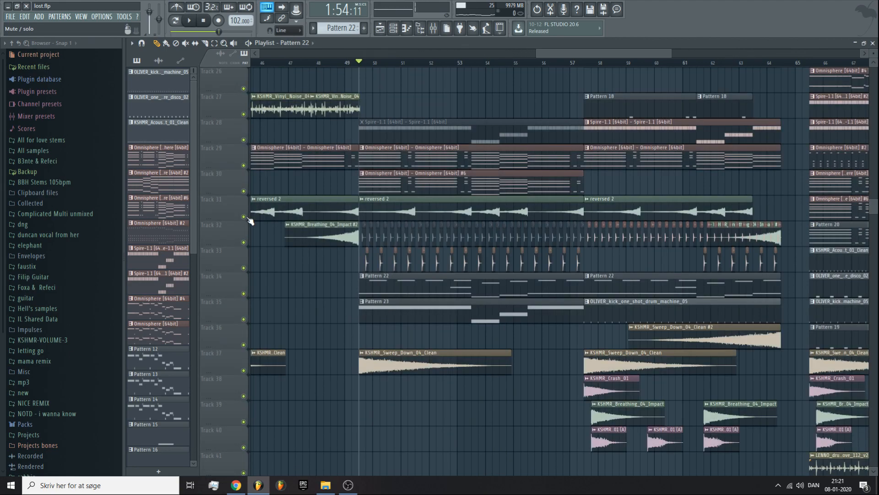
pyautogui.rightClick(243, 268)
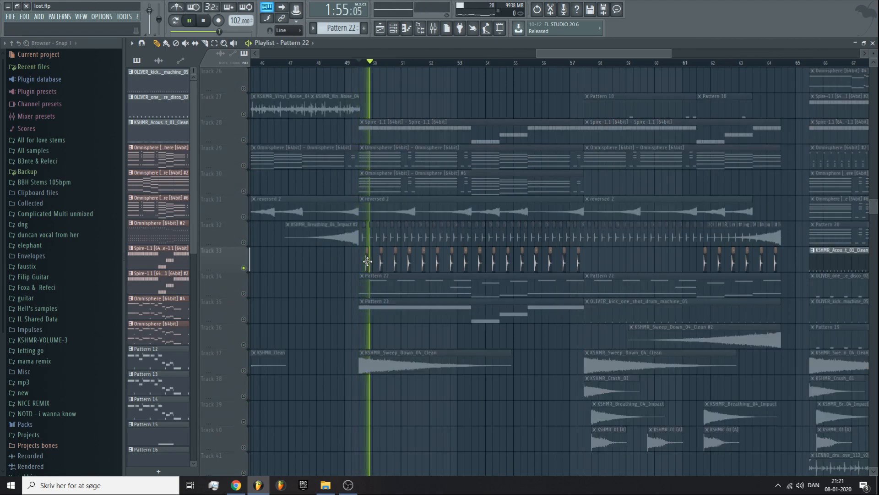
pyautogui.rightClick(244, 268)
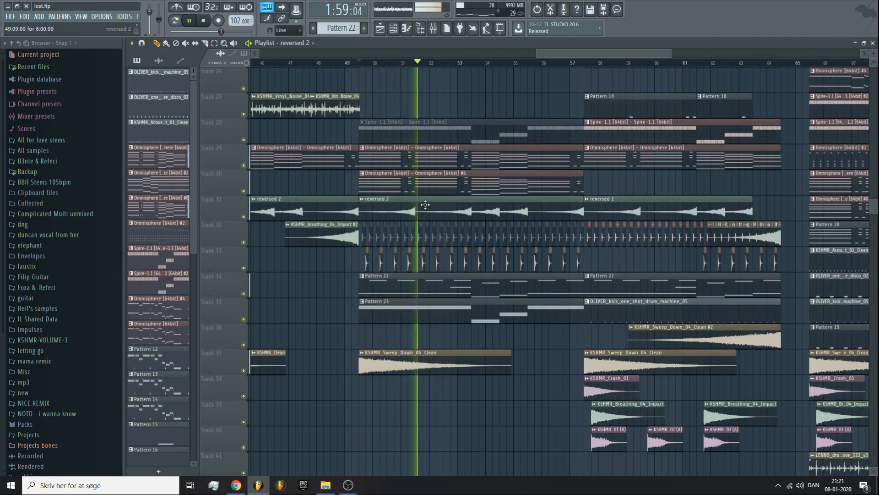
# - Play the full mix from late in bar 53, examine the layers of the following section and stop playback
pyautogui.click(482, 65)
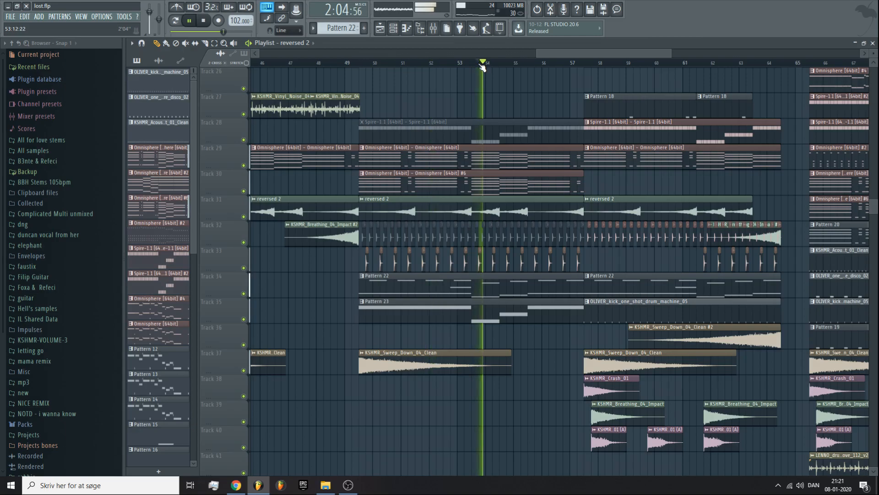
pyautogui.scroll(-2, 523, 55)
pyautogui.scroll(3, 502, 166)
pyautogui.scroll(3, 473, 167)
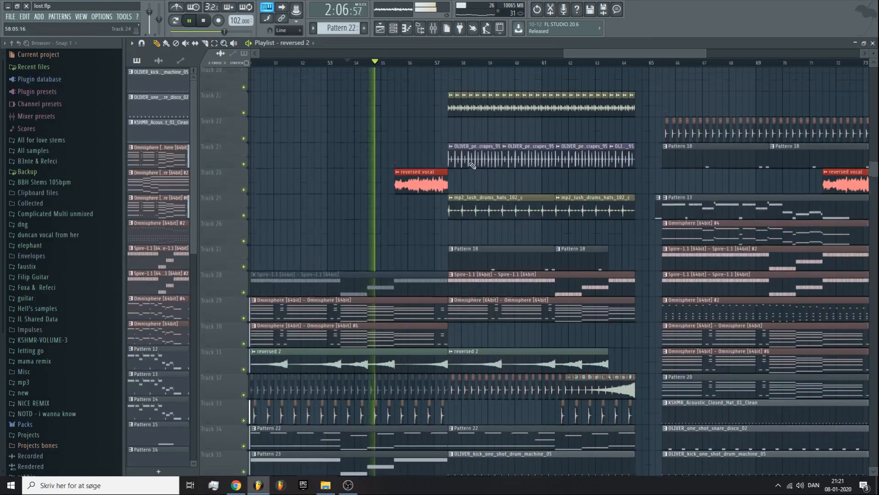
pyautogui.scroll(-5, 425, 137)
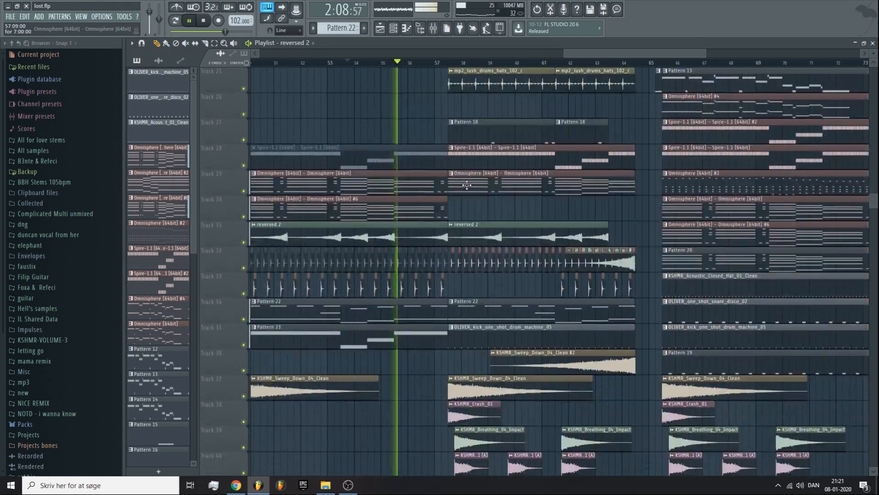
pyautogui.scroll(2, 466, 183)
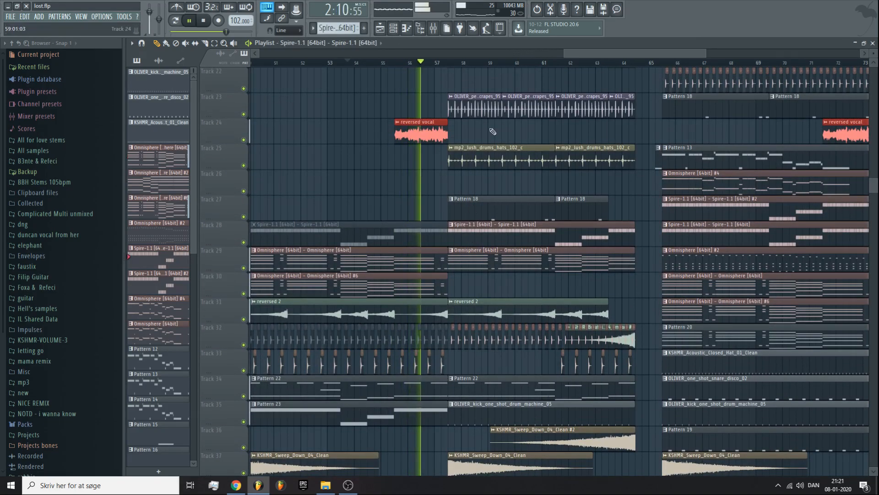
pyautogui.click(481, 155)
pyautogui.moveTo(461, 54); pyautogui.dragTo(561, 54)
pyautogui.click(564, 215)
pyautogui.scroll(-3, 561, 202)
pyautogui.scroll(2, 554, 133)
pyautogui.scroll(1, 547, 63)
pyautogui.press('space')
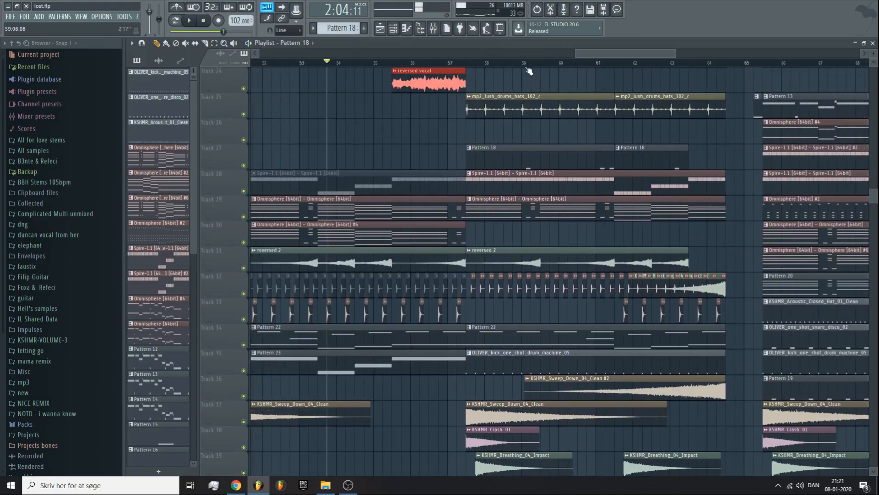
# - Put the playhead midway through bar 57 and examine the layers on track 21 and below in a closer view
pyautogui.scroll(6, 471, 137)
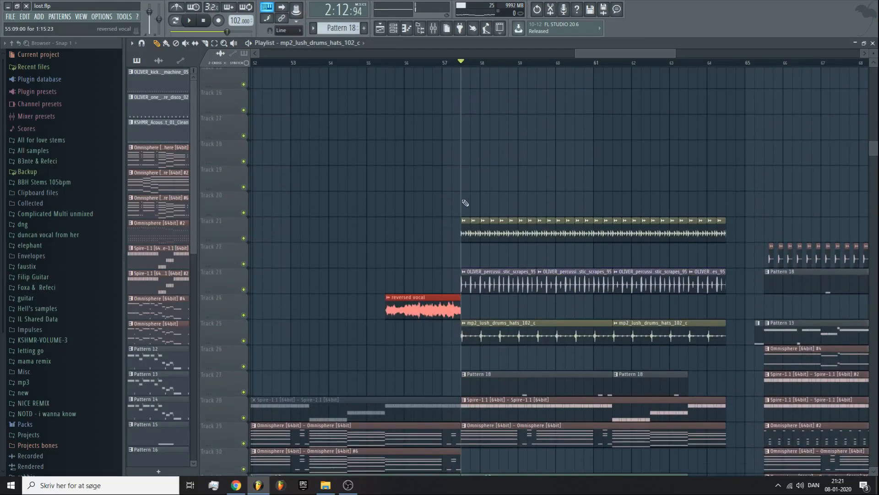
pyautogui.scroll(-8, 466, 178)
pyautogui.scroll(2, 476, 54)
pyautogui.click(452, 193)
pyautogui.scroll(4, 440, 190)
pyautogui.click(386, 176)
pyautogui.scroll(6, 251, 153)
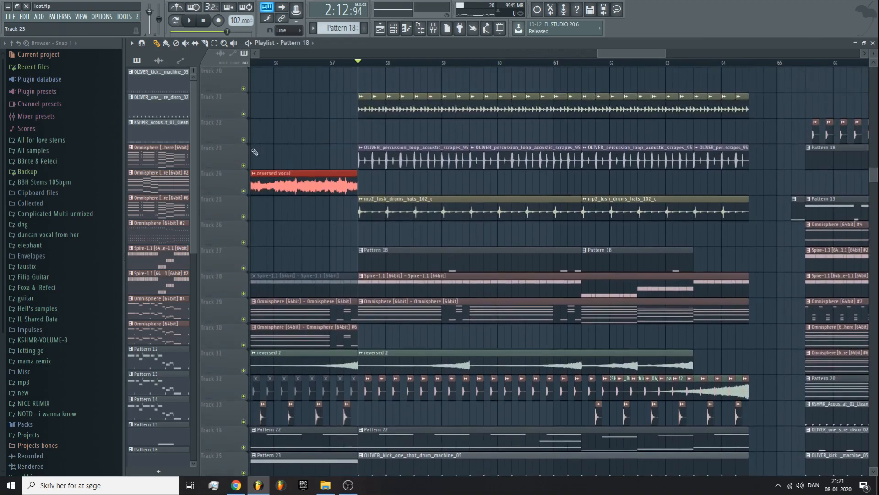
# - Solo track 21 to audition the AVB_85_Abrasive_Hi_Hat_Snare clips from midway through bar 57, and unsolo it
pyautogui.rightClick(243, 191)
pyautogui.press('space')
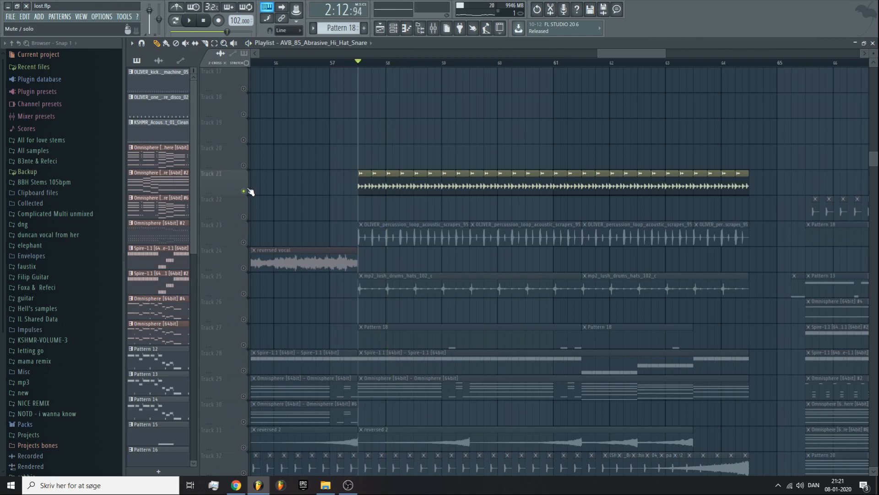
pyautogui.rightClick(245, 190)
# - View the AVB_85_Abrasive_Hi_Hat_Snare sample settings and its mixer channel 49, and close both windows
pyautogui.press('space')
pyautogui.doubleClick(380, 174)
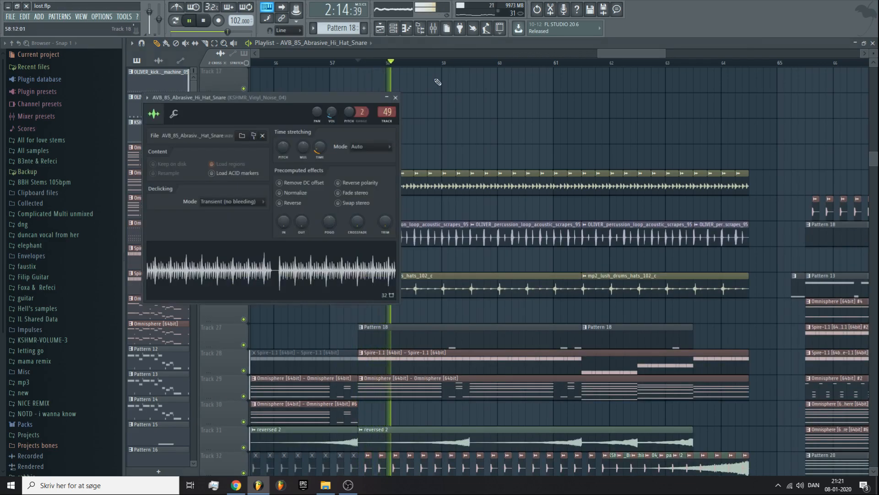
pyautogui.click(433, 29)
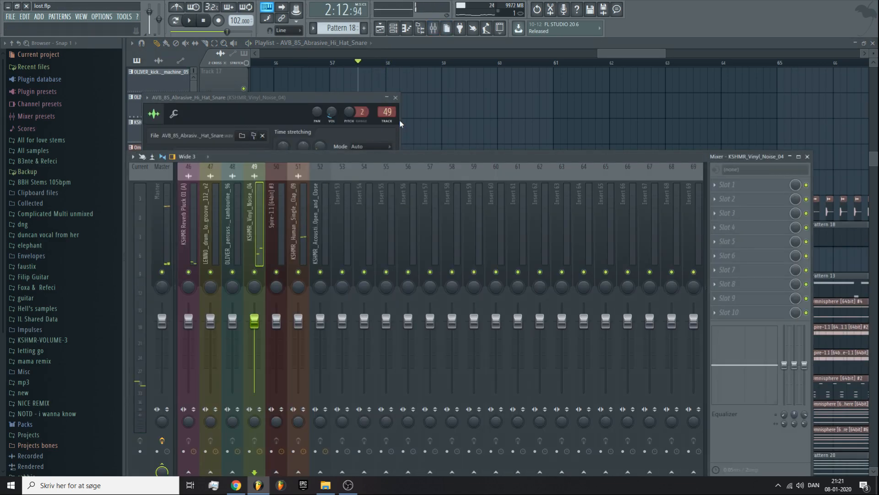
pyautogui.rightClick(461, 128)
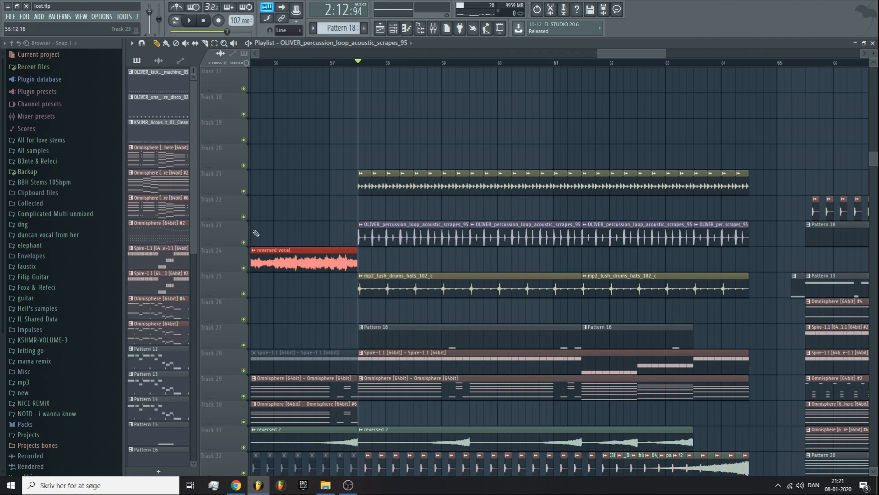
# - Solo track 23 to audition the OLIVER percussion scrapes loop, adding track 21 to it before stopping playback
pyautogui.scroll(-1, 363, 56)
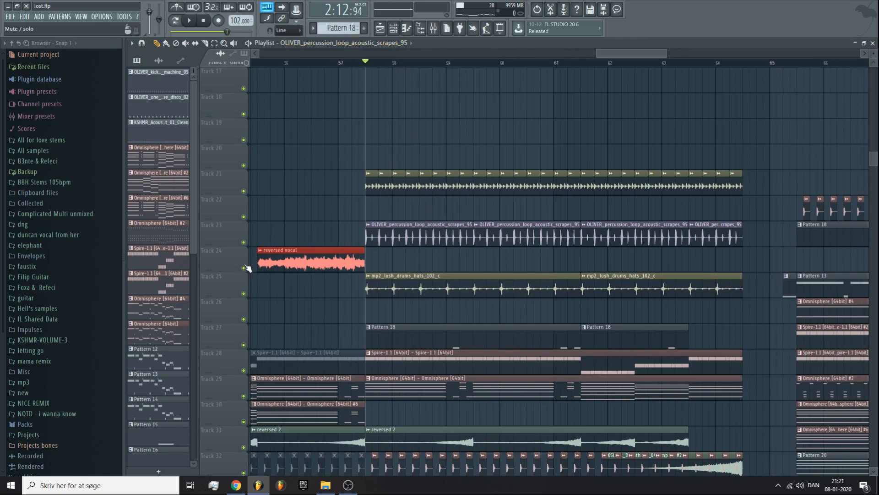
pyautogui.rightClick(244, 243)
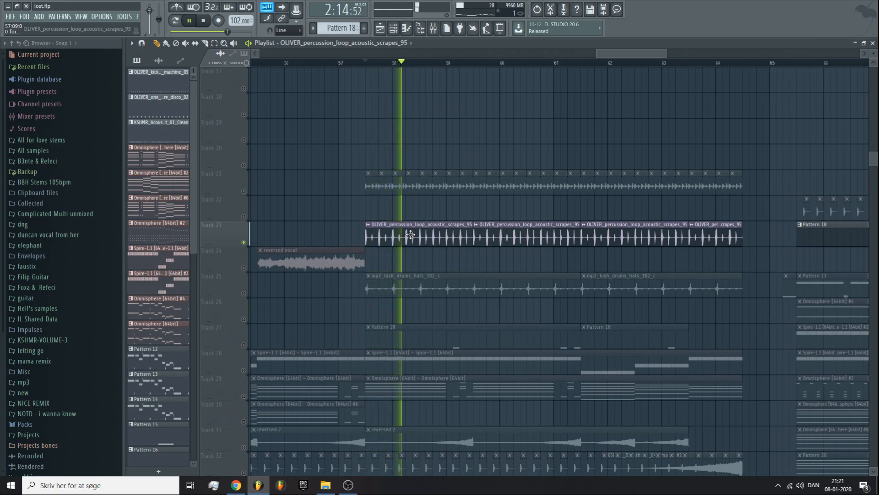
pyautogui.click(244, 191)
pyautogui.press('space')
# - Audition the mp2_lush_drums_hats_102_c clips on track 25 alone and together with tracks 23 and 21, and restore all tracks
pyautogui.rightClick(244, 293)
pyautogui.press('space')
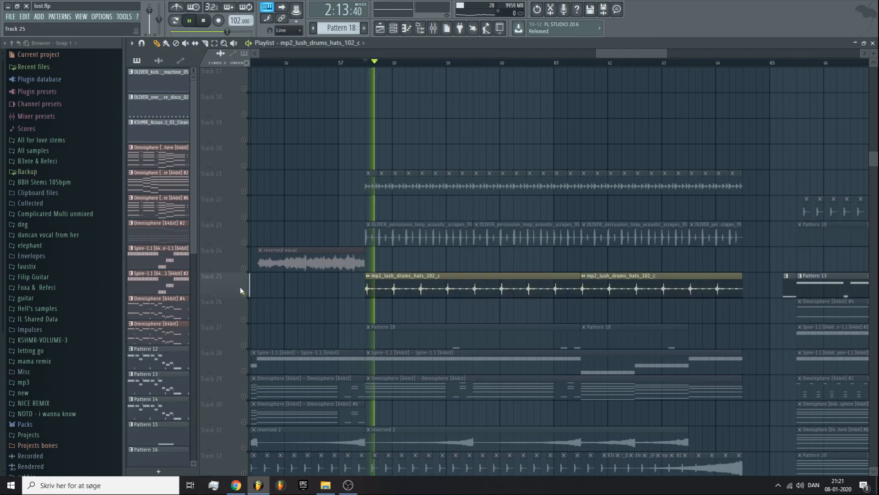
pyautogui.click(244, 242)
pyautogui.click(244, 191)
pyautogui.rightClick(244, 191)
pyautogui.rightClick(243, 191)
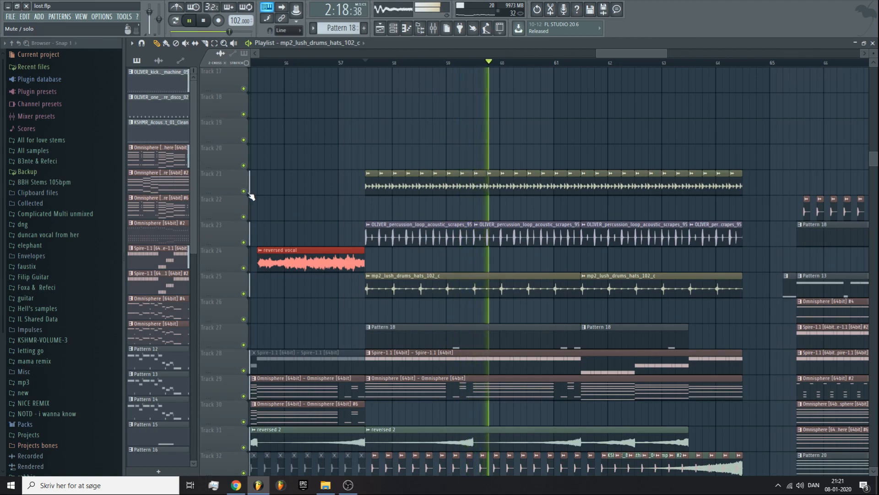
# - Mute the percussion clips on tracks 21, 23 and 25 from midway through bar 57 to compare playback, and unmute them
pyautogui.click(185, 43)
pyautogui.press('space')
pyautogui.moveTo(369, 183); pyautogui.dragTo(726, 186)
pyautogui.moveTo(770, 240); pyautogui.dragTo(431, 230)
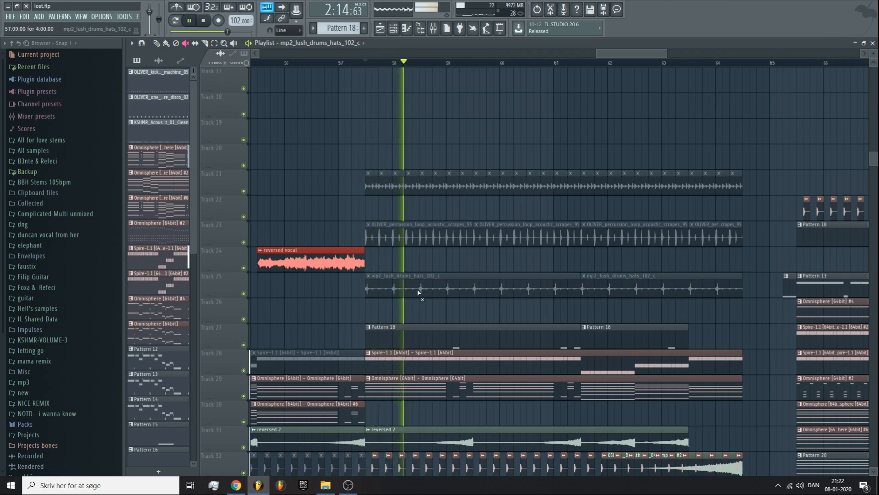
pyautogui.moveTo(418, 291)
pyautogui.mouseDown()
pyautogui.moveTo(507, 292)
pyautogui.moveTo(698, 235)
pyautogui.moveTo(666, 221)
pyautogui.moveTo(403, 219)
pyautogui.moveTo(347, 180)
pyautogui.moveTo(747, 164)
pyautogui.moveTo(742, 184)
pyautogui.mouseUp()
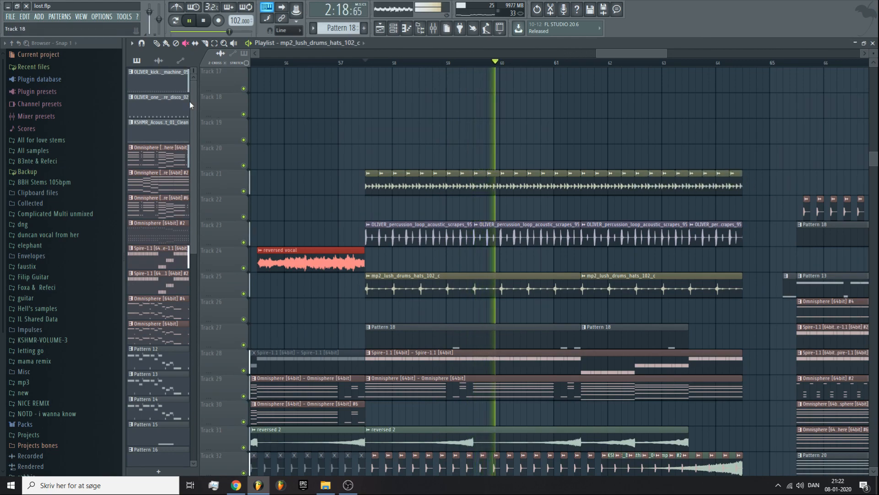
pyautogui.click(157, 43)
pyautogui.press('space')
# - Solo track 32 and play its pain_hat clips from midway through bar 57
pyautogui.scroll(-3, 441, 216)
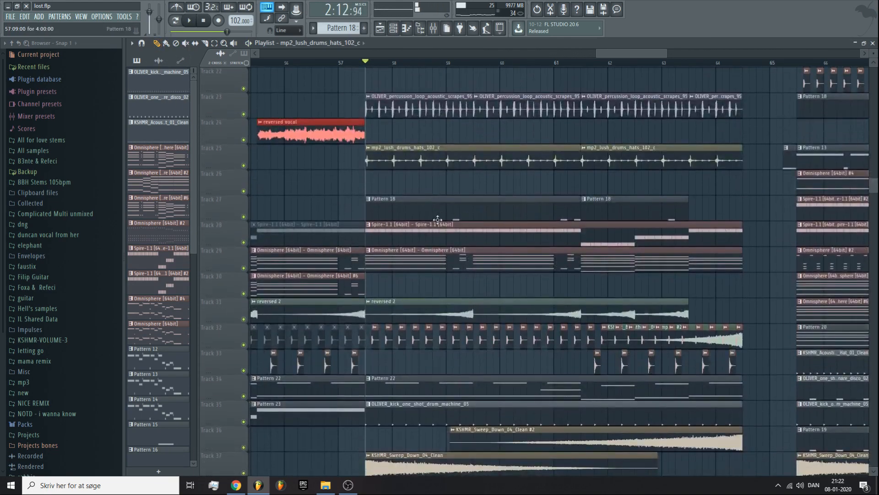
pyautogui.scroll(-7, 432, 210)
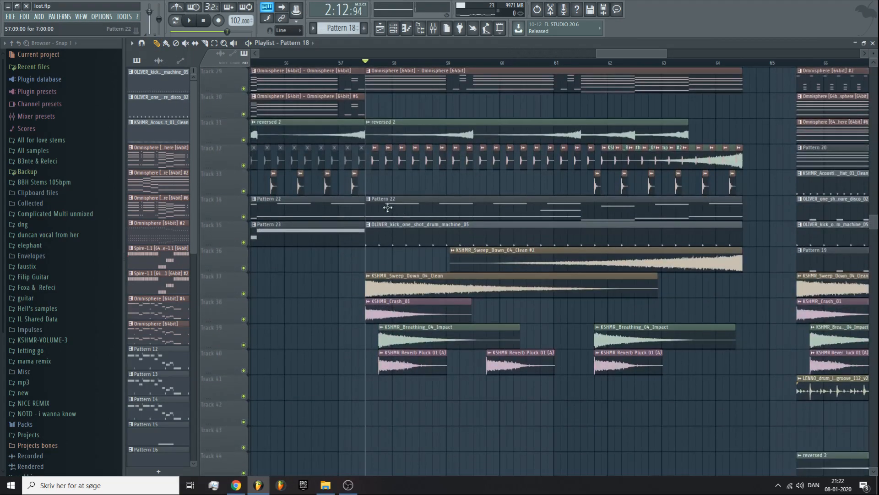
pyautogui.rightClick(244, 165)
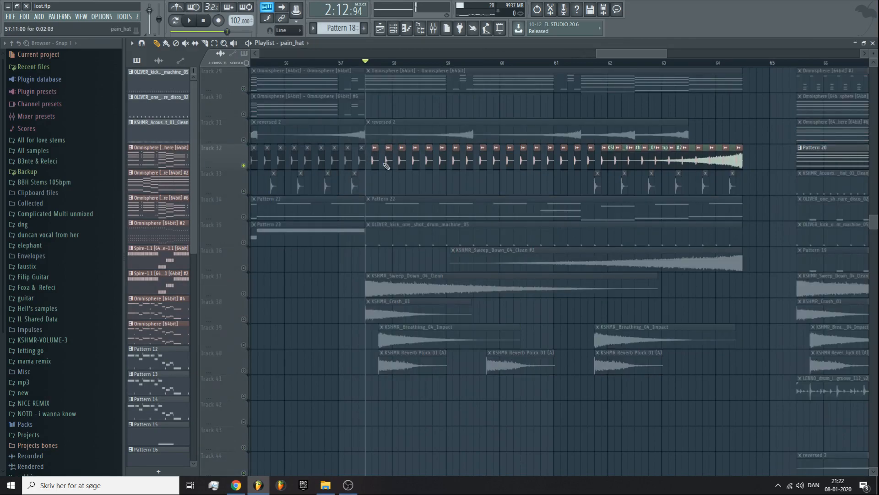
pyautogui.press('space')
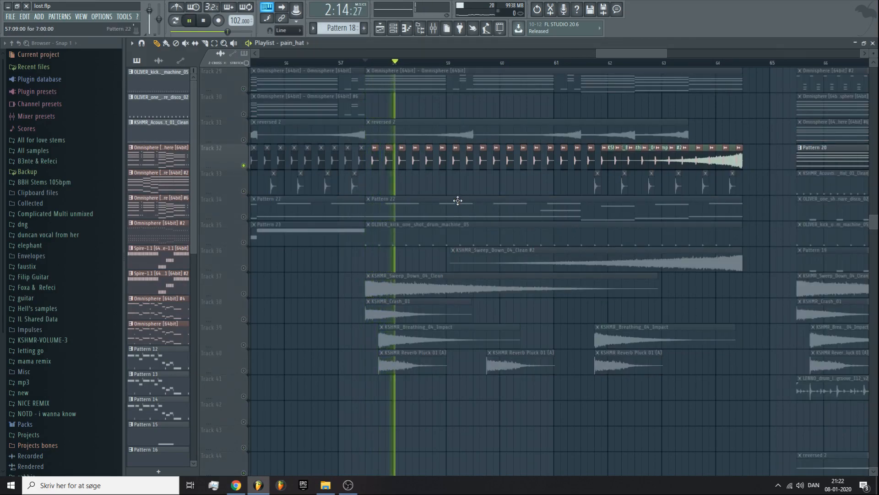
# - Restore all tracks after the track 32 solo and play the full mix from midway through bar 57 before stopping playback
pyautogui.scroll(2, 453, 206)
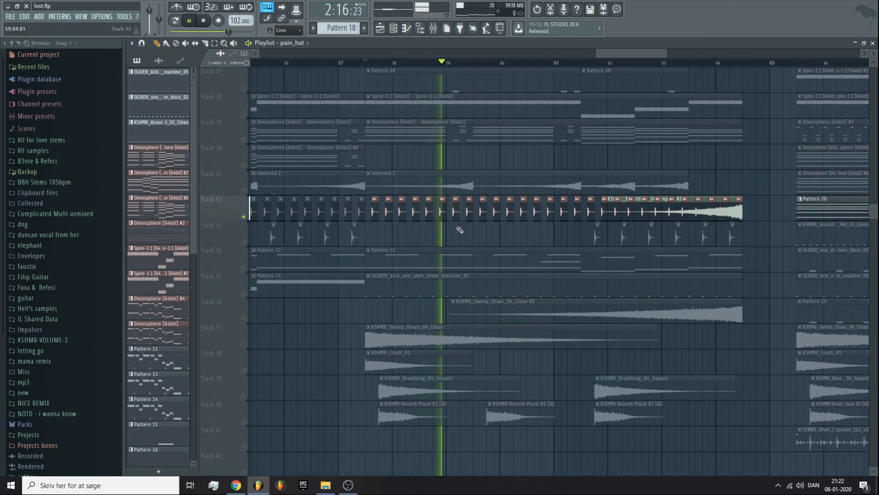
pyautogui.scroll(2, 456, 217)
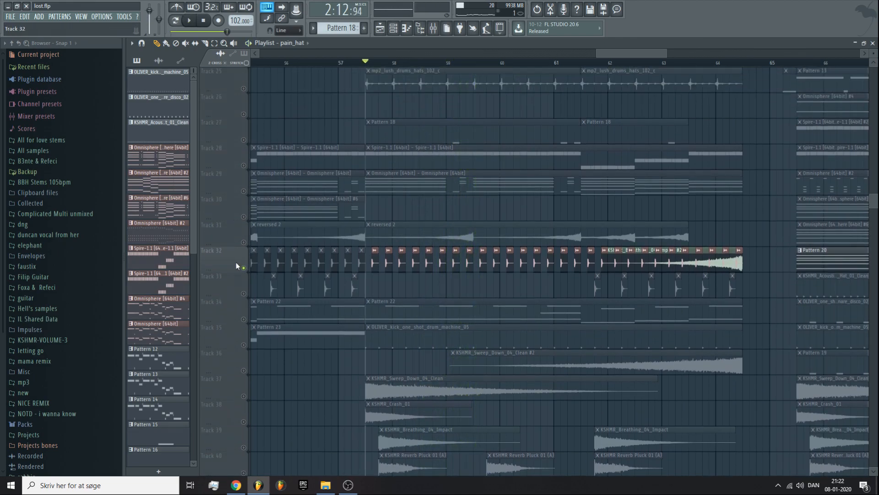
pyautogui.rightClick(243, 268)
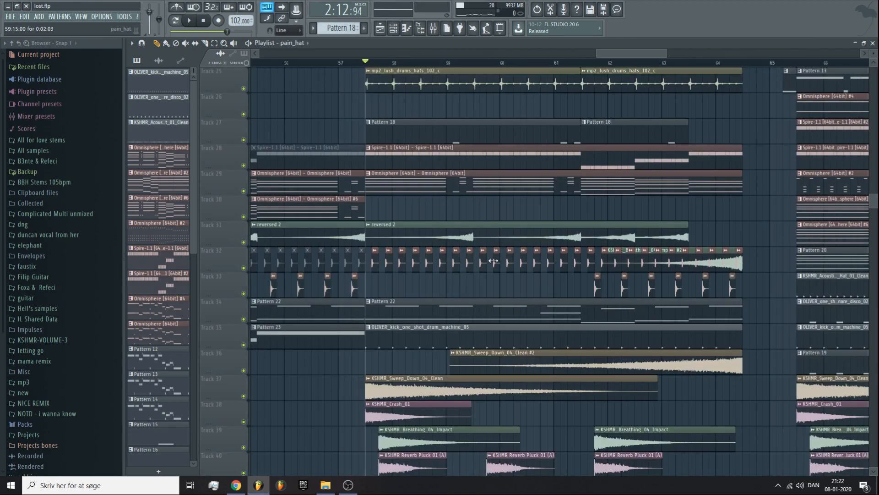
pyautogui.scroll(-2, 491, 309)
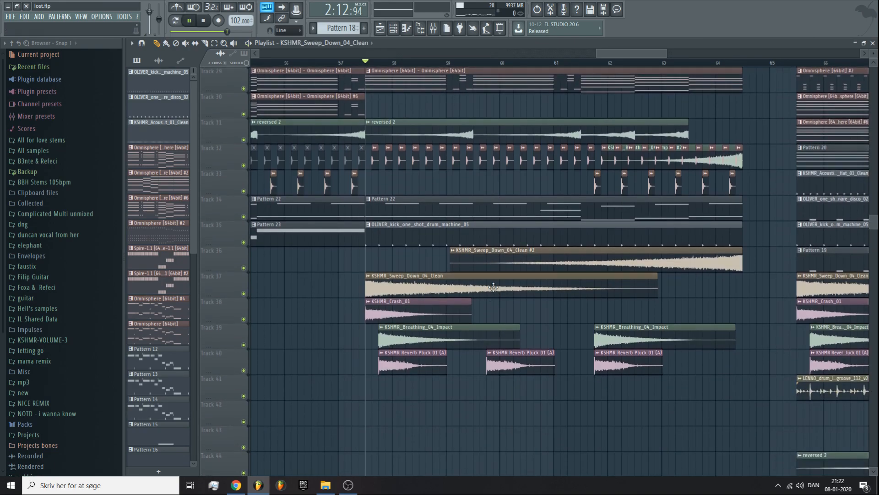
pyautogui.press('space')
pyautogui.scroll(4, 601, 124)
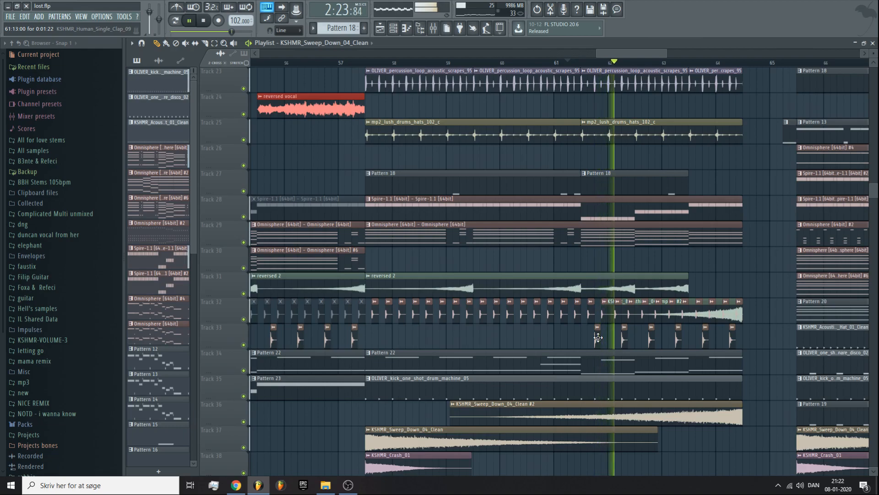
pyautogui.scroll(-2, 590, 54)
pyautogui.press('space')
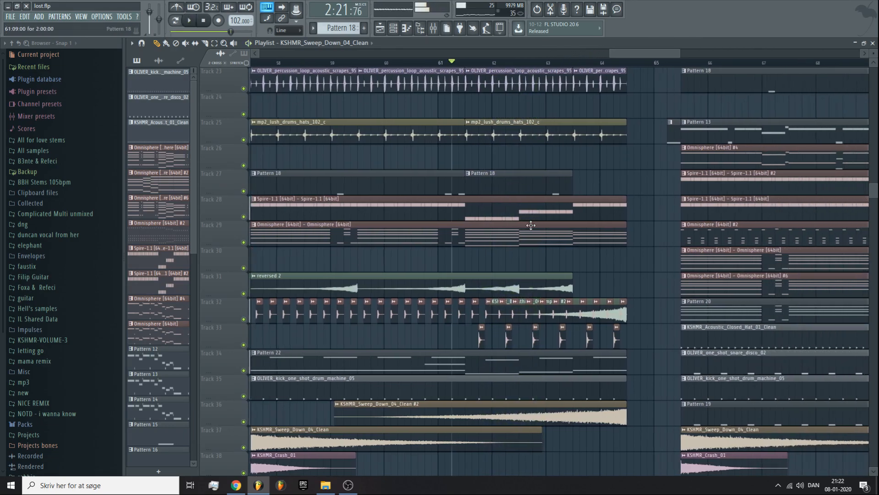
# - Inspect the KSHMR_Human_Single_Clap_09 sample on track 33 and its mixer insert during playback, and return to the playlist
pyautogui.doubleClick(482, 336)
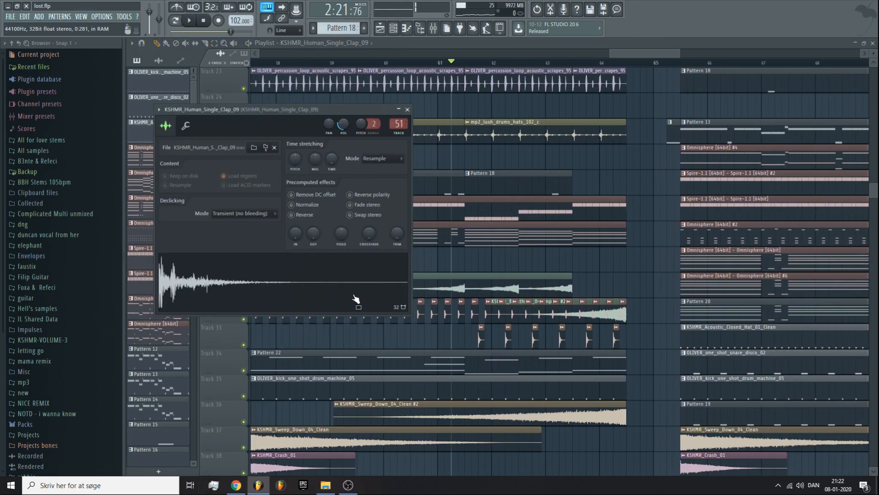
pyautogui.press('space')
pyautogui.press('F9')
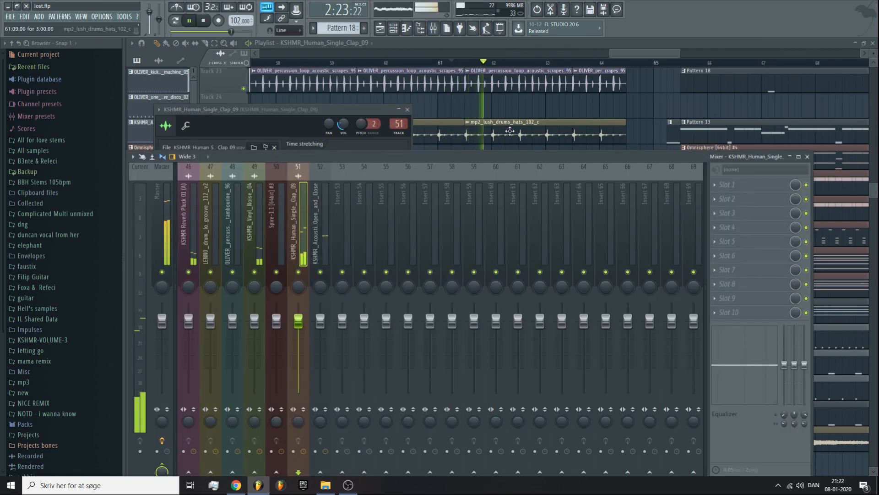
pyautogui.press('F5')
# - Play on from bar 62 to bar 68, examining the drop's layers and the vocal tracks with the Reeverb 2 mix level automation
pyautogui.scroll(2, 540, 73)
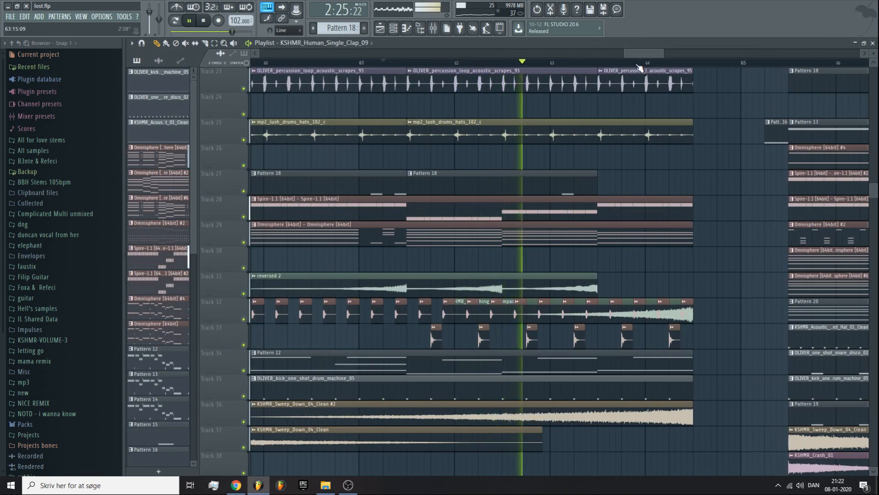
pyautogui.scroll(-2, 640, 65)
pyautogui.scroll(-1, 541, 228)
pyautogui.scroll(2, 540, 228)
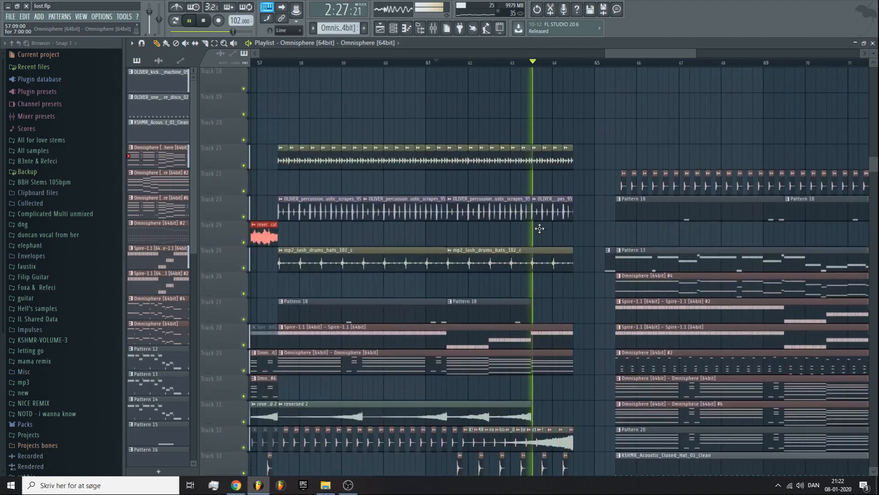
pyautogui.scroll(-1, 594, 62)
pyautogui.scroll(6, 589, 129)
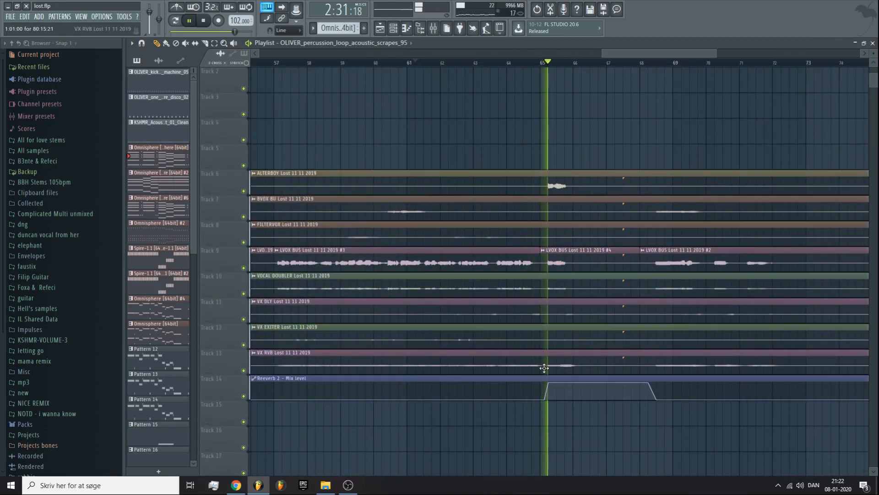
pyautogui.scroll(-1, 605, 51)
pyautogui.scroll(-3, 584, 196)
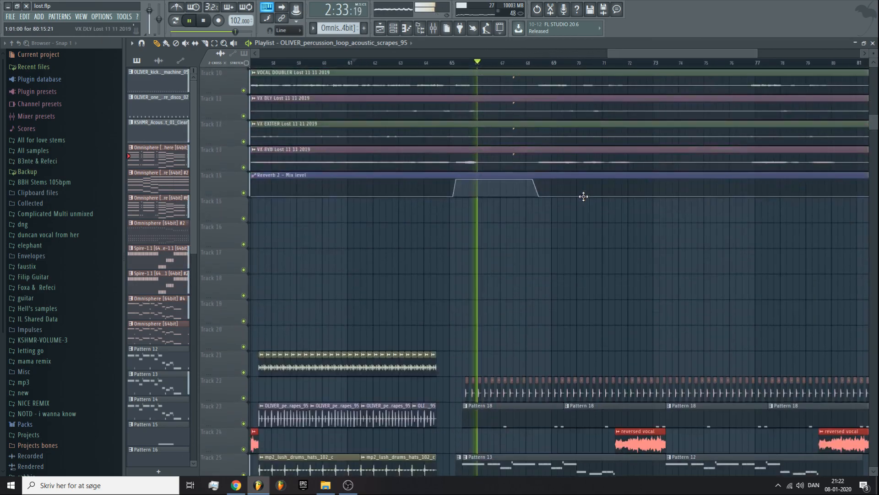
pyautogui.scroll(-9, 590, 163)
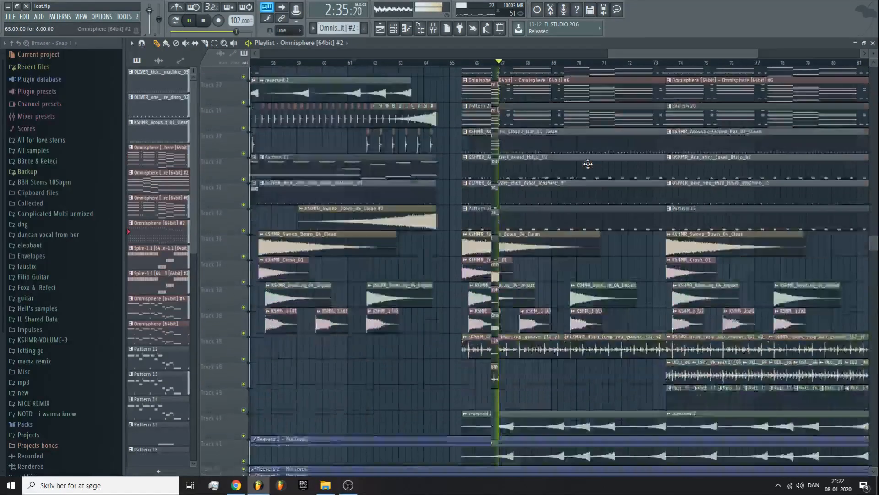
pyautogui.scroll(9, 588, 164)
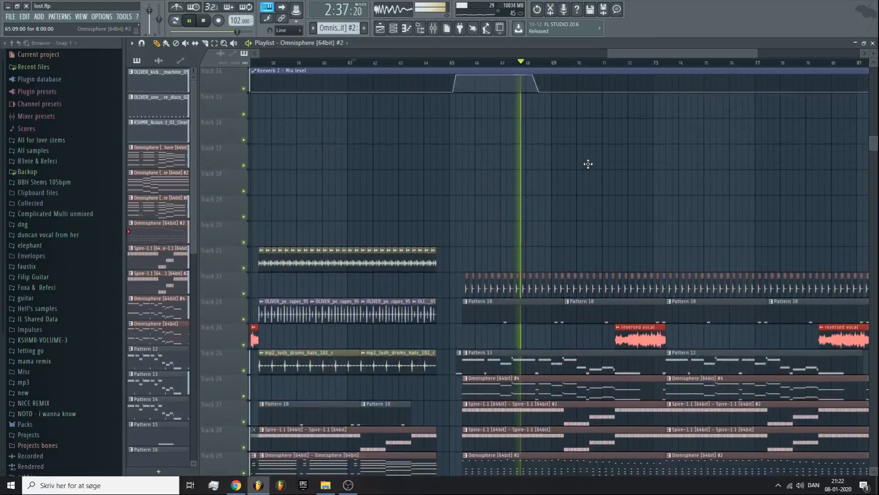
pyautogui.scroll(2, 579, 154)
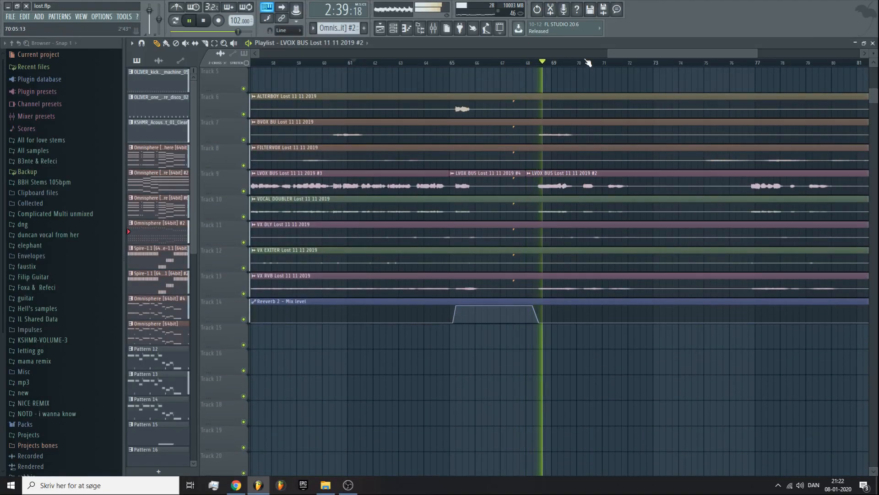
# - Stop playback, move the playhead into bar 64, and examine the whole arrangement across all tracks
pyautogui.press('space')
pyautogui.scroll(1, 585, 54)
pyautogui.scroll(-5, 585, 53)
pyautogui.scroll(1, 584, 54)
pyautogui.scroll(-4, 585, 60)
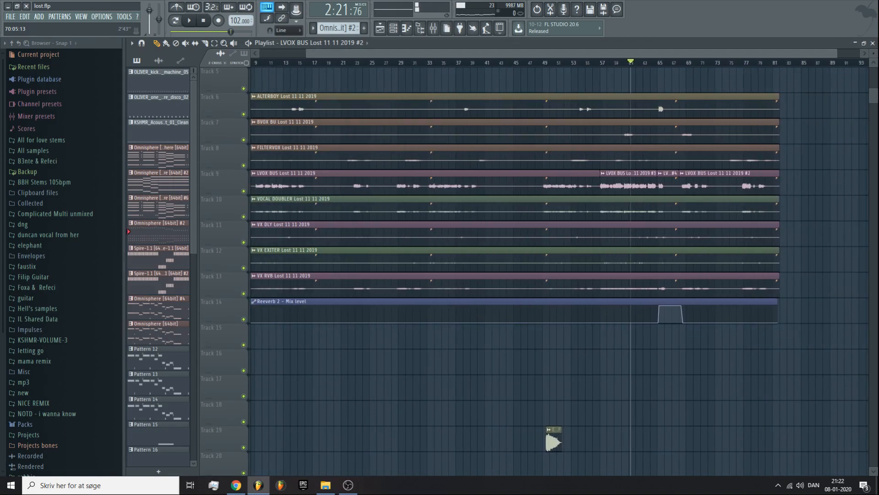
pyautogui.scroll(10, 585, 61)
pyautogui.click(585, 61)
pyautogui.scroll(-8, 584, 53)
pyautogui.scroll(-3, 212, 178)
pyautogui.scroll(-1, 192, 179)
pyautogui.scroll(-2, 234, 185)
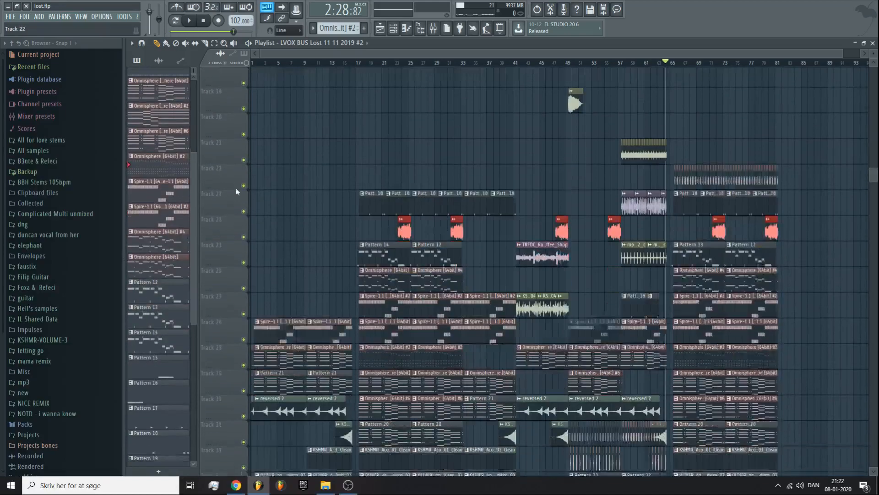
pyautogui.click(244, 166)
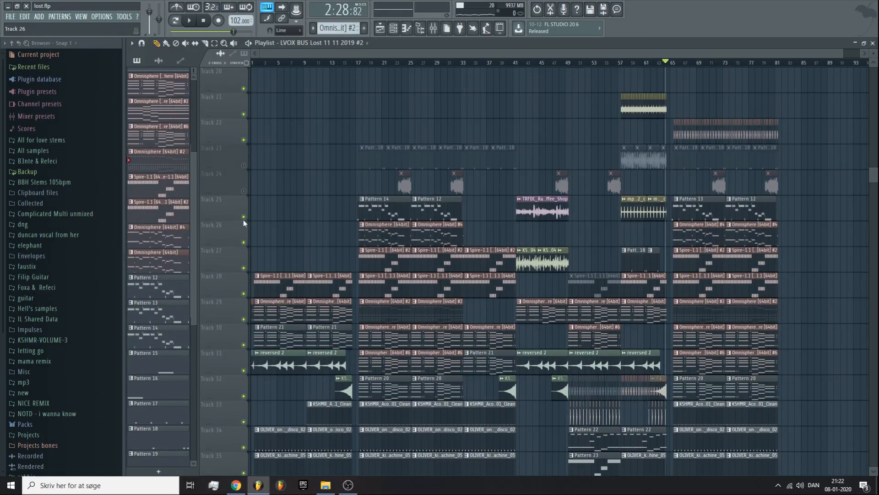
pyautogui.moveTo(243, 216); pyautogui.dragTo(246, 323)
pyautogui.click(243, 346)
# - Isolate the vocal stems on tracks 6 to 13 and move the playhead to the start of the song
pyautogui.scroll(5, 291, 177)
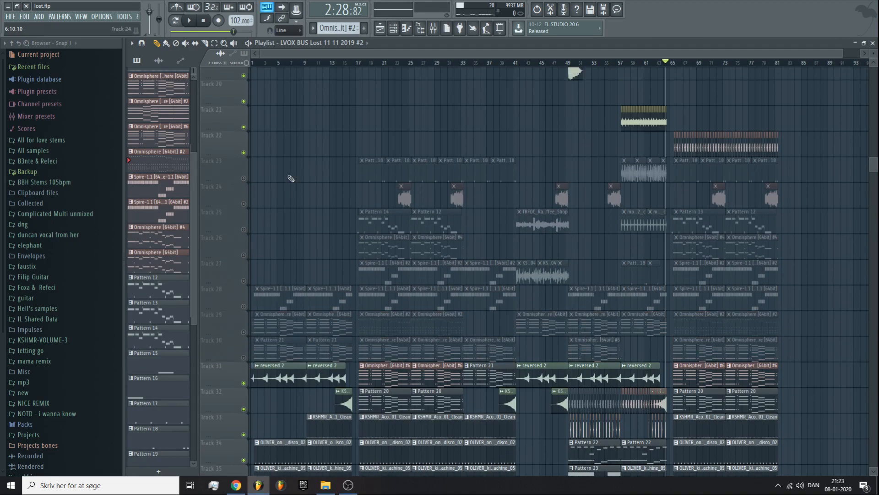
pyautogui.rightClick(244, 165)
pyautogui.click(244, 191)
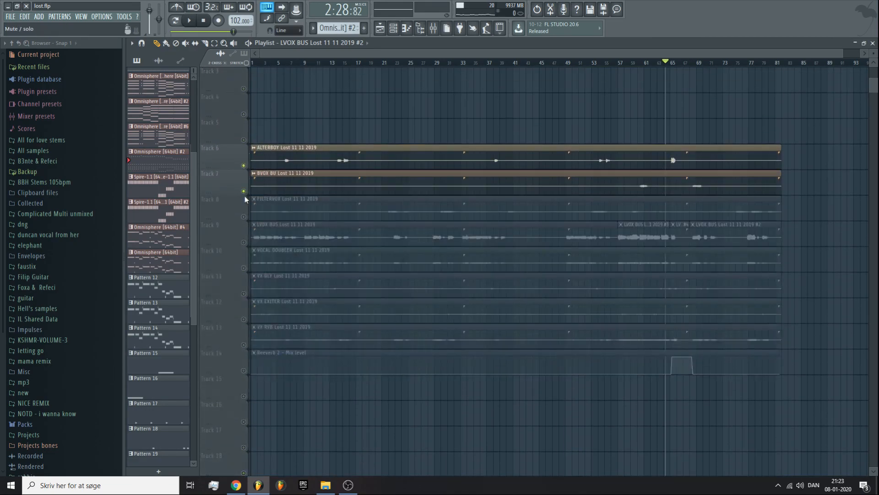
pyautogui.moveTo(245, 220); pyautogui.dragTo(247, 347)
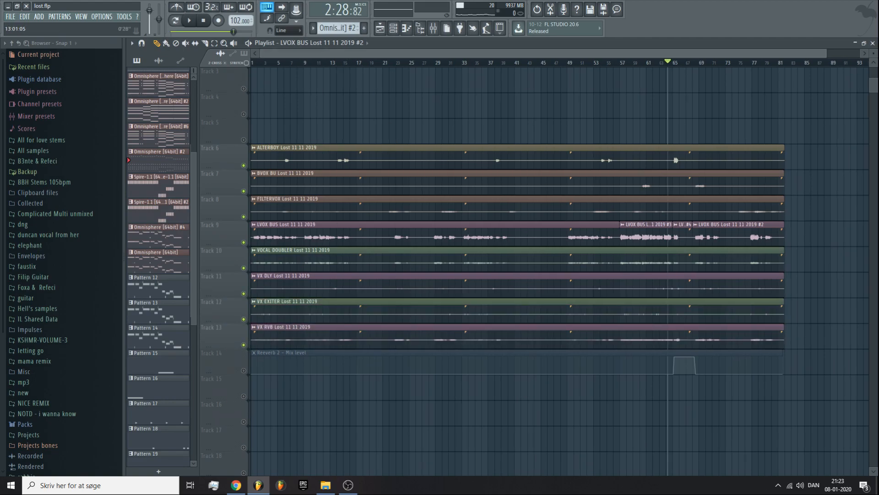
pyautogui.scroll(5, 325, 54)
pyautogui.click(252, 63)
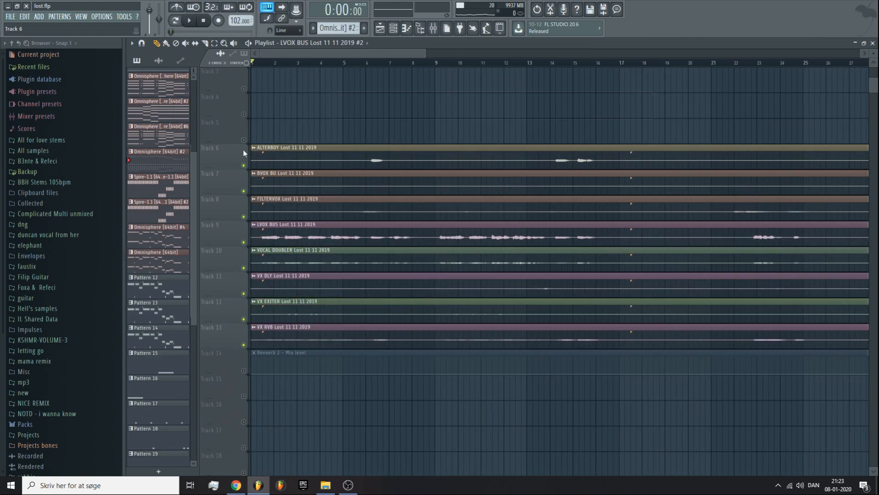
# - Solo the ALTERBOY vocal on track 6 and audition it from about bar 6
pyautogui.rightClick(244, 165)
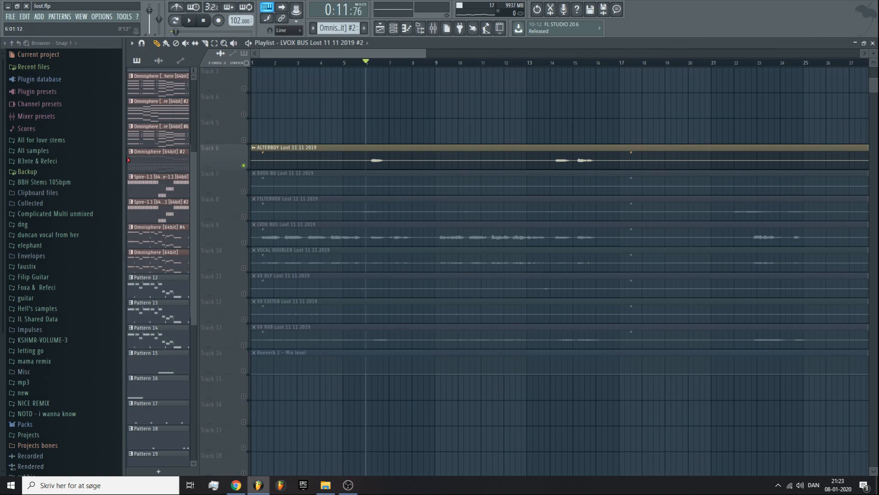
pyautogui.scroll(1, 378, 60)
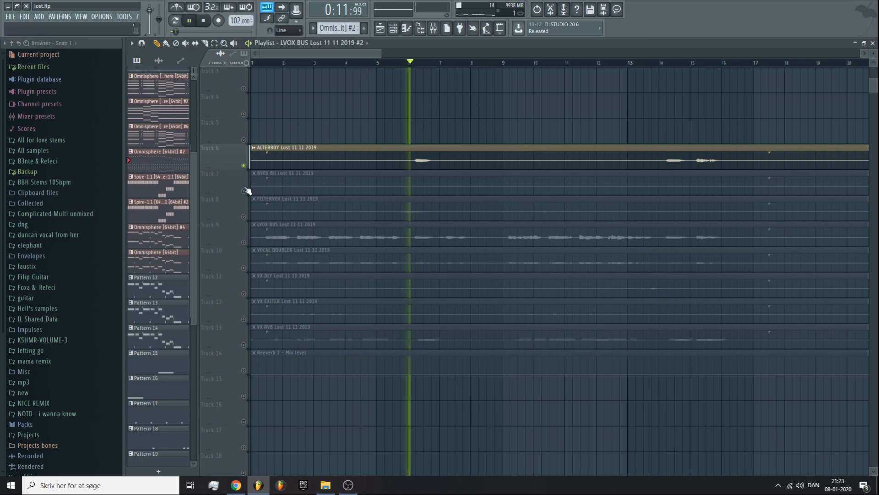
pyautogui.press('space')
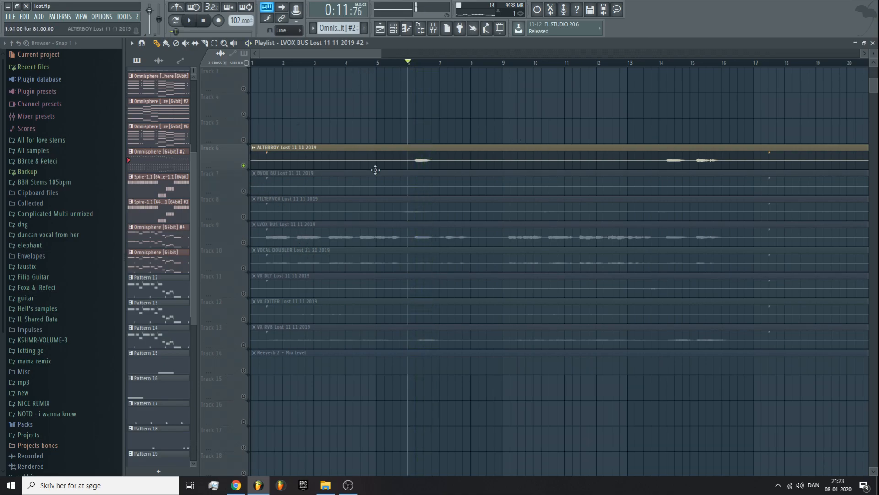
# - Solo the BVOX BU vocal on track 7 and play its phrase from bar 60
pyautogui.click(278, 176)
pyautogui.press('space')
pyautogui.scroll(-4, 372, 60)
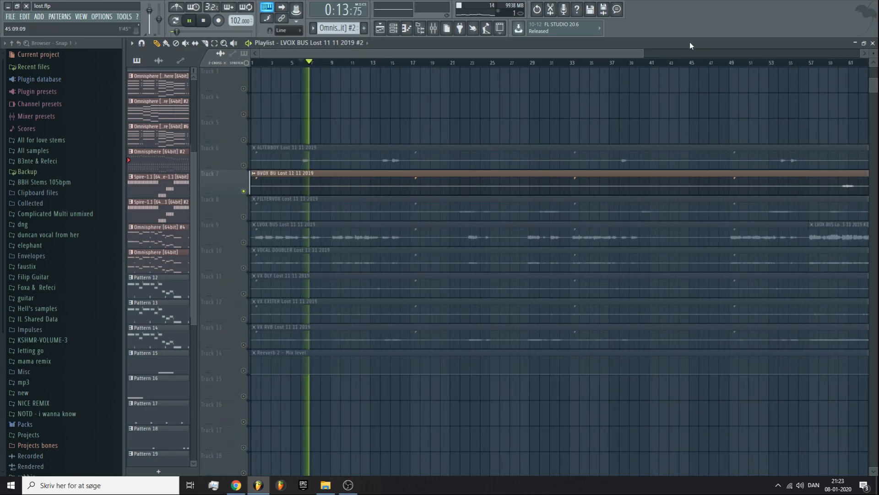
pyautogui.click(694, 53)
pyautogui.click(465, 63)
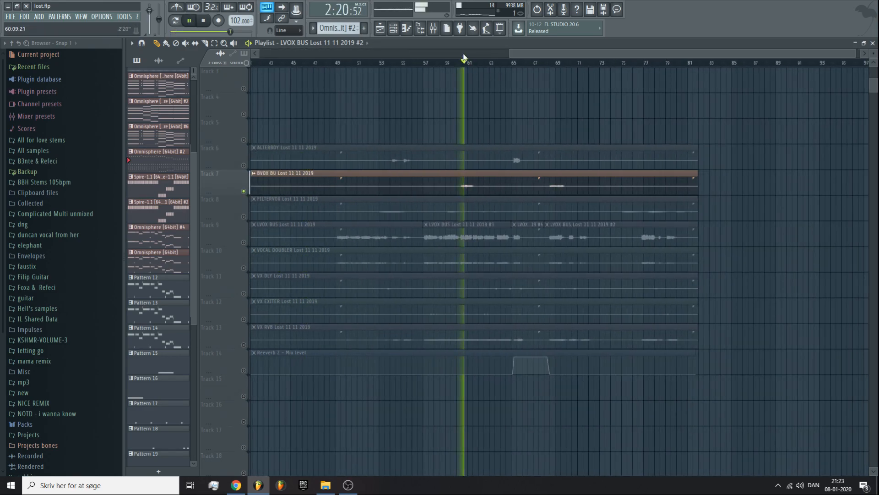
pyautogui.click(463, 53)
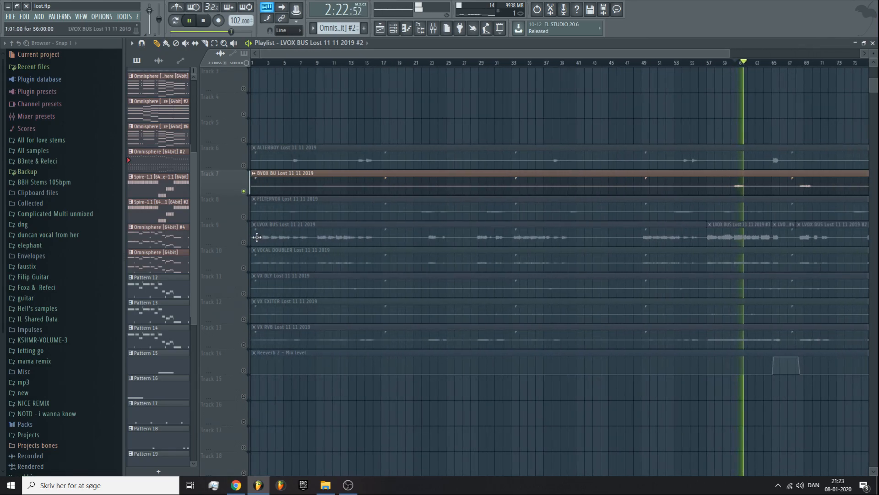
# - Add the LVOX BUS vocals on track 9 to the BVOX BU playback, and stop playback
pyautogui.click(243, 242)
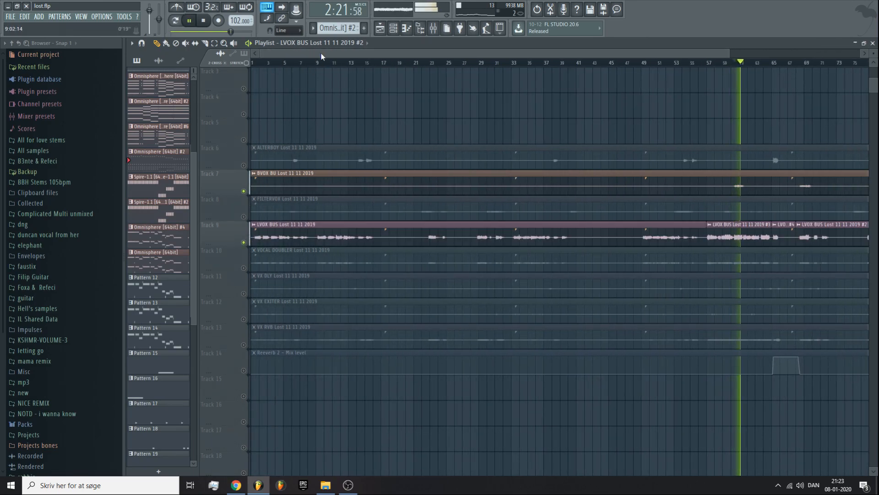
pyautogui.scroll(3, 319, 59)
pyautogui.press('space')
# - Solo the FILTERVOX vocal on track 8 and audition it from bar 5
pyautogui.rightClick(243, 217)
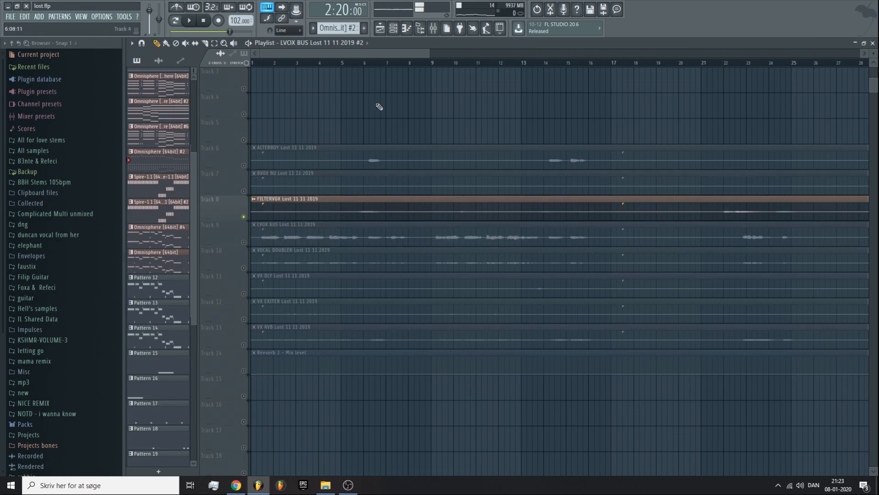
pyautogui.click(393, 208)
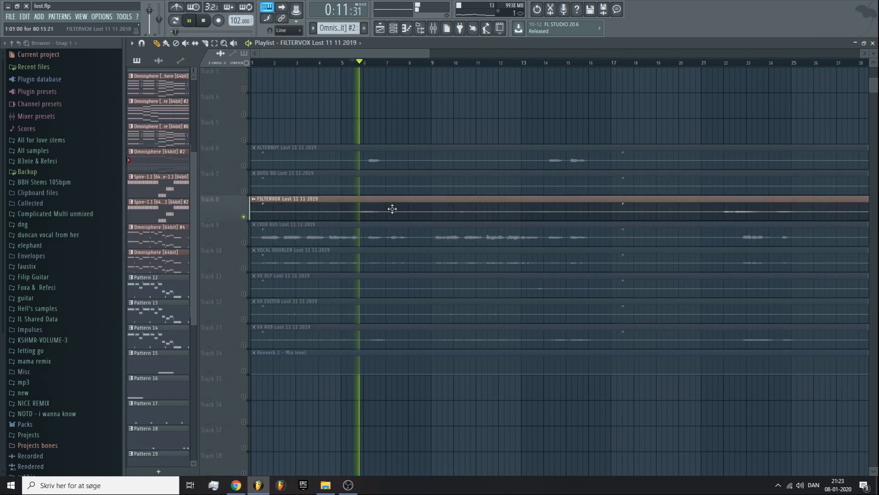
pyautogui.press('space')
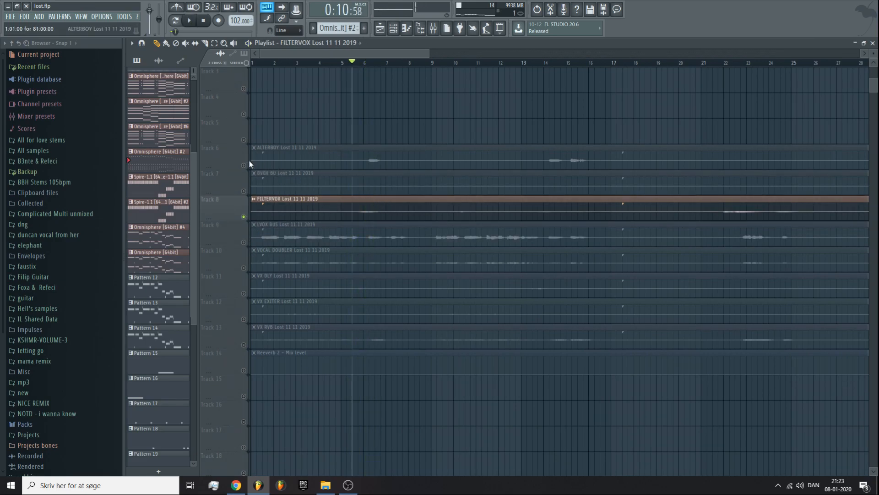
# - Play FILTERVOX together with the ALTERBOY and LVOX BUS vocals on tracks 6 and 9 from bar 5, and stop playback
pyautogui.click(243, 165)
pyautogui.click(243, 242)
pyautogui.press('space')
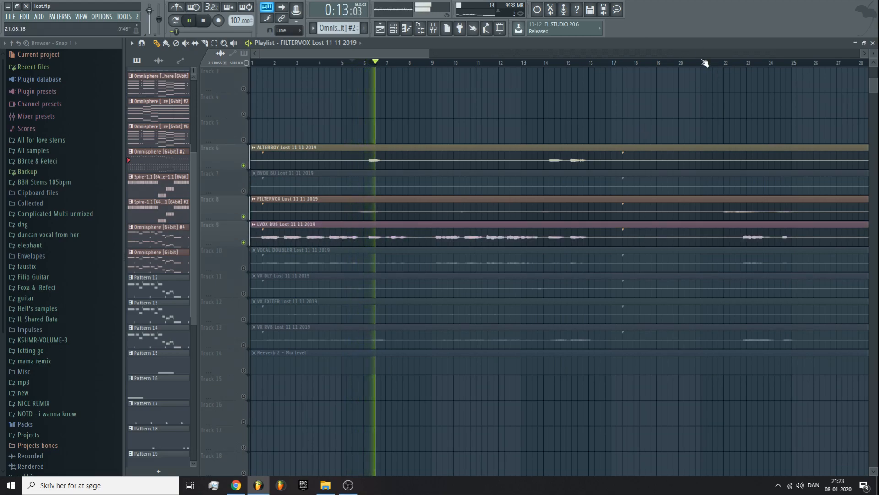
pyautogui.press('space')
# - Solo the FILTERVOX vocal on track 8 again and play its phrase from late in bar 21
pyautogui.click(718, 62)
pyautogui.rightClick(244, 216)
pyautogui.press('space')
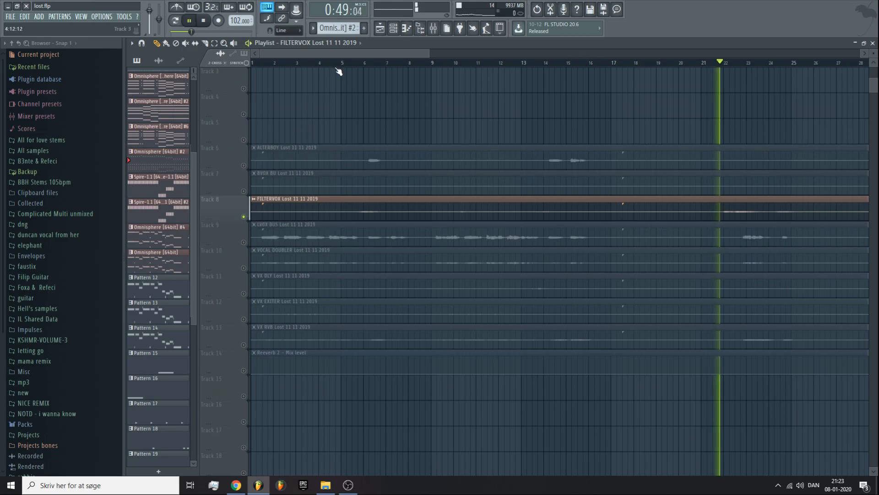
pyautogui.moveTo(337, 53); pyautogui.dragTo(424, 53)
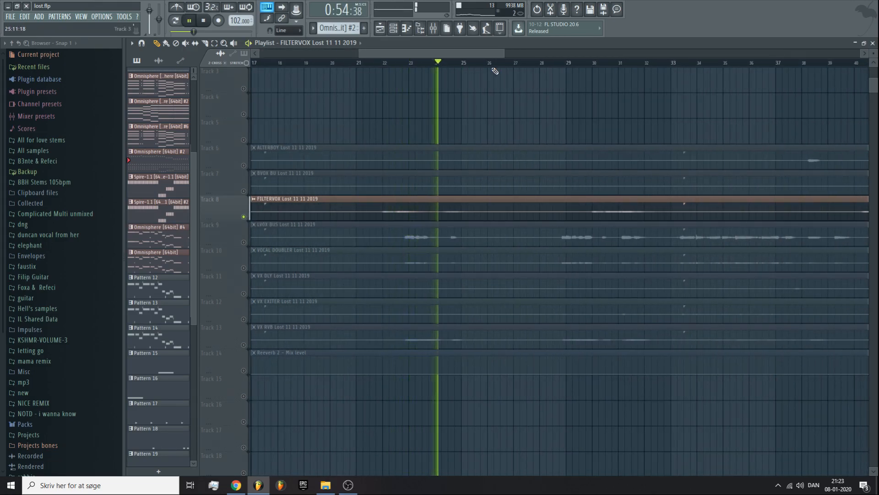
# - Play the FILTERVOX phrase around bar 29 on its own, and stop playback
pyautogui.click(582, 64)
pyautogui.scroll(-3, 562, 53)
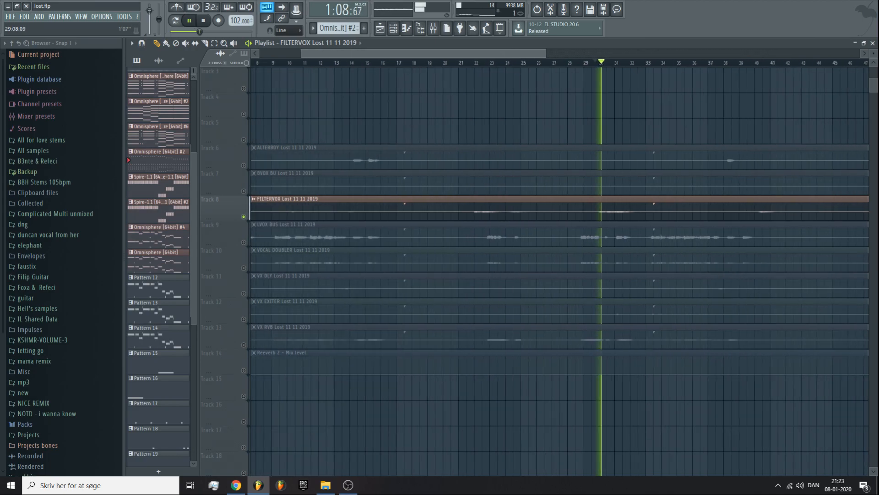
pyautogui.press('space')
# - Turn off the FILTERVOX solo, play the full arrangement from bar 22, and stop playback
pyautogui.rightClick(244, 217)
pyautogui.click(507, 63)
pyautogui.press('space')
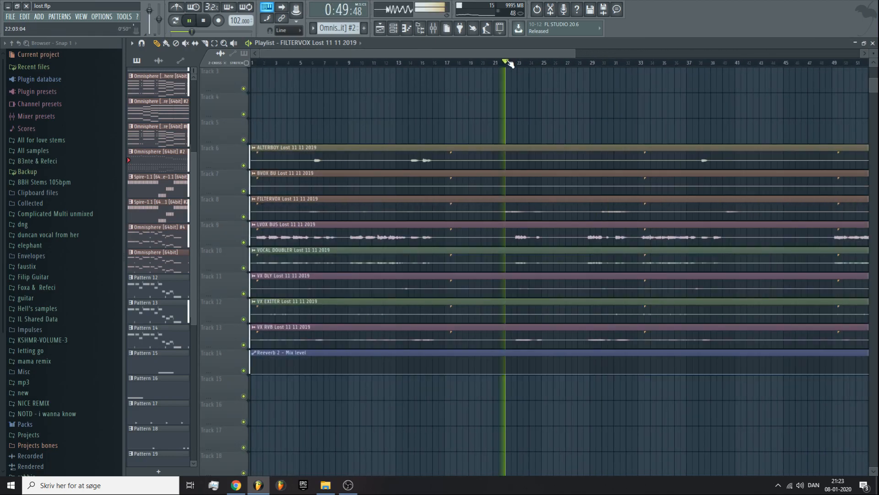
pyautogui.scroll(-2, 516, 67)
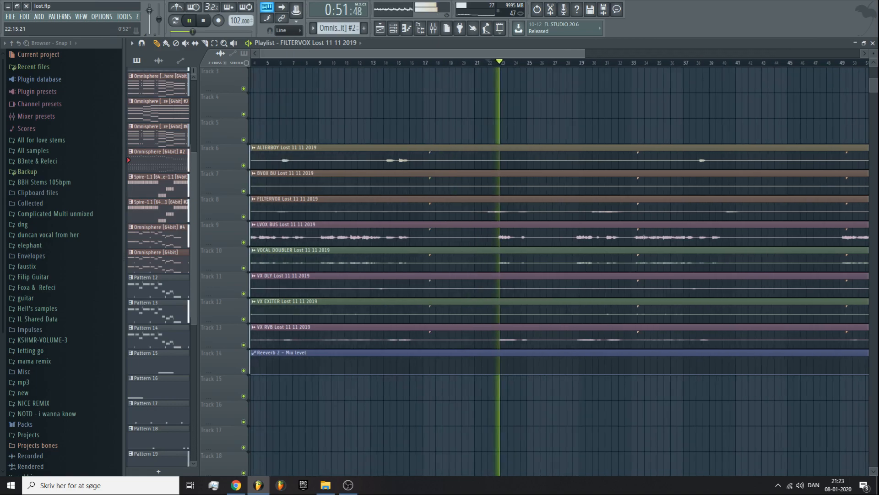
pyautogui.press('space')
# - Solo the VOCAL DOUBLER vocal on track 10, audition it from bar 1, and stop playback
pyautogui.rightClick(244, 267)
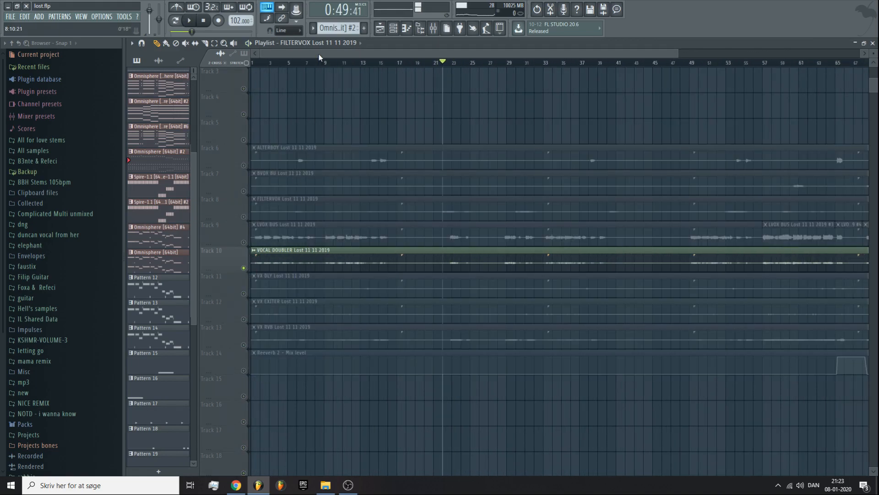
pyautogui.scroll(3, 319, 54)
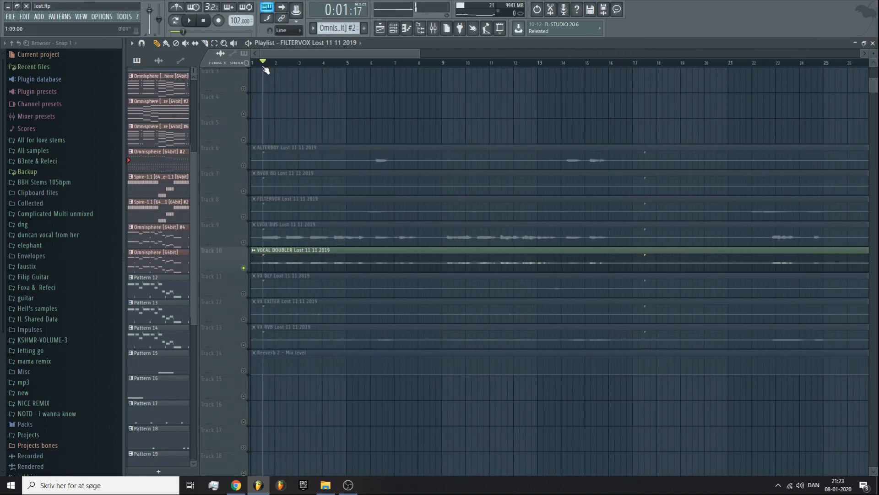
pyautogui.scroll(1, 319, 54)
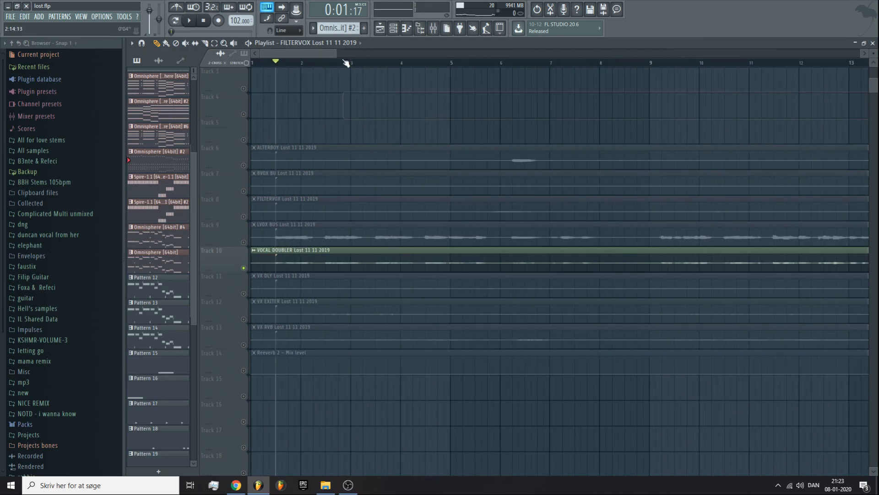
pyautogui.scroll(-1, 318, 54)
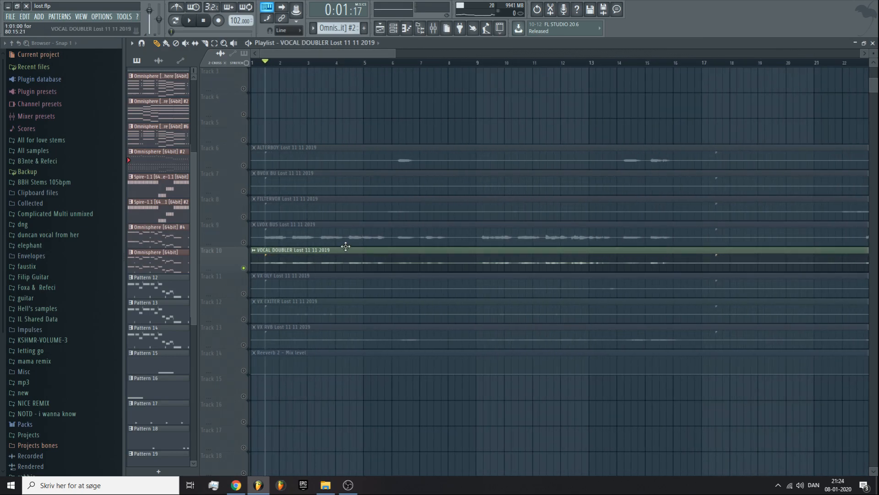
pyautogui.scroll(-3, 346, 247)
pyautogui.scroll(1, 291, 58)
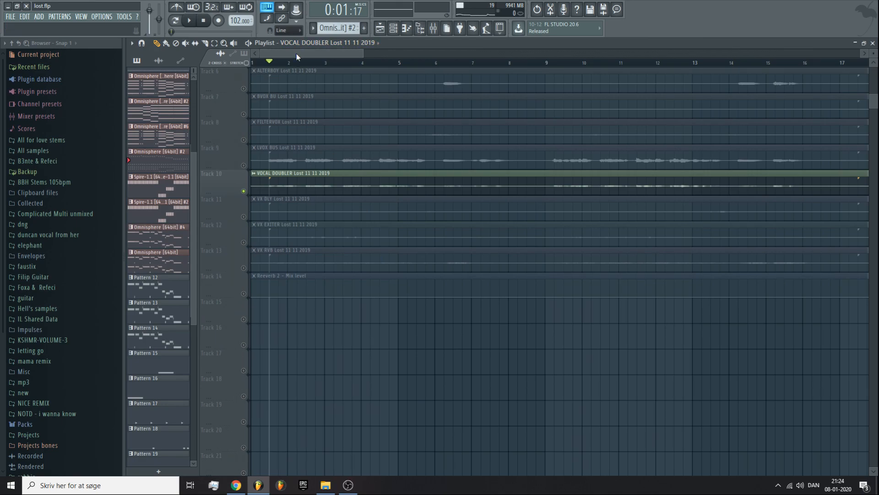
pyautogui.scroll(1, 296, 54)
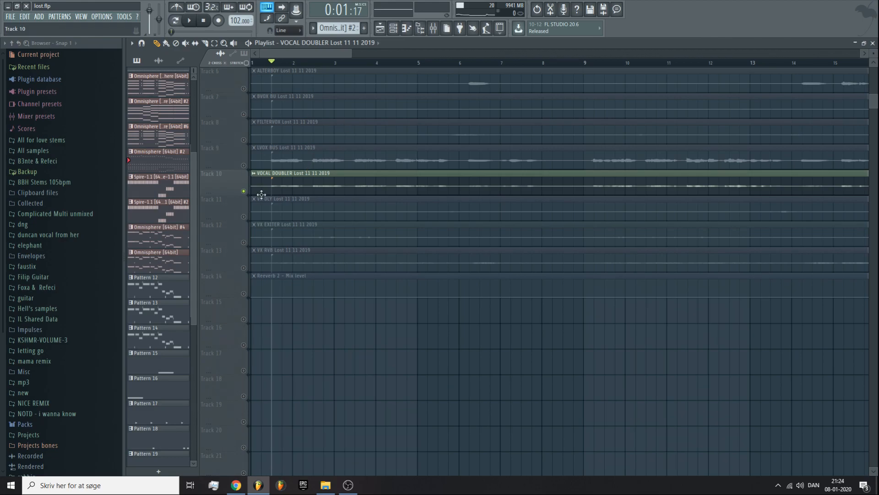
pyautogui.press('space')
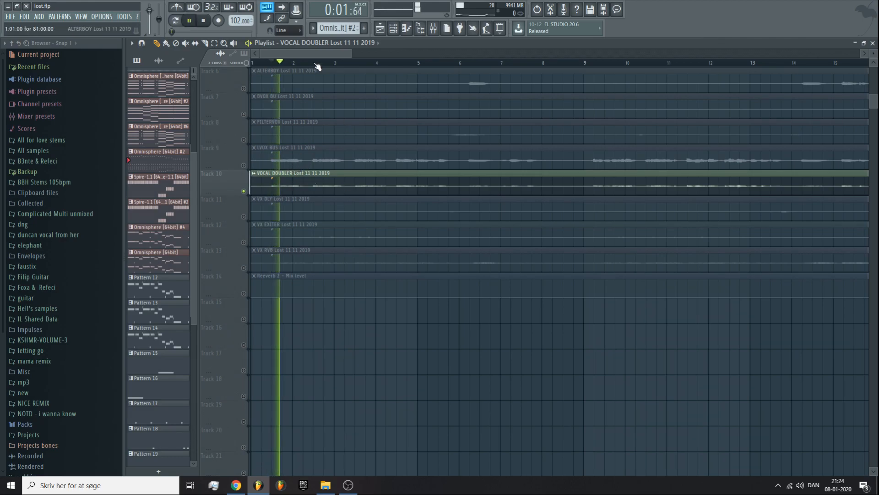
pyautogui.scroll(-4, 345, 56)
pyautogui.press('space')
# - Play VOCAL DOUBLER together with the LVOX BUS vocals on track 9 from bar 1, and stop playback
pyautogui.scroll(3, 331, 59)
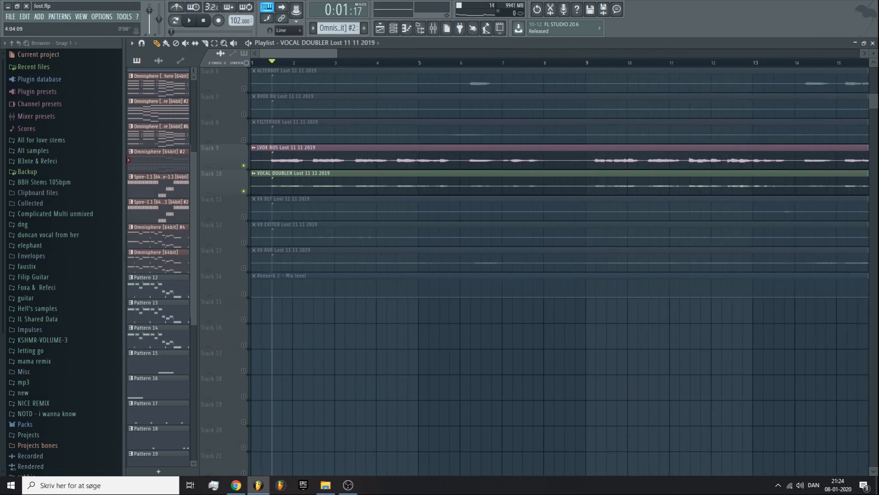
pyautogui.press('space')
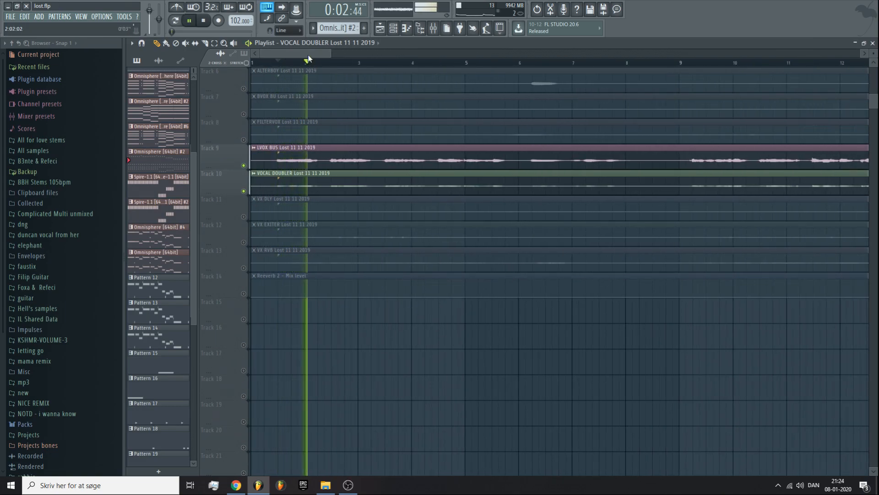
pyautogui.scroll(-3, 266, 206)
pyautogui.press('space')
# - Solo the VX DLY vocal on track 11 and audition its delay from bar 13
pyautogui.rightClick(243, 216)
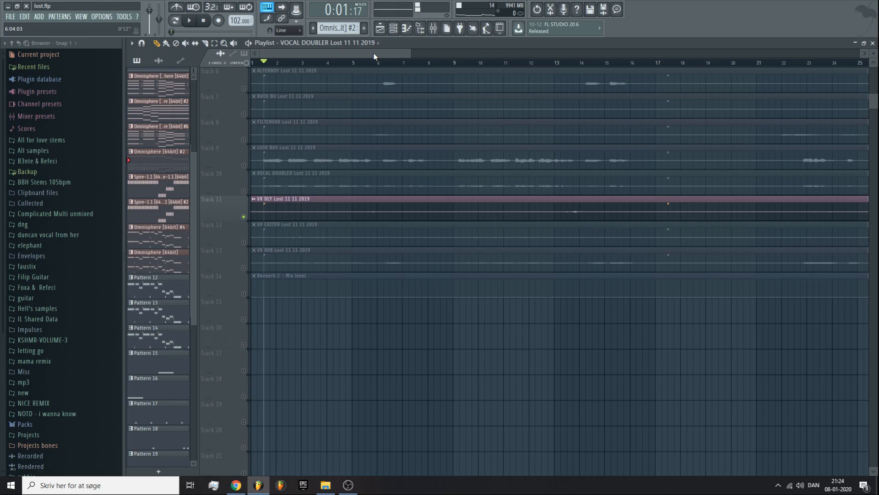
pyautogui.moveTo(374, 57); pyautogui.dragTo(400, 64)
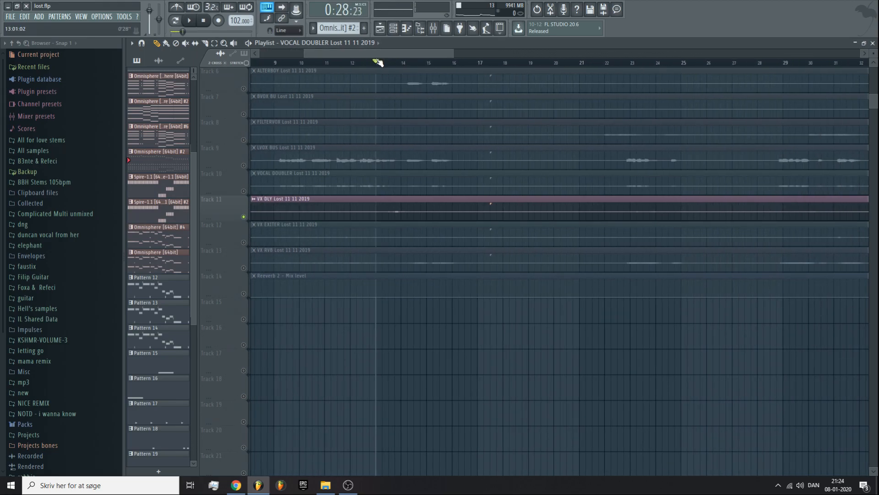
pyautogui.press('space')
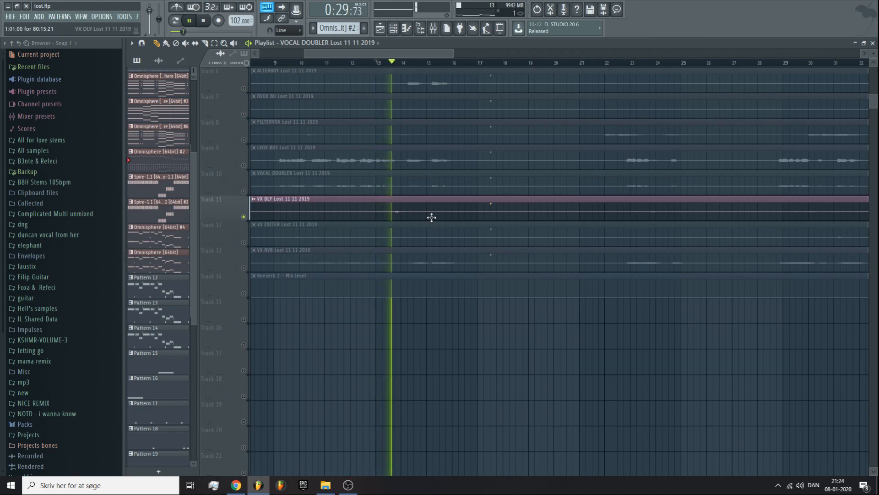
# - Add the LVOX BUS and VOCAL DOUBLER vocals on tracks 9 and 10 to the VX DLY playback, and stop playback
pyautogui.scroll(-3, 388, 73)
pyautogui.click(244, 165)
pyautogui.click(243, 191)
pyautogui.scroll(3, 316, 216)
pyautogui.scroll(-7, 288, 199)
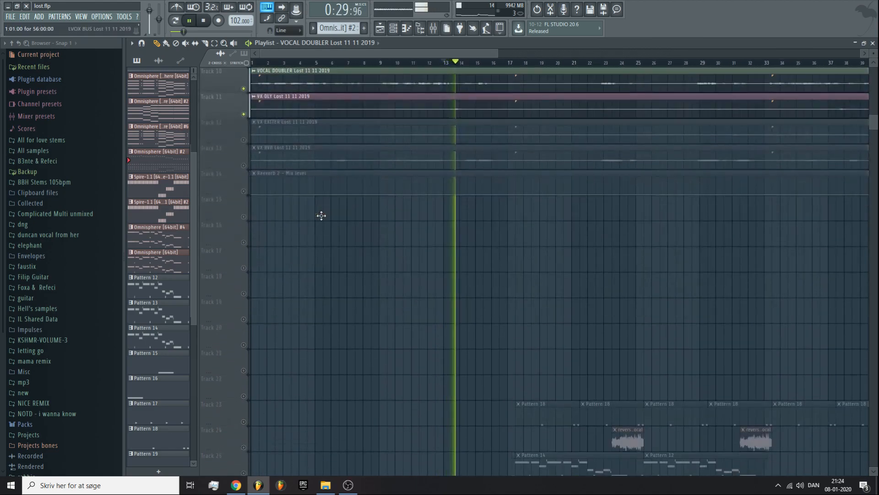
pyautogui.press('space')
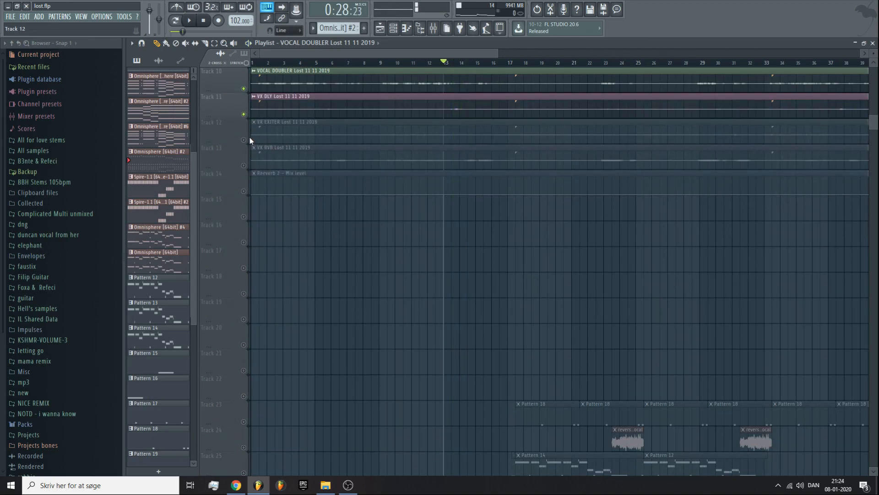
# - Solo the VX EXITER vocal on track 12, play it from bar 2, and stop playback
pyautogui.keyDown('ctrl'); pyautogui.click(243, 139); pyautogui.keyUp('ctrl')
pyautogui.click(274, 63)
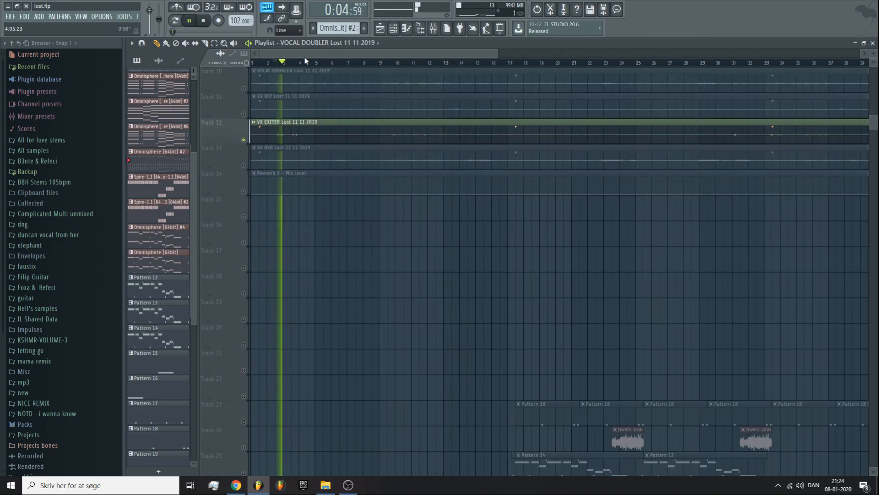
pyautogui.scroll(2, 306, 61)
pyautogui.press('space')
# - Solo the VX RVB vocal on track 13 and audition it from bar 1
pyautogui.keyDown('ctrl'); pyautogui.click(244, 166); pyautogui.keyUp('ctrl')
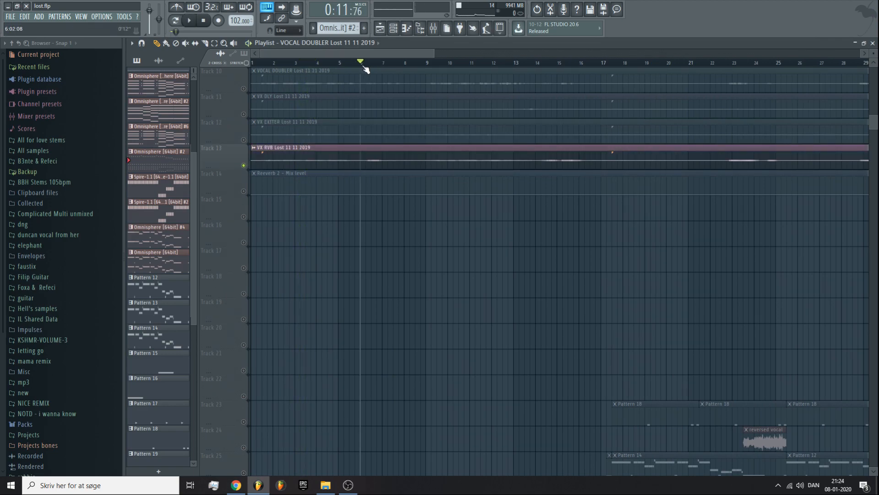
pyautogui.scroll(3, 369, 59)
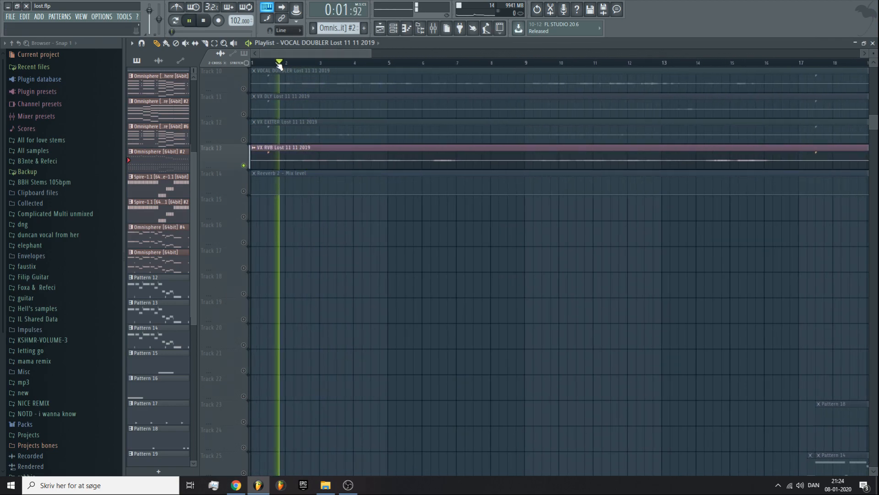
pyautogui.scroll(3, 433, 183)
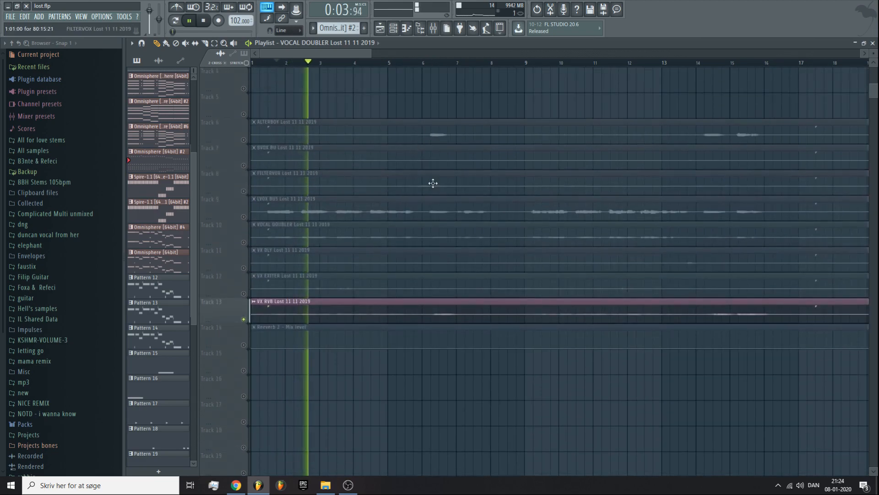
# - Add the LVOX BUS vocals on track 9 to the VX RVB playback, open the mixer, and stop playback
pyautogui.click(245, 216)
pyautogui.click(308, 203)
pyautogui.click(433, 28)
pyautogui.scroll(6, 293, 228)
pyautogui.press('space')
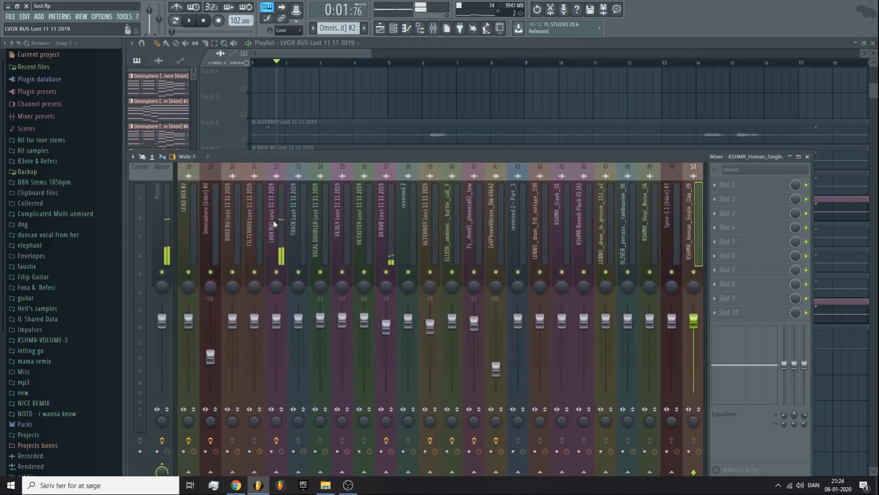
# - Bypass the Fruity Reeverb 2 in slot 5 of the LVOX BUS mixer channel and play from bar 1
pyautogui.scroll(6, 274, 224)
pyautogui.click(546, 221)
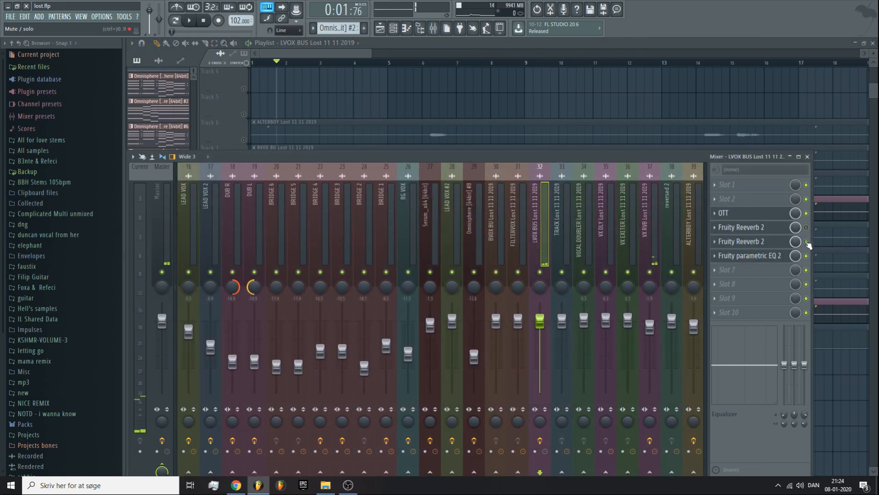
pyautogui.press('space')
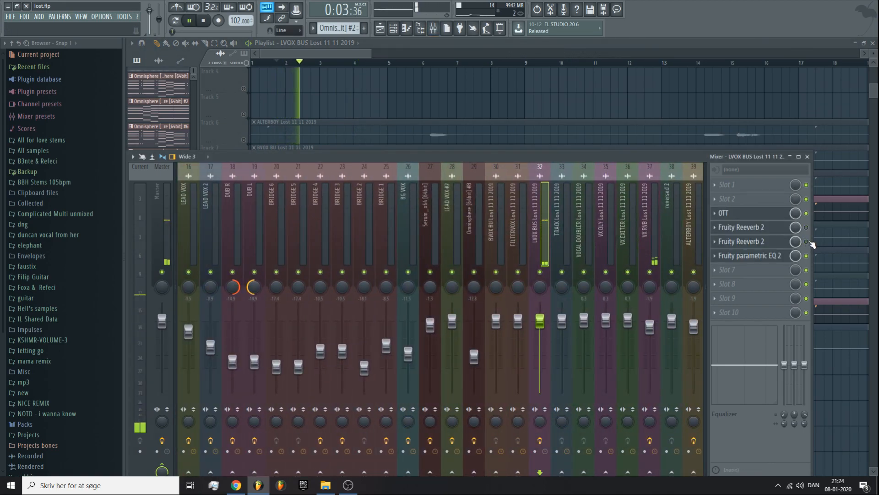
# - Select the VX RVB mixer channel, solo it briefly, stop playback, and turn its solo off
pyautogui.click(655, 222)
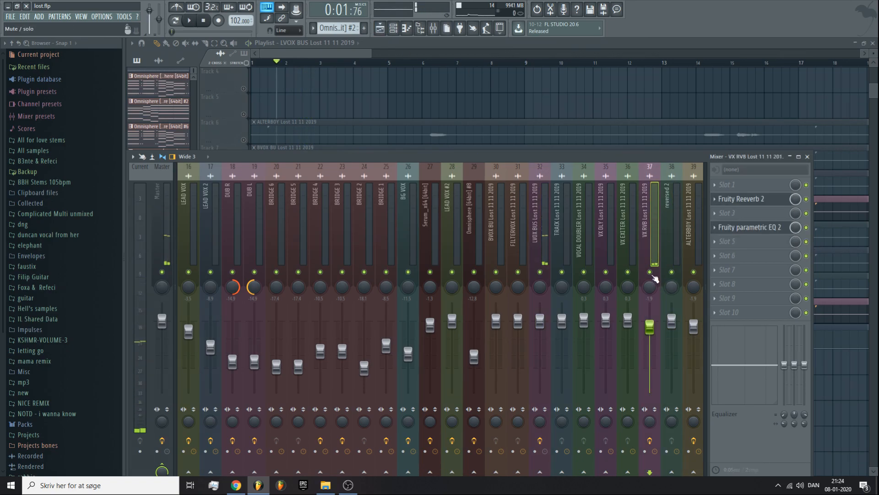
pyautogui.rightClick(650, 272)
pyautogui.press('space')
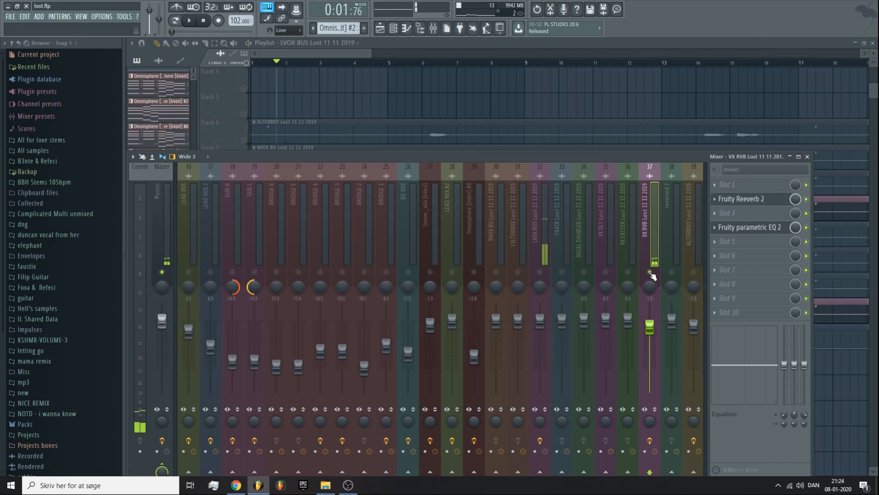
pyautogui.rightClick(651, 273)
# - Close the mixer and turn all playlist tracks back on
pyautogui.press('F9')
pyautogui.moveTo(370, 53); pyautogui.dragTo(519, 53)
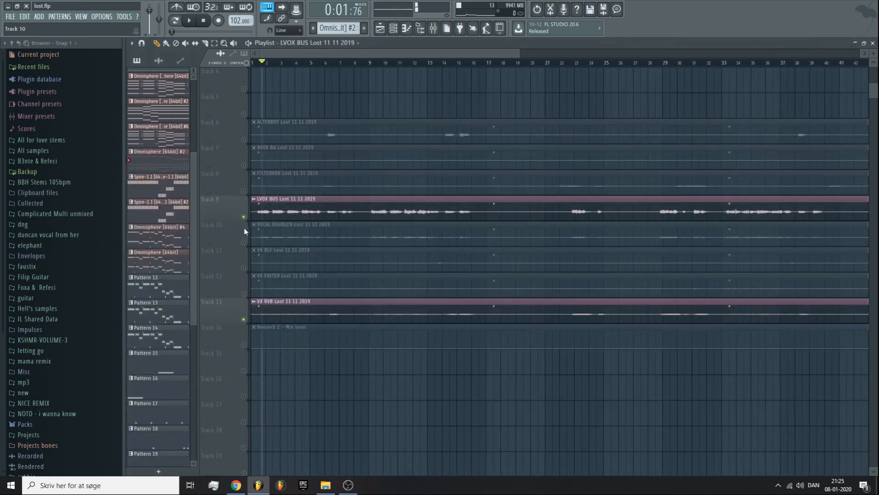
pyautogui.rightClick(249, 219)
pyautogui.scroll(-3, 357, 59)
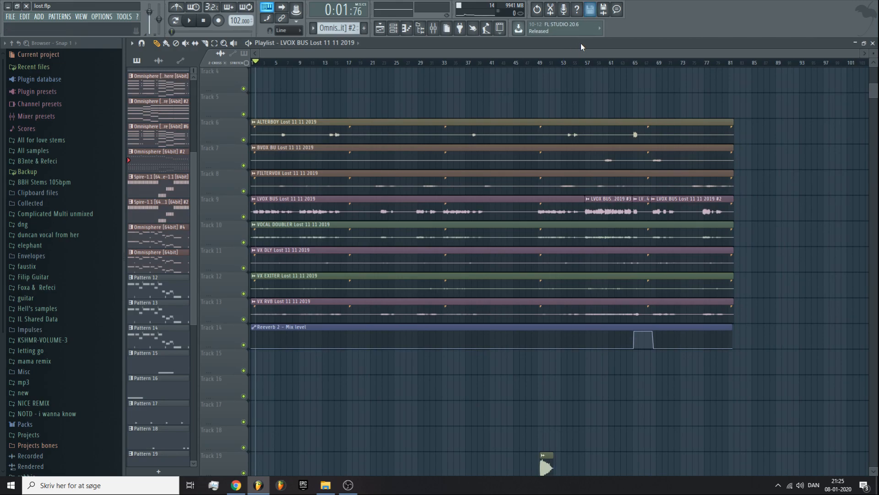
# - Set the playhead to bar 64 and leave only the vocal and reverb automation tracks 6 to 14 active
pyautogui.scroll(5, 488, 63)
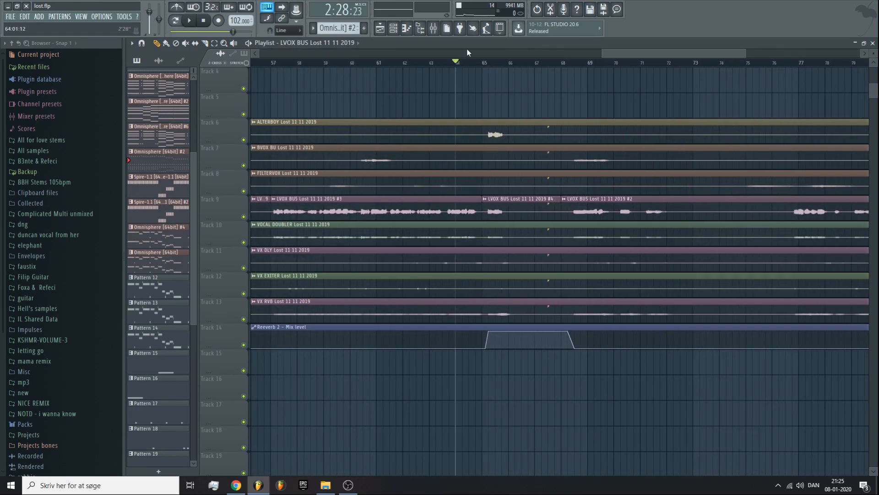
pyautogui.scroll(2, 434, 287)
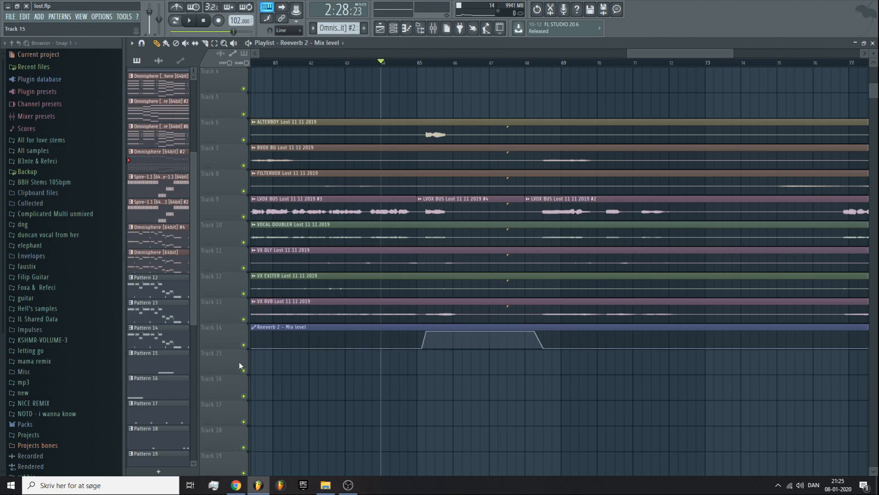
pyautogui.rightClick(242, 344)
pyautogui.moveTo(241, 316); pyautogui.dragTo(244, 137)
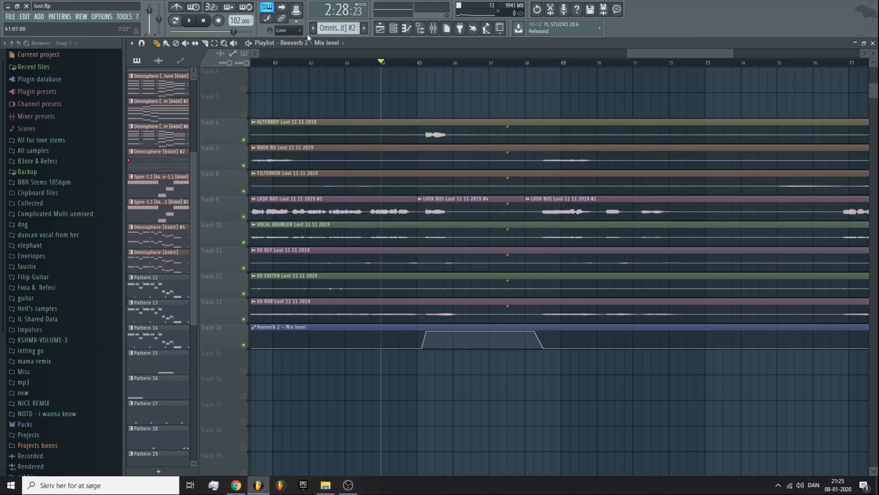
# - Turn the automation tracks 45 to 52 back on
pyautogui.scroll(-4, 307, 54)
pyautogui.scroll(-10, 375, 230)
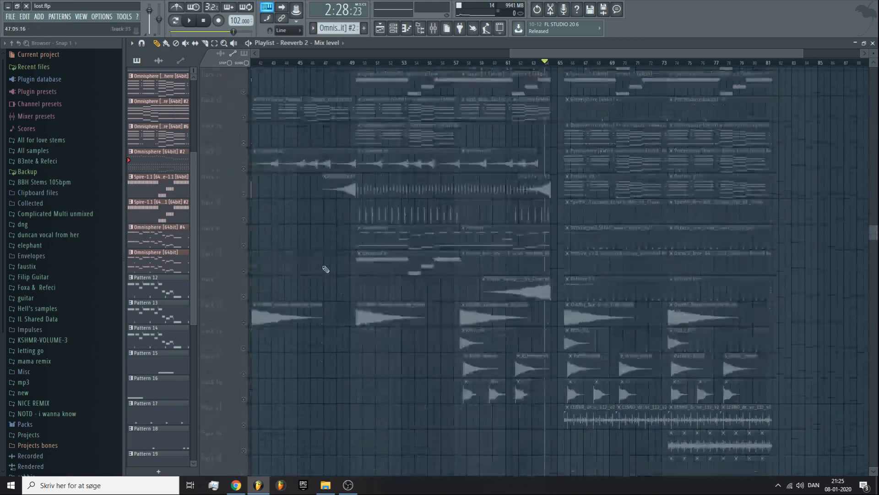
pyautogui.moveTo(244, 224); pyautogui.dragTo(248, 309)
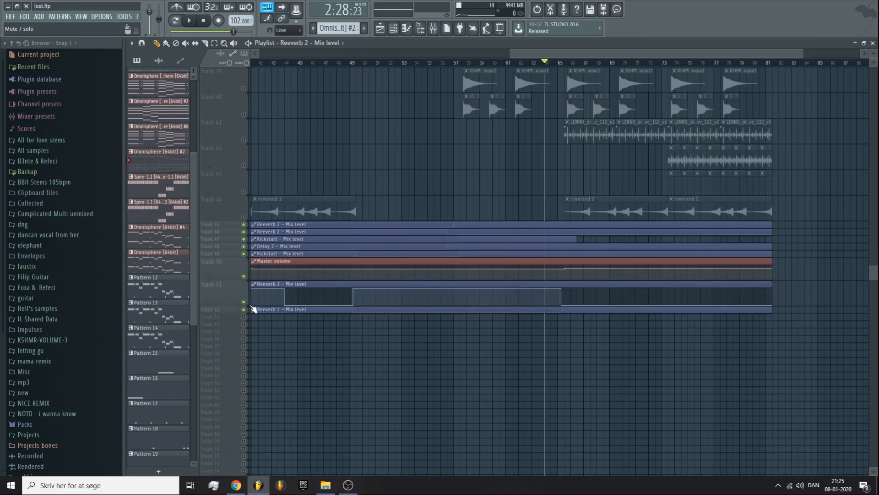
# - Play all vocal stems with their automation from bar 64 and view the Reeverb 2 mix level clip on track 14
pyautogui.press('space')
pyautogui.scroll(4, 356, 275)
pyautogui.scroll(8, 356, 275)
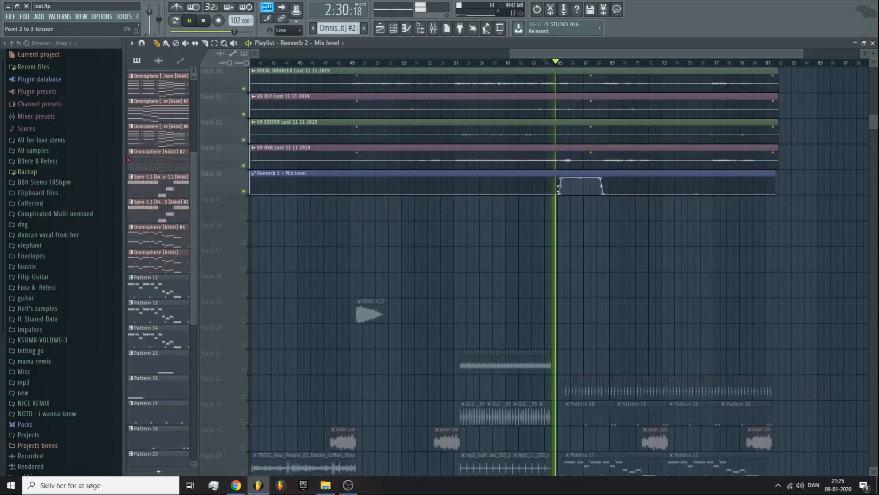
pyautogui.scroll(2, 559, 190)
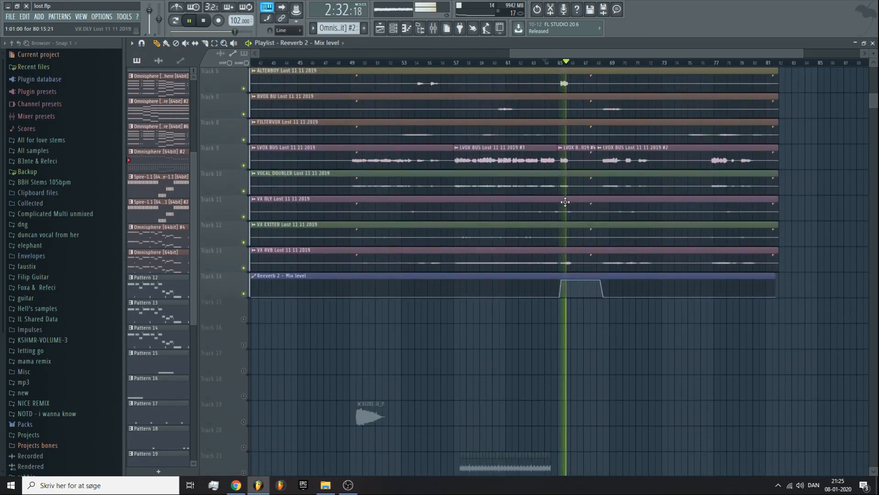
# - Mute the vocal clips on tracks 6 to 8 and 10 to 13 and play only the LVOX BUS vocal from bar 64
pyautogui.scroll(1, 565, 202)
pyautogui.press('space')
pyautogui.click(564, 133)
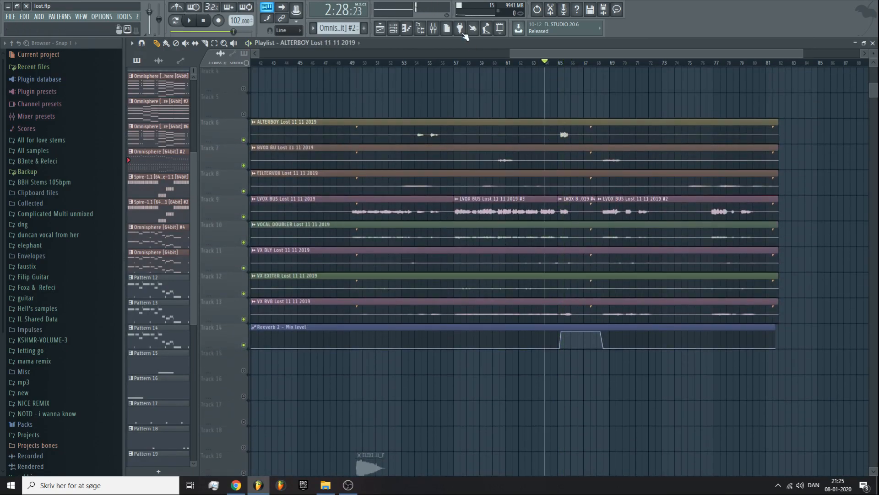
pyautogui.scroll(3, 554, 55)
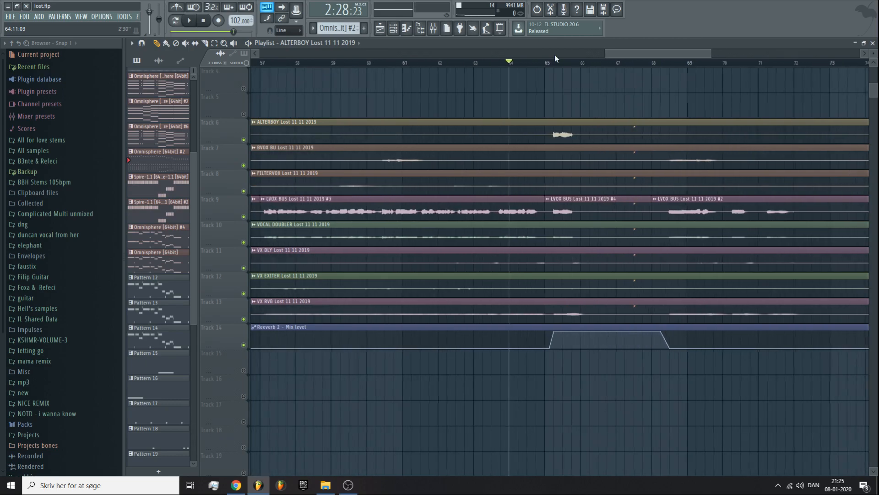
pyautogui.click(186, 44)
pyautogui.moveTo(440, 133); pyautogui.dragTo(448, 185)
pyautogui.moveTo(460, 235); pyautogui.dragTo(477, 312)
pyautogui.press('space')
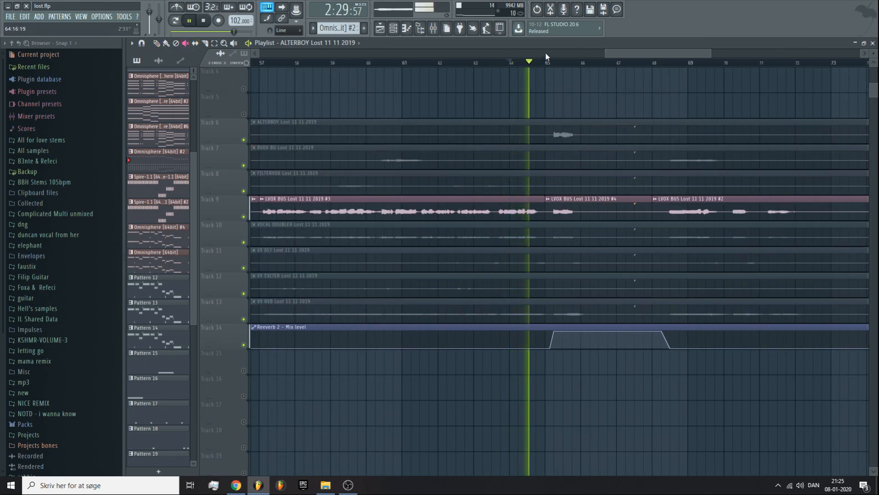
# - Restart playback from bar 64 and unmute the ALTERBOY clip on track 6 to hear it with the lead vocal
pyautogui.scroll(2, 546, 54)
pyautogui.press('space')
pyautogui.press('space')
pyautogui.click(479, 138)
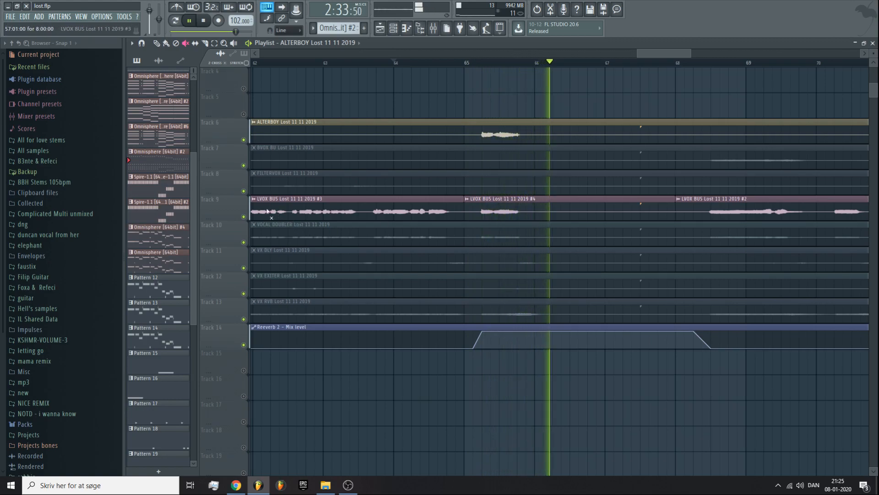
# - Replay from bar 64 while unmuting the vocal clips on tracks 7, 8 and 10 to 13, and return to the Draw tool
pyautogui.press('space')
pyautogui.moveTo(309, 164)
pyautogui.mouseDown()
pyautogui.moveTo(338, 150)
pyautogui.moveTo(349, 202)
pyautogui.mouseUp()
pyautogui.press('space')
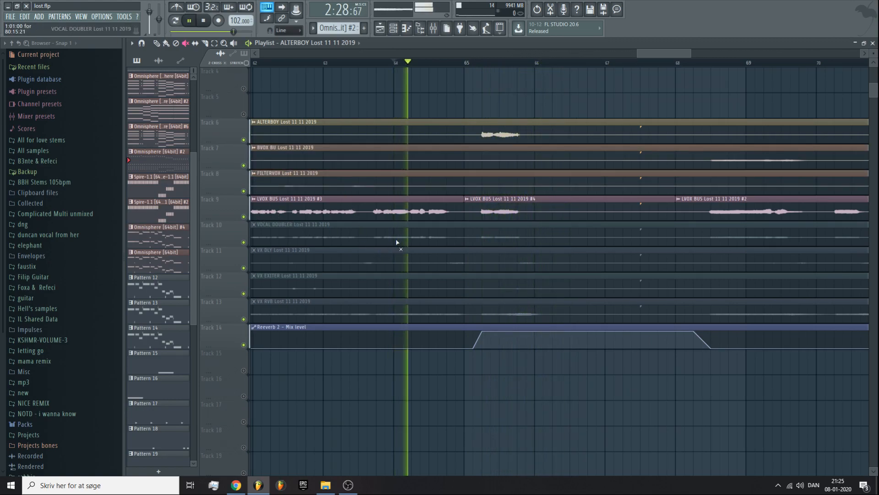
pyautogui.moveTo(396, 244); pyautogui.dragTo(403, 313)
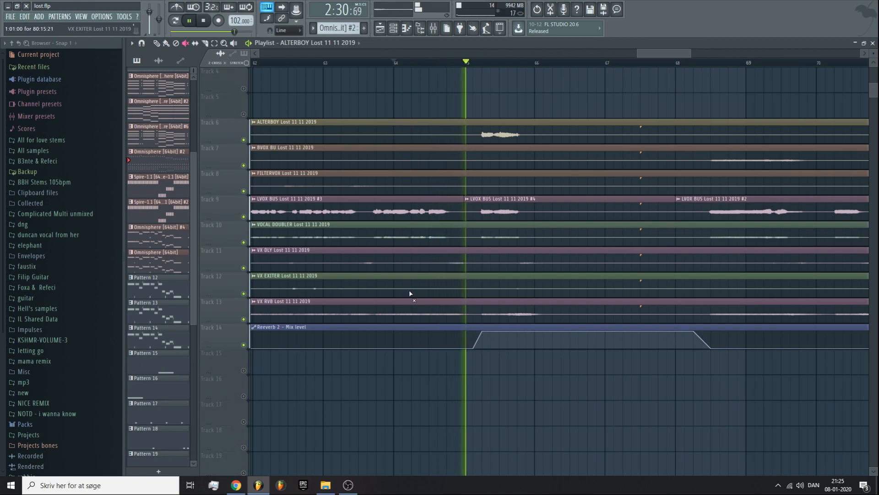
pyautogui.click(156, 43)
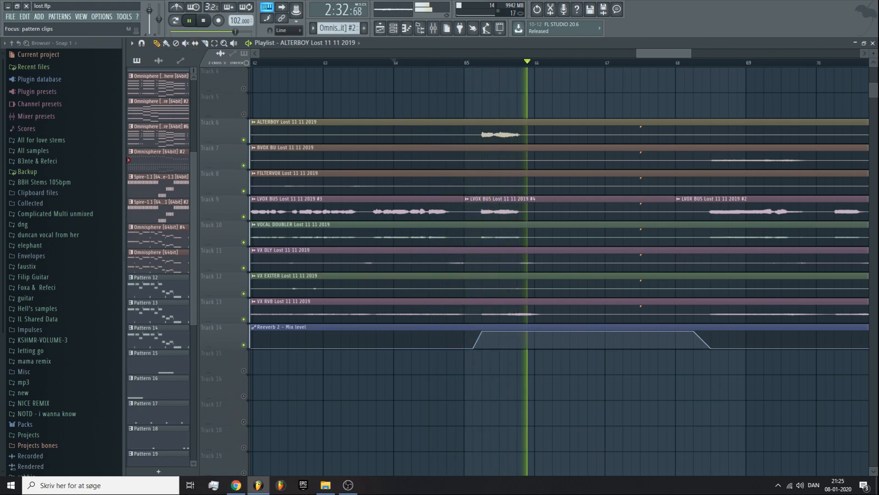
# - Stop playback and turn all playlist tracks back on
pyautogui.scroll(-5, 559, 206)
pyautogui.moveTo(325, 53); pyautogui.dragTo(306, 55)
pyautogui.press('space')
pyautogui.rightClick(244, 217)
pyautogui.rightClick(244, 217)
# - Look over the arrangement from track 16 down to the automation clips and back to the tracks around bar 65
pyautogui.scroll(-1, 560, 123)
pyautogui.scroll(-10, 559, 123)
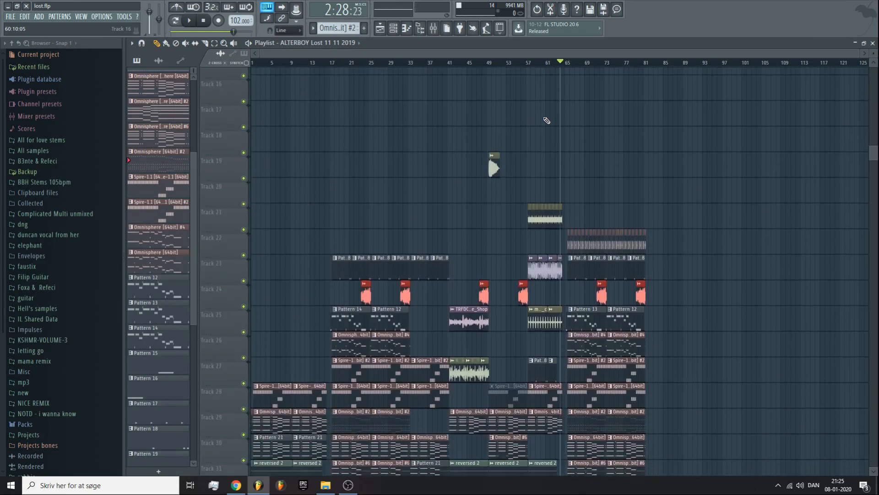
pyautogui.scroll(-5, 547, 120)
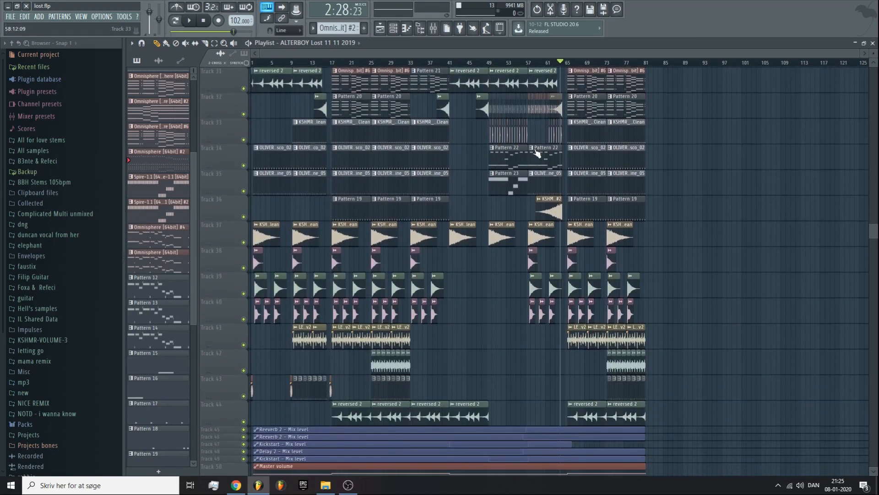
pyautogui.scroll(3, 439, 67)
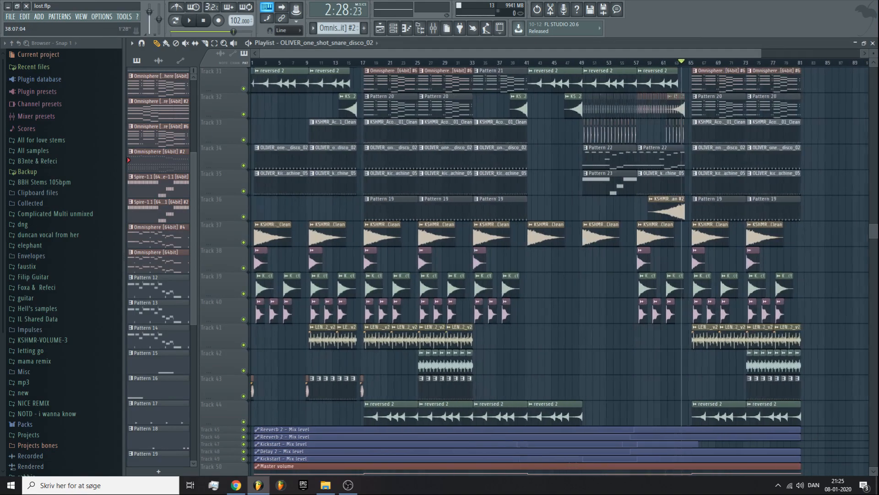
pyautogui.scroll(5, 475, 198)
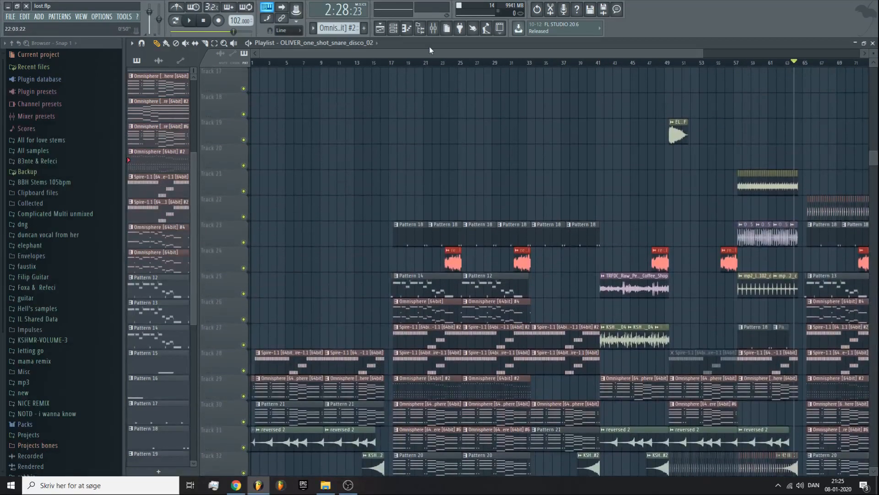
pyautogui.scroll(-3, 433, 64)
pyautogui.scroll(-5, 439, 101)
pyautogui.scroll(4, 438, 101)
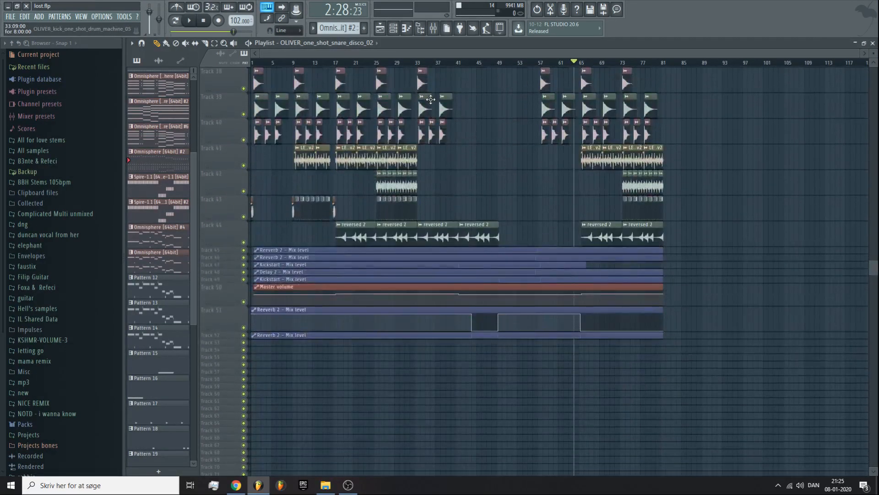
pyautogui.scroll(3, 432, 63)
pyautogui.scroll(4, 494, 74)
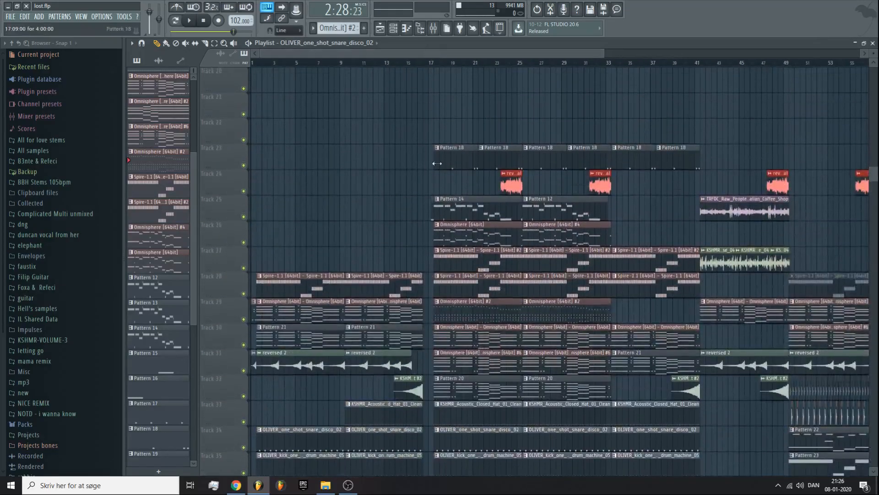
pyautogui.scroll(-3, 488, 50)
pyautogui.scroll(4, 485, 51)
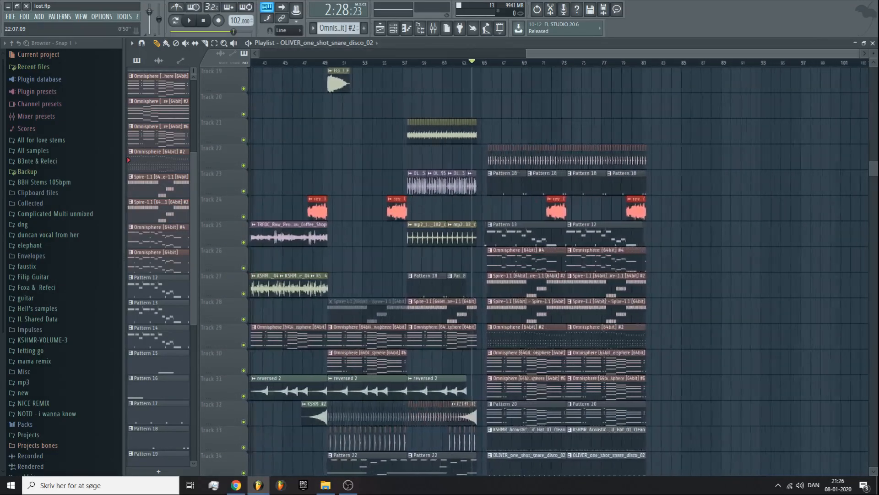
# - Set the playhead to the start of the final section, audition track 22 alone, and turn all tracks back on
pyautogui.scroll(4, 498, 68)
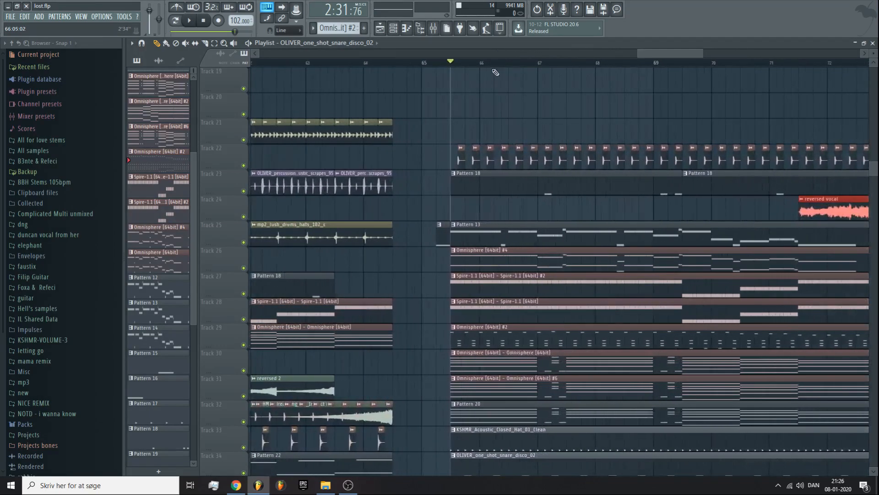
pyautogui.scroll(-3, 490, 59)
pyautogui.rightClick(248, 164)
pyautogui.press('space')
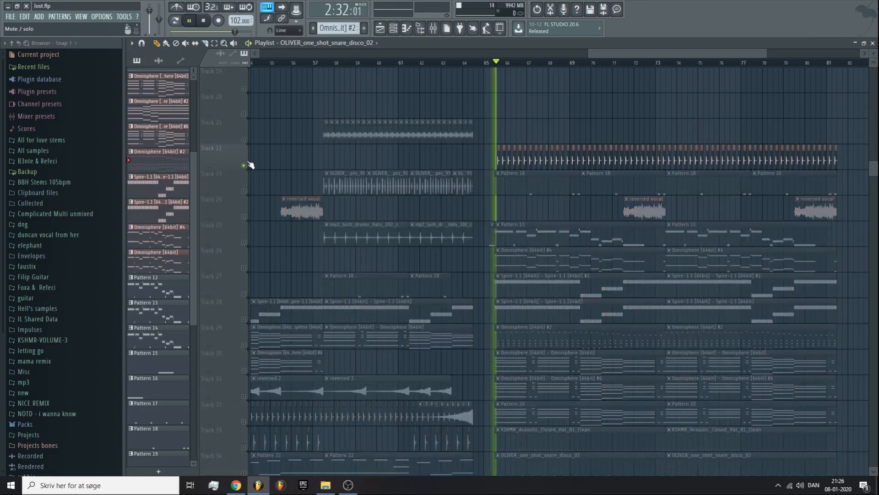
pyautogui.rightClick(248, 165)
pyautogui.press('space')
# - Open the mixer, move its window up and view the Master effect chain, then close it
pyautogui.moveTo(595, 53); pyautogui.dragTo(260, 53)
pyautogui.scroll(-1, 678, 53)
pyautogui.press('F9')
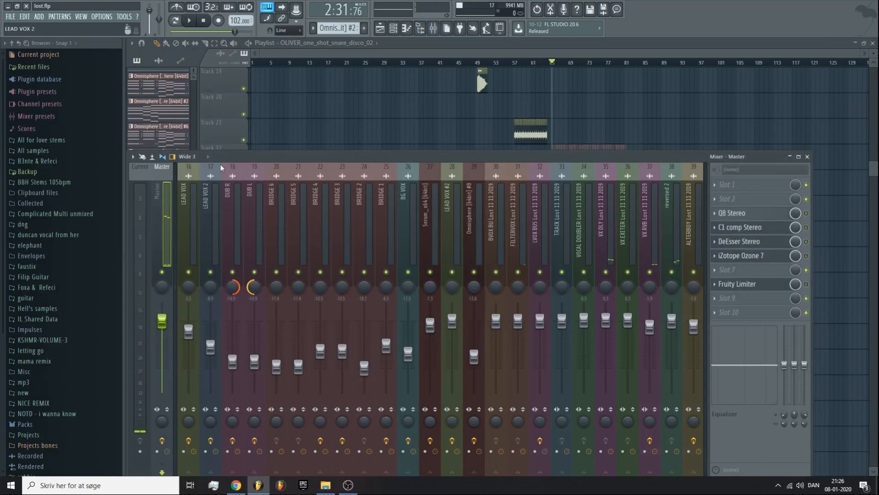
pyautogui.moveTo(282, 156); pyautogui.dragTo(305, 128)
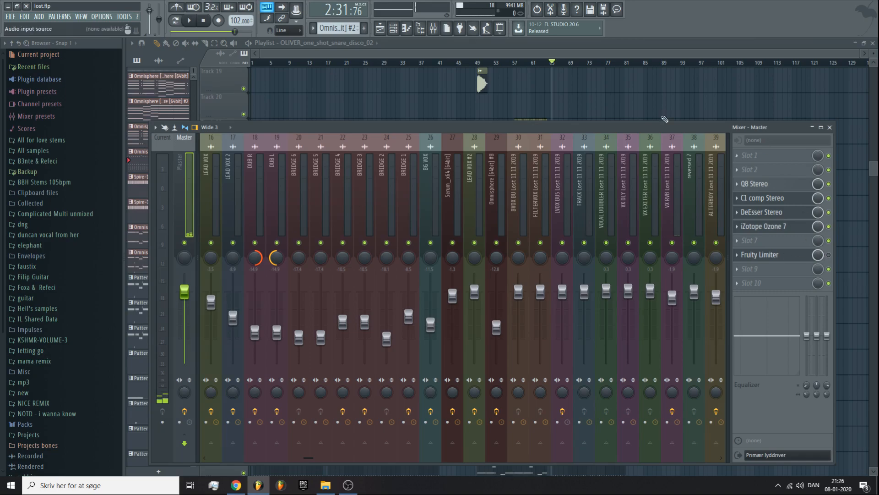
pyautogui.press('F9')
# - Play the song from bar 1 and bypass Q8 Stereo, C1 comp Stereo and DeEsser Stereo on the Master track
pyautogui.scroll(2, 374, 63)
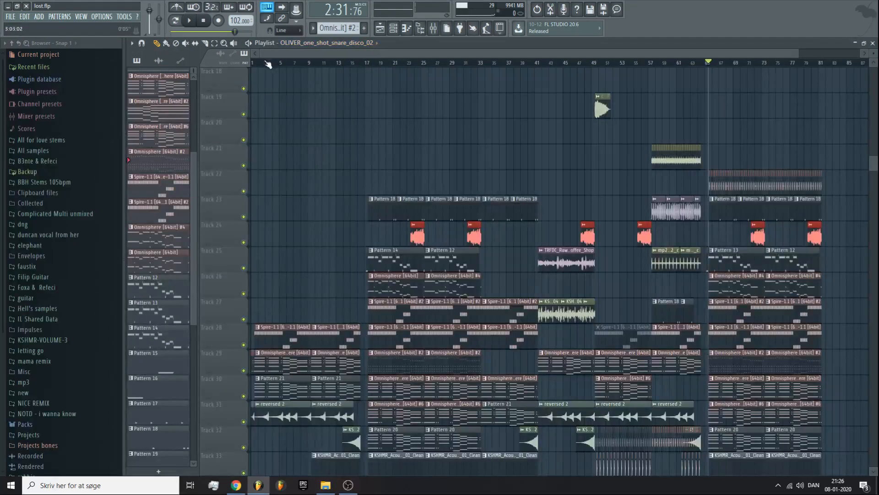
pyautogui.scroll(2, 303, 52)
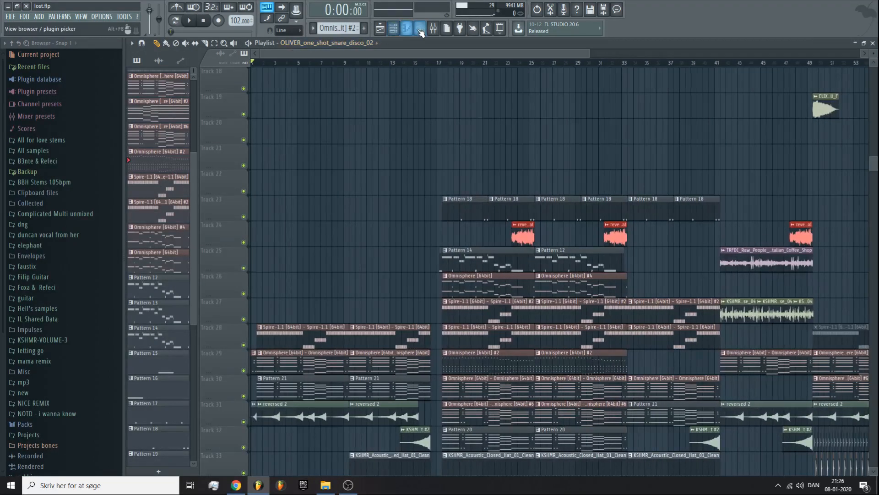
pyautogui.click(438, 32)
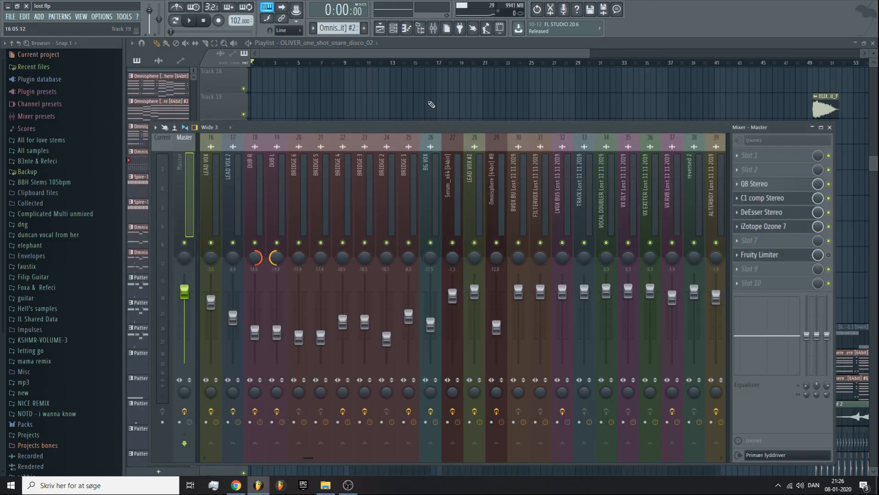
pyautogui.press('F9')
pyautogui.scroll(3, 433, 50)
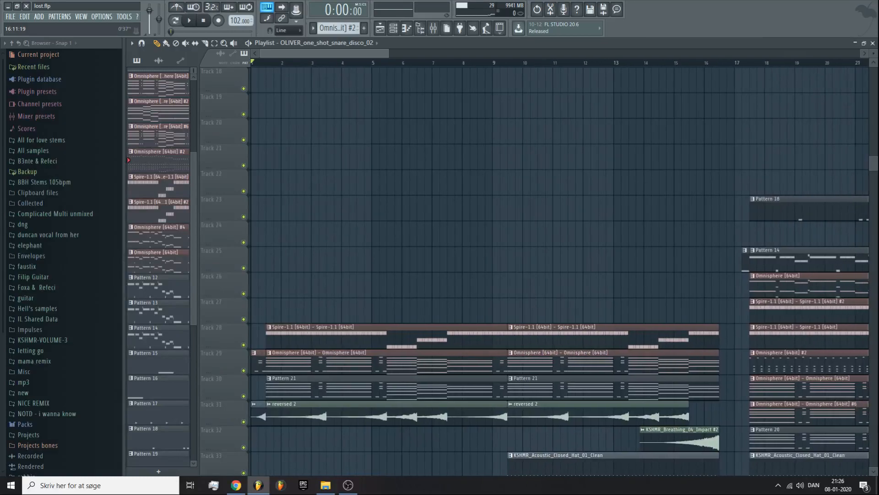
pyautogui.moveTo(461, 54); pyautogui.dragTo(489, 51)
pyautogui.press('space')
pyautogui.press('F9')
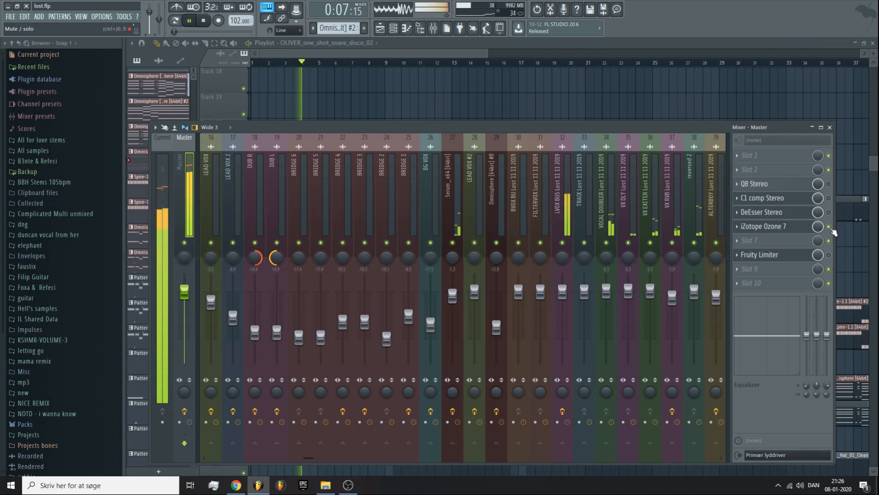
pyautogui.press('space')
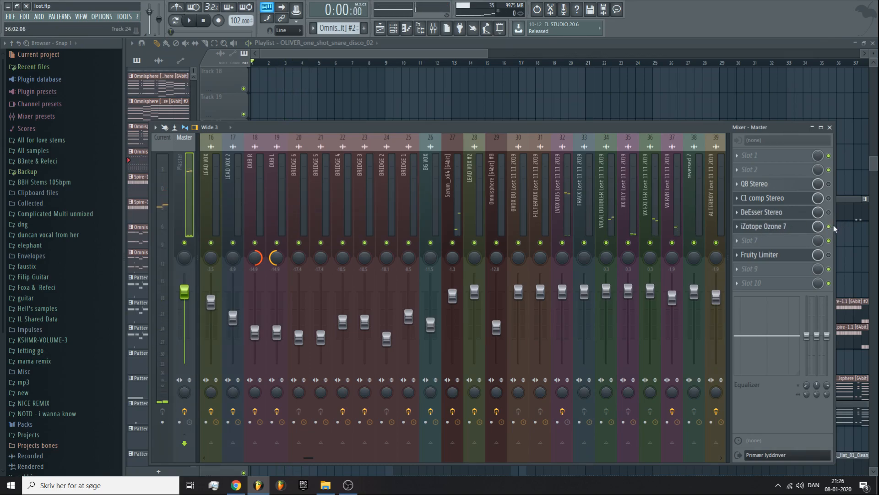
# - Play the song from bar 17 with the mixer open and bypass iZotope Ozone 7 on the Master track
pyautogui.press('F9')
pyautogui.click(521, 64)
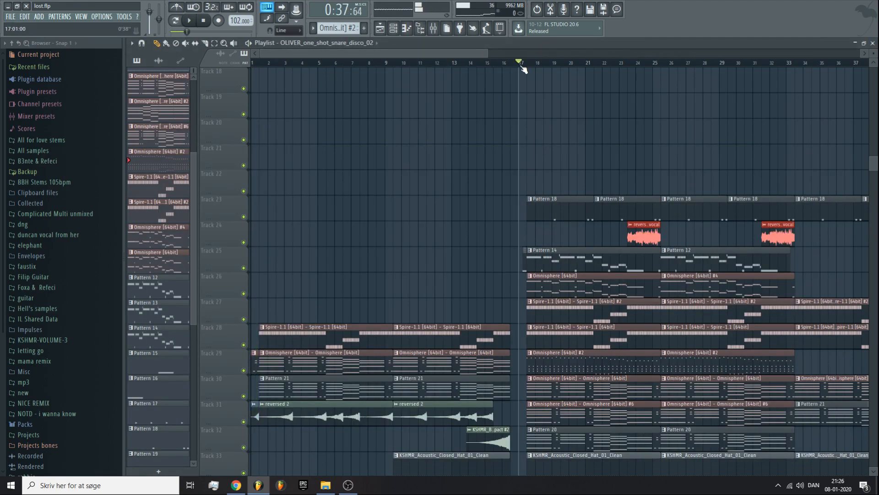
pyautogui.press('F9')
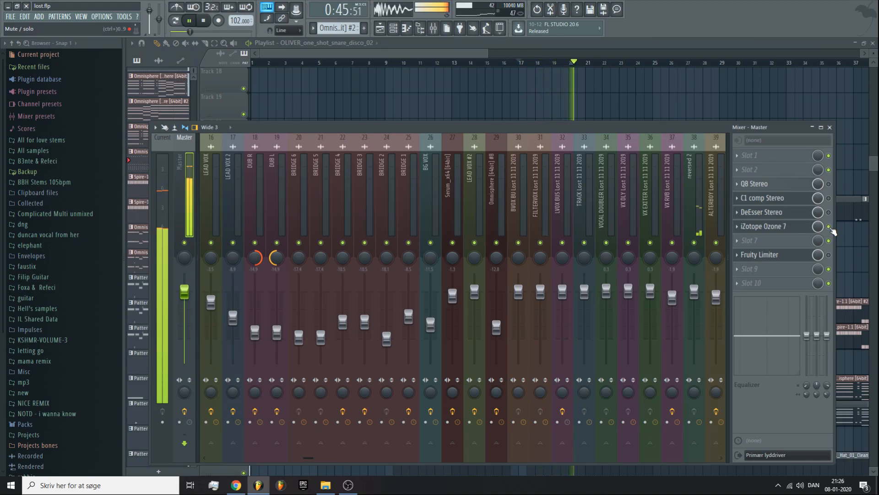
pyautogui.press('space')
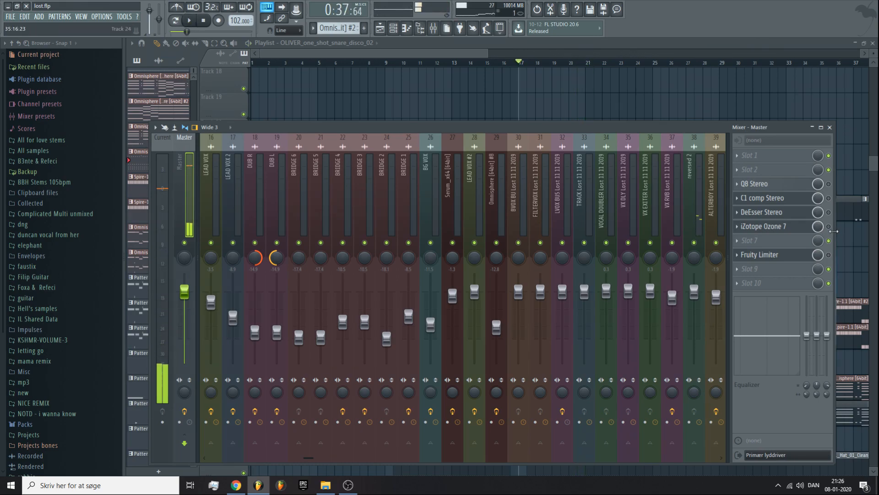
pyautogui.click(829, 226)
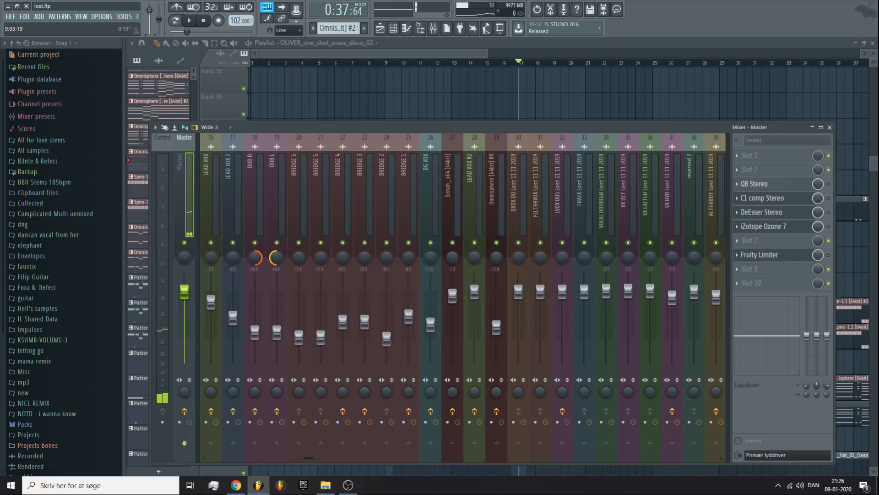
# - Close the mixer and look over the playlist tracks from the vocals down to the automation clips
pyautogui.scroll(-2, 390, 63)
pyautogui.press('F9')
pyautogui.scroll(-10, 467, 199)
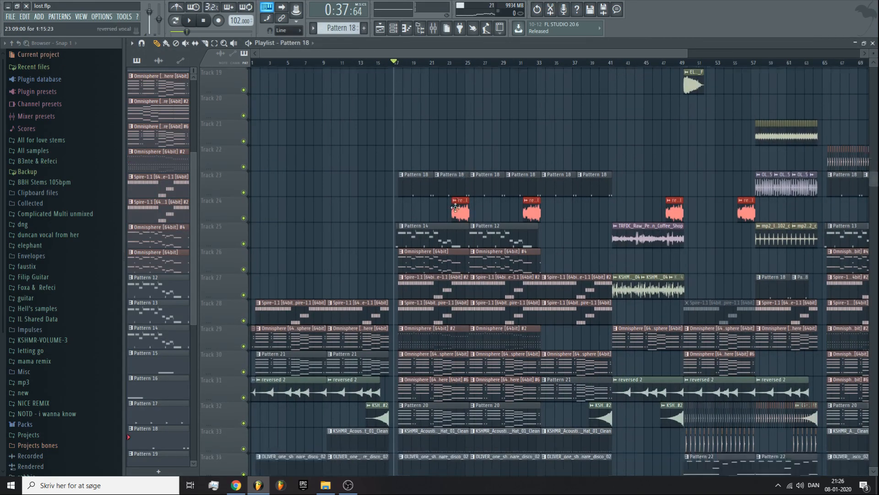
pyautogui.scroll(6, 432, 275)
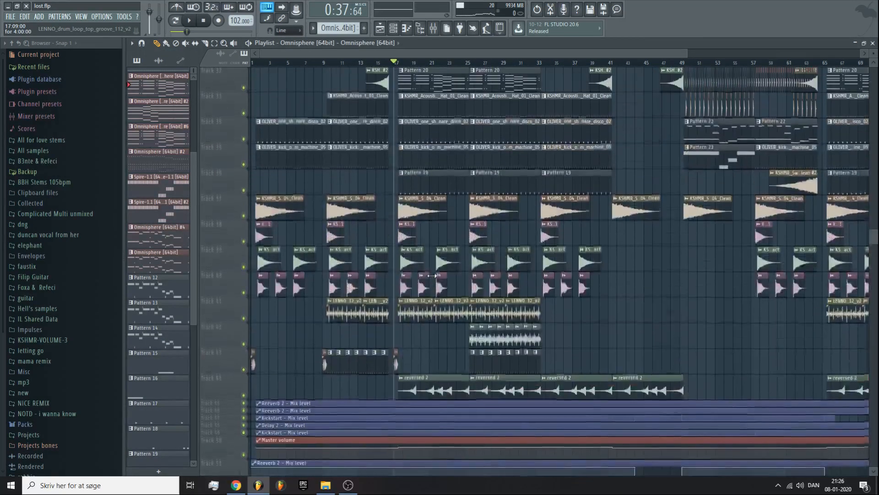
pyautogui.scroll(6, 432, 276)
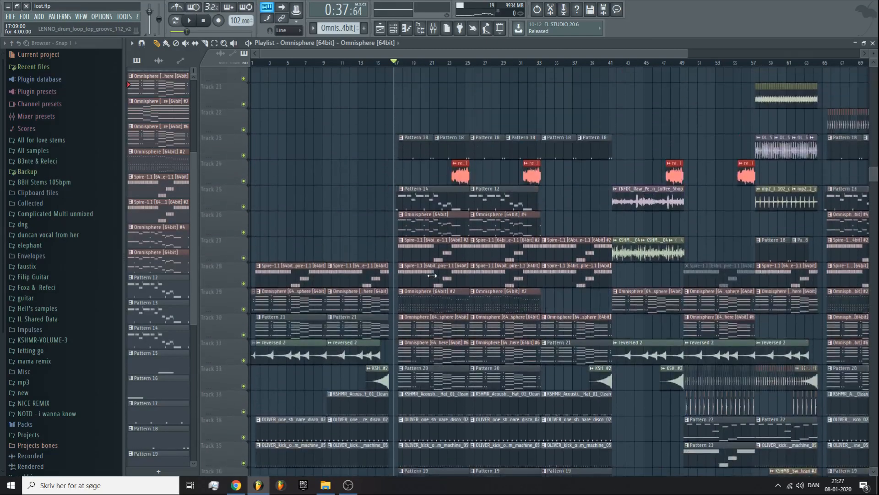
# - Open the mixer, select insert 52 and look through all the named inserts from 1 to 52
pyautogui.click(433, 29)
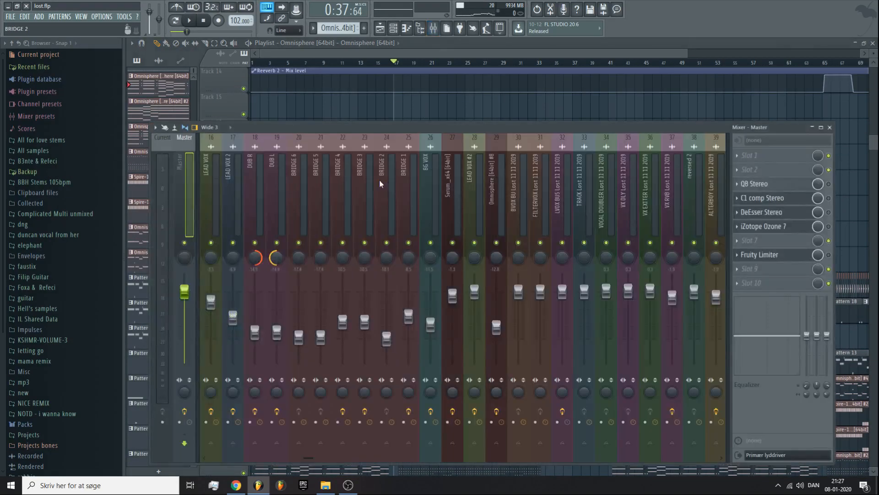
pyautogui.scroll(-10, 494, 179)
pyautogui.click(279, 184)
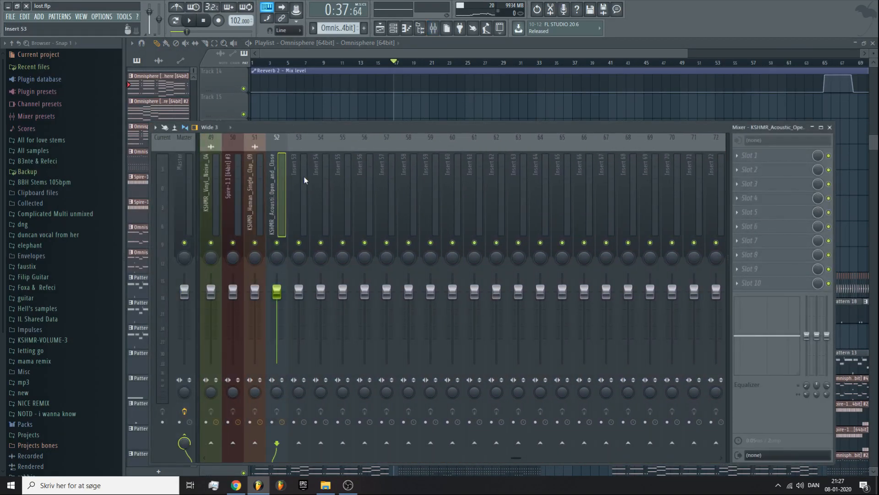
pyautogui.scroll(10, 316, 178)
pyautogui.scroll(-5, 310, 174)
pyautogui.scroll(8, 308, 172)
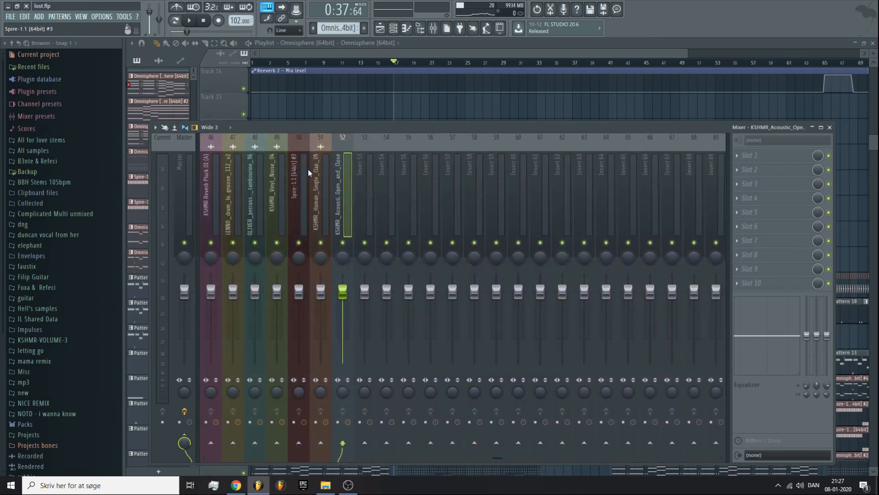
pyautogui.scroll(-10, 308, 171)
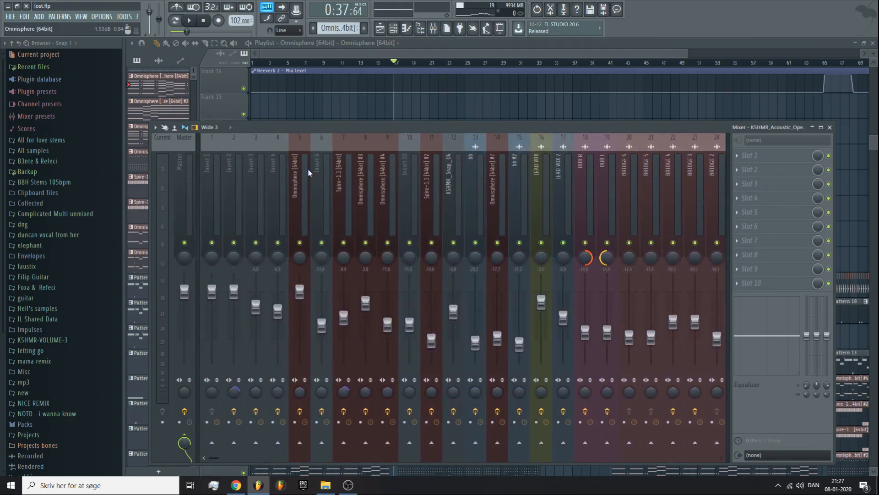
pyautogui.scroll(-4, 307, 175)
pyautogui.scroll(6, 307, 172)
pyautogui.scroll(-4, 298, 177)
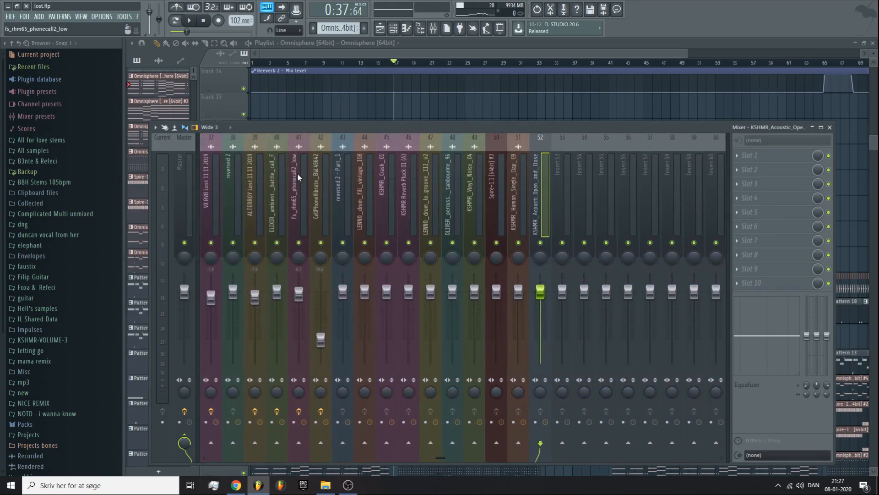
# - Review the first mixer inserts, close the mixer and return to the vocal tracks in the upper playlist
pyautogui.scroll(12, 298, 174)
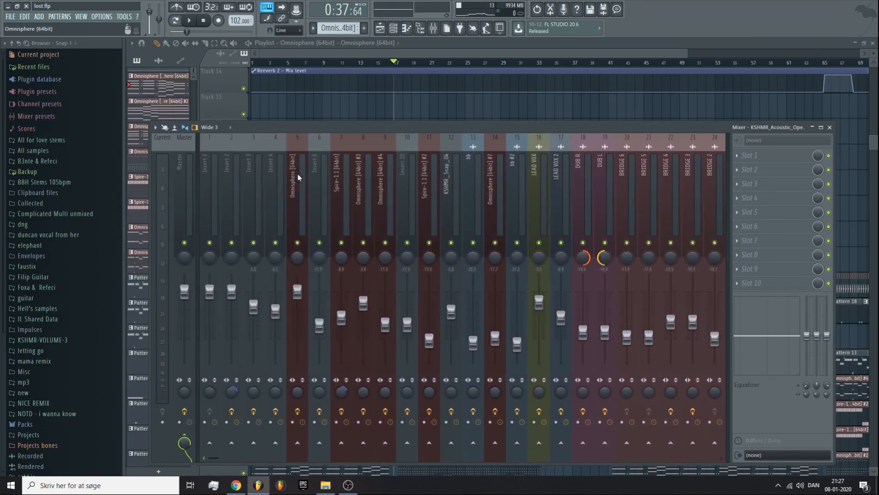
pyautogui.press('F9')
pyautogui.scroll(5, 447, 265)
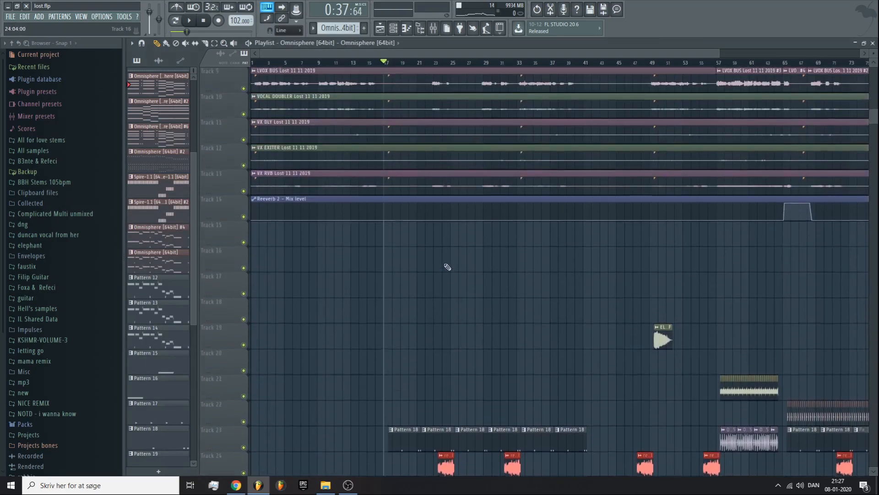
pyautogui.scroll(4, 420, 155)
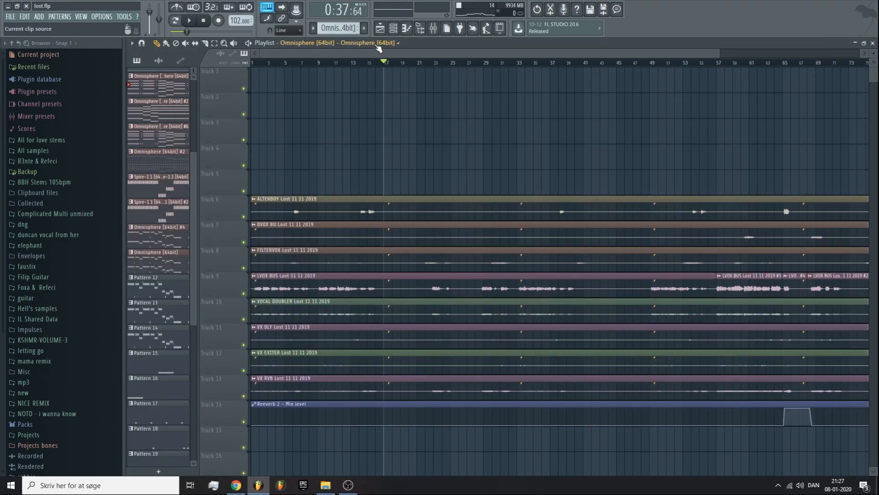
# - Select Pattern 24 and open the KSHMR_Acoustic_Fill_06_100 channel's sampler settings
pyautogui.click(374, 43)
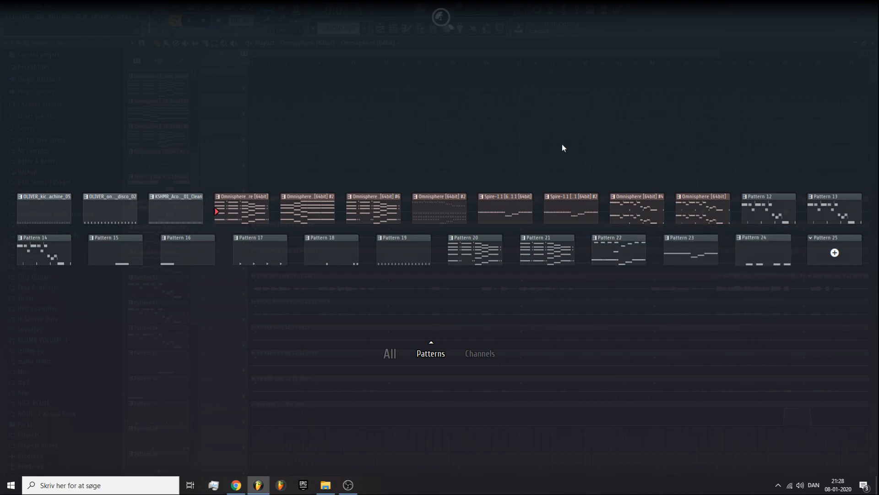
pyautogui.click(756, 257)
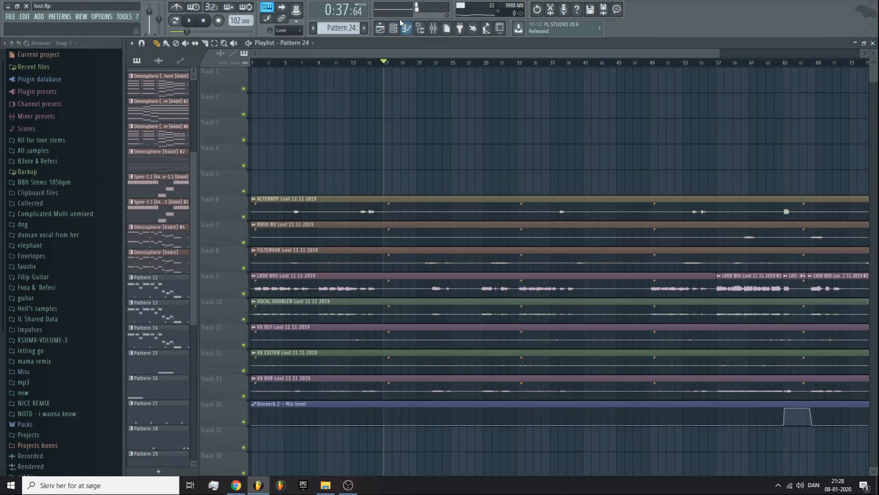
pyautogui.click(393, 28)
pyautogui.click(375, 94)
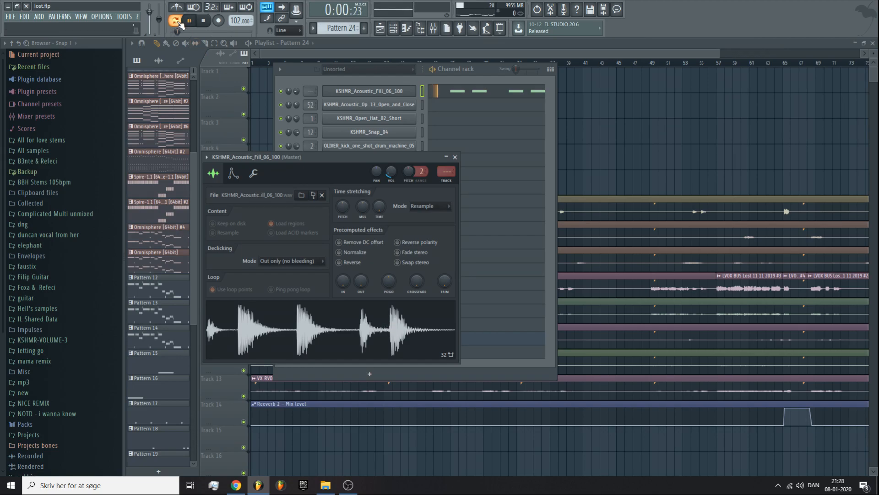
# - View the acoustic fill's notes in the piano roll during pattern playback, return to the playlist and stop playback
pyautogui.click(484, 98)
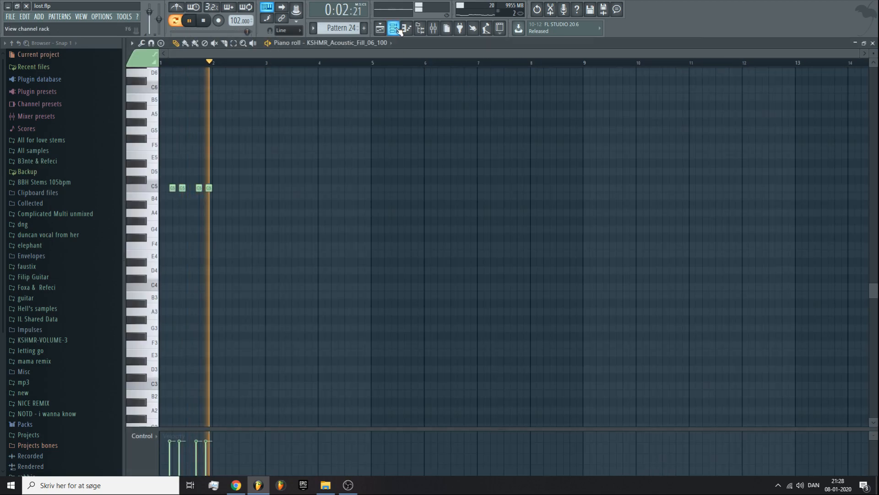
pyautogui.click(380, 28)
pyautogui.press('space')
# - Look over the whole playlist arrangement from the vocal tracks to the automation clips, and switch to OBS
pyautogui.scroll(-5, 413, 116)
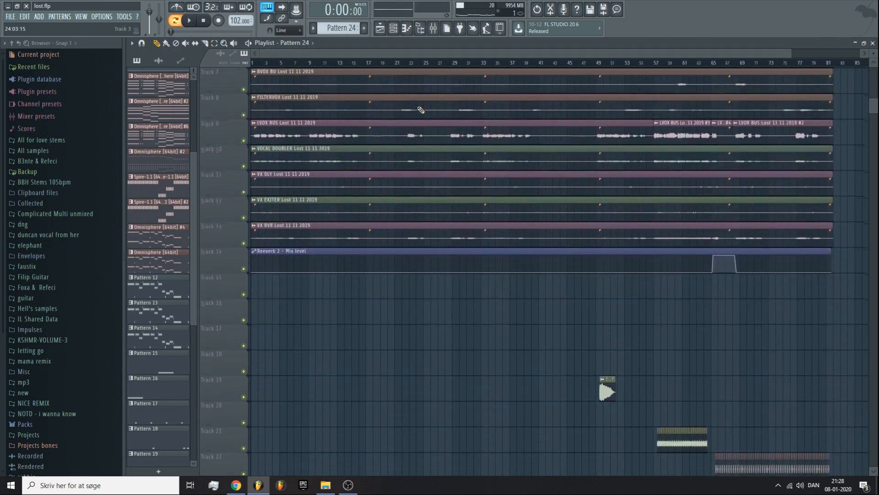
pyautogui.scroll(-3, 389, 108)
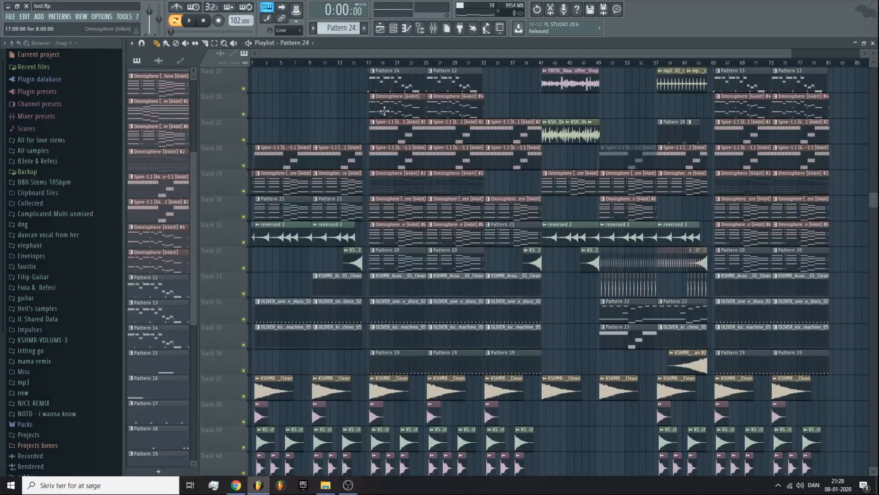
pyautogui.scroll(-3, 378, 111)
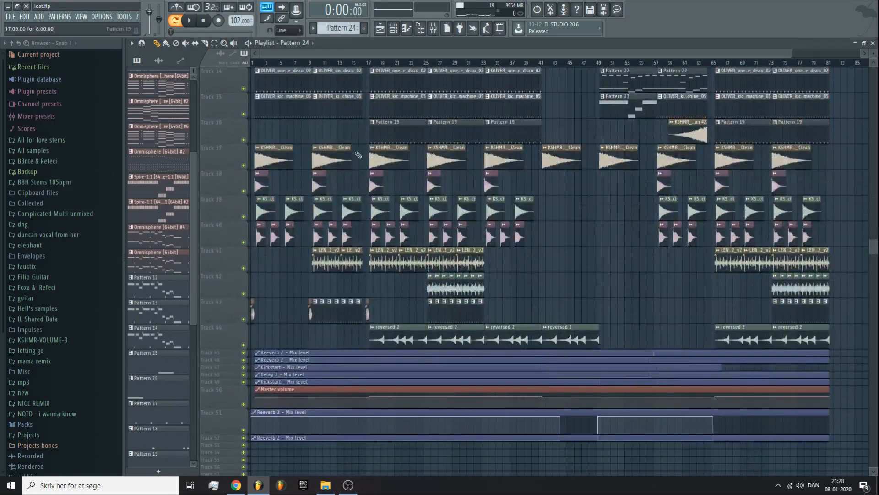
pyautogui.scroll(6, 331, 175)
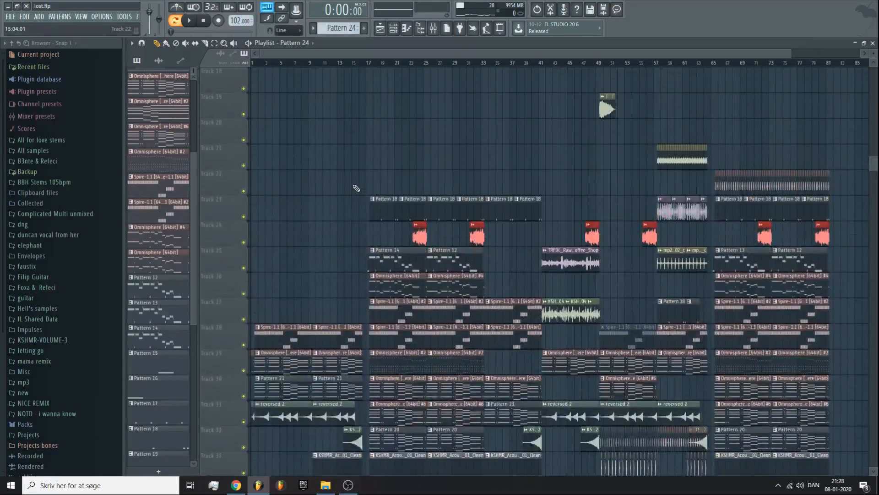
pyautogui.scroll(5, 357, 189)
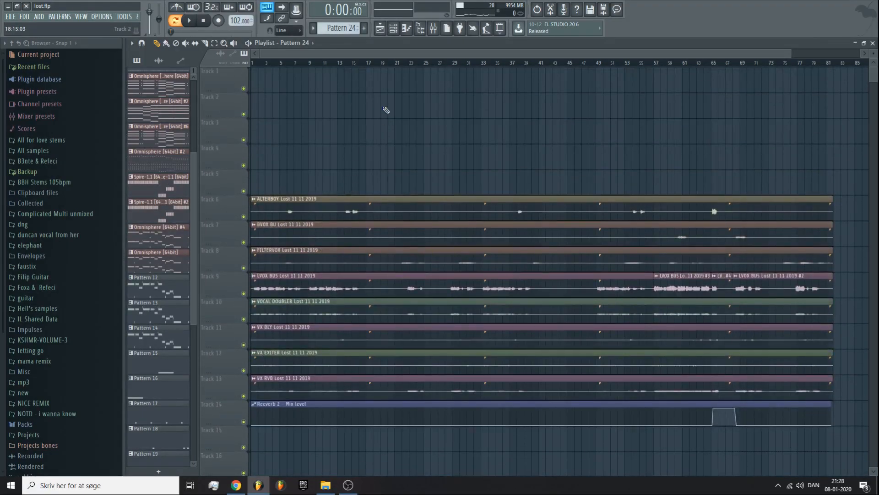
pyautogui.scroll(3, 259, 63)
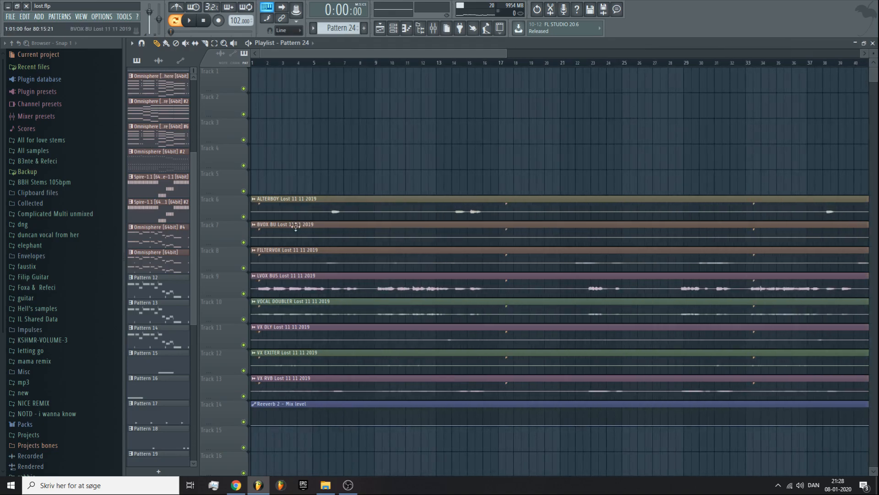
pyautogui.scroll(-5, 283, 239)
pyautogui.scroll(-4, 284, 240)
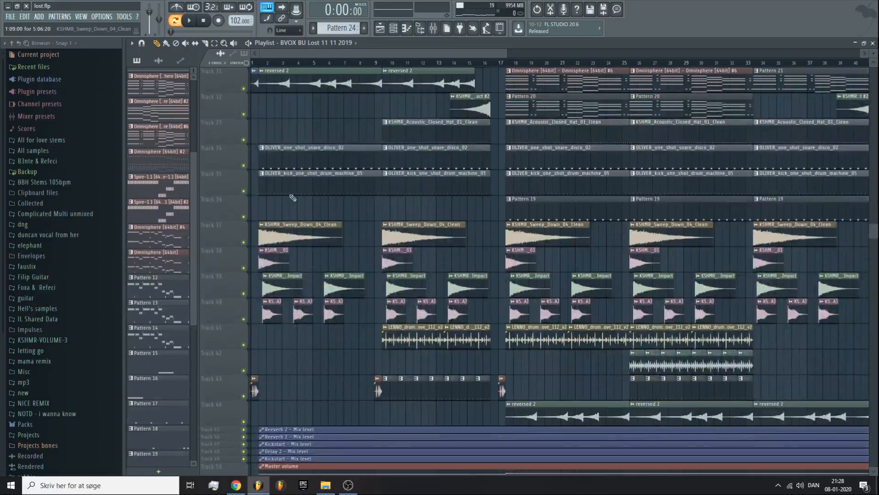
pyautogui.scroll(-2, 320, 52)
pyautogui.scroll(-5, 496, 134)
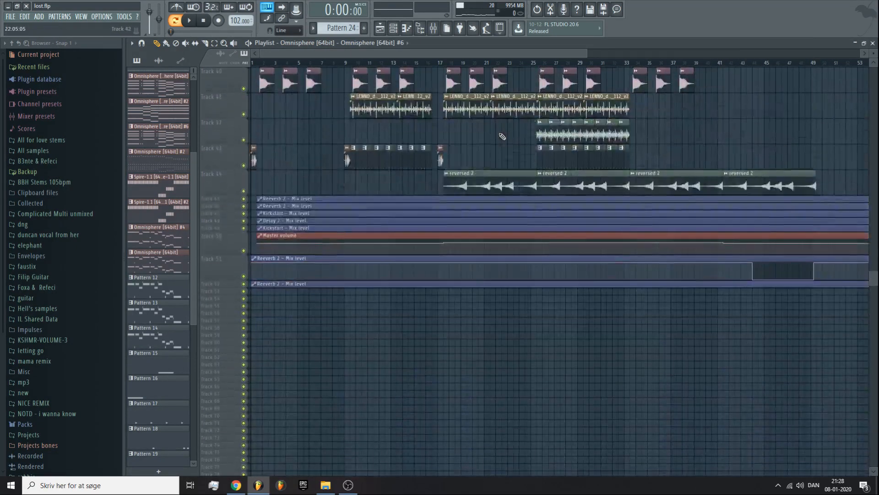
pyautogui.scroll(2, 496, 133)
pyautogui.scroll(1, 496, 133)
pyautogui.scroll(3, 494, 212)
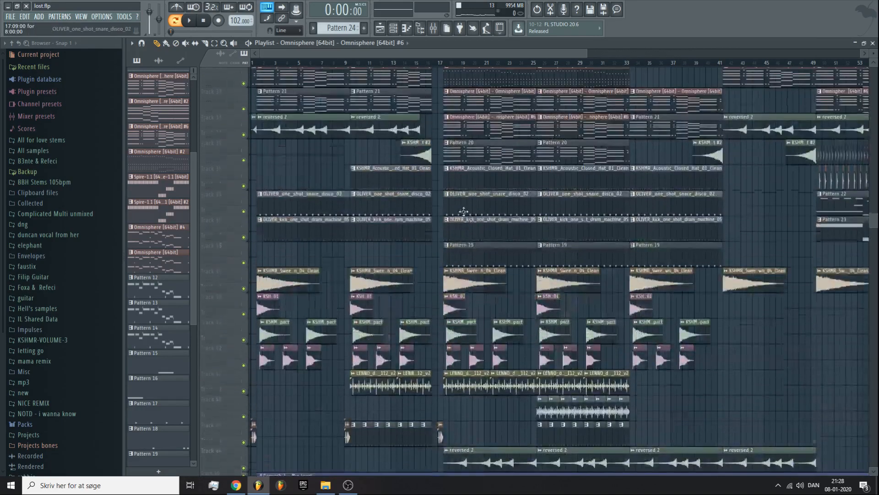
pyautogui.click(355, 482)
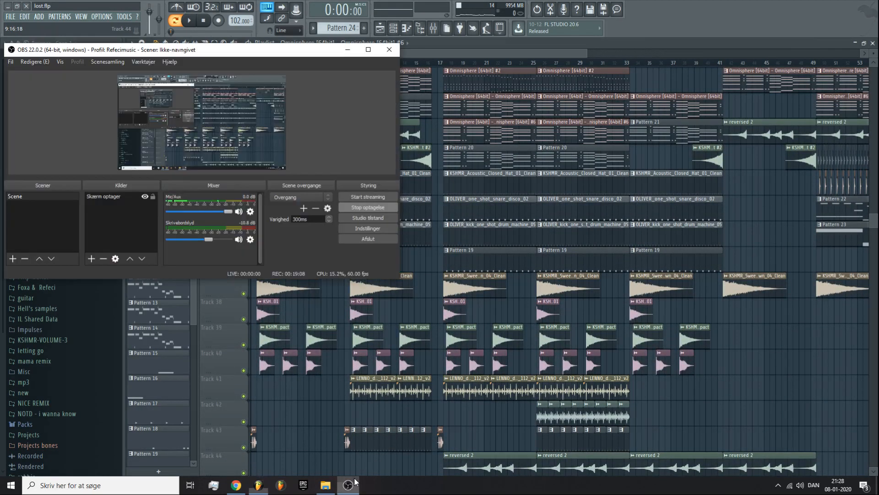